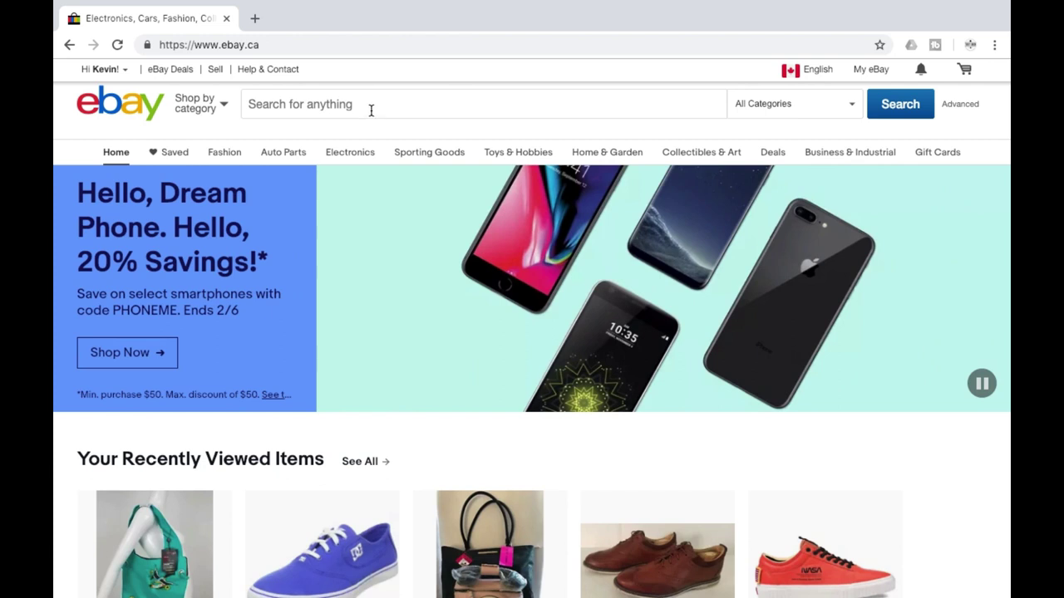
# Search eBay for 'Ralph Lauren Mens Plaid Shirt', bringing up about 9,157 results.
pyautogui.click(369, 111)
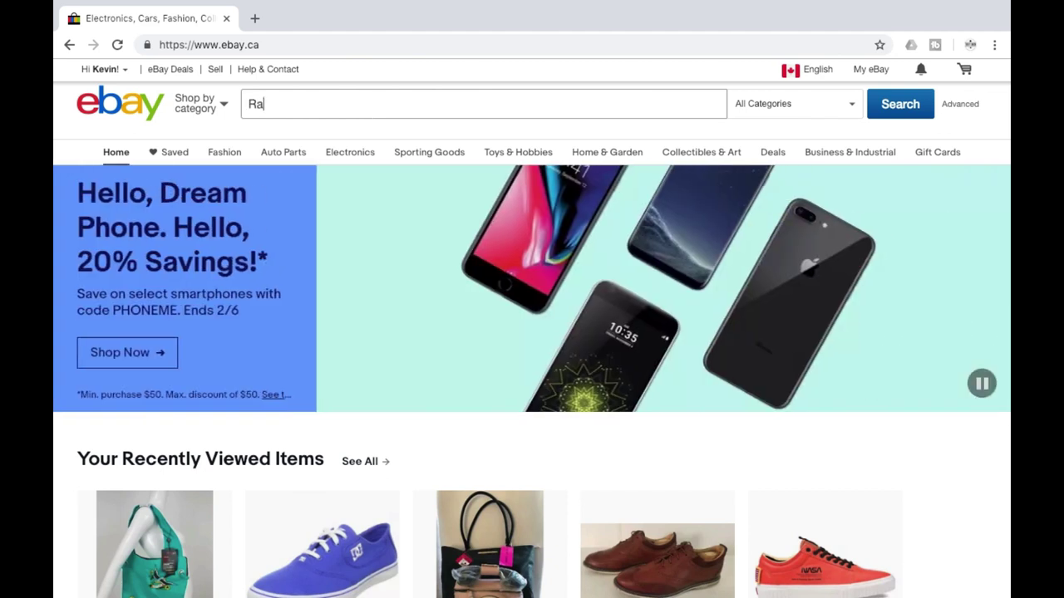
pyautogui.write('lph Lauren')
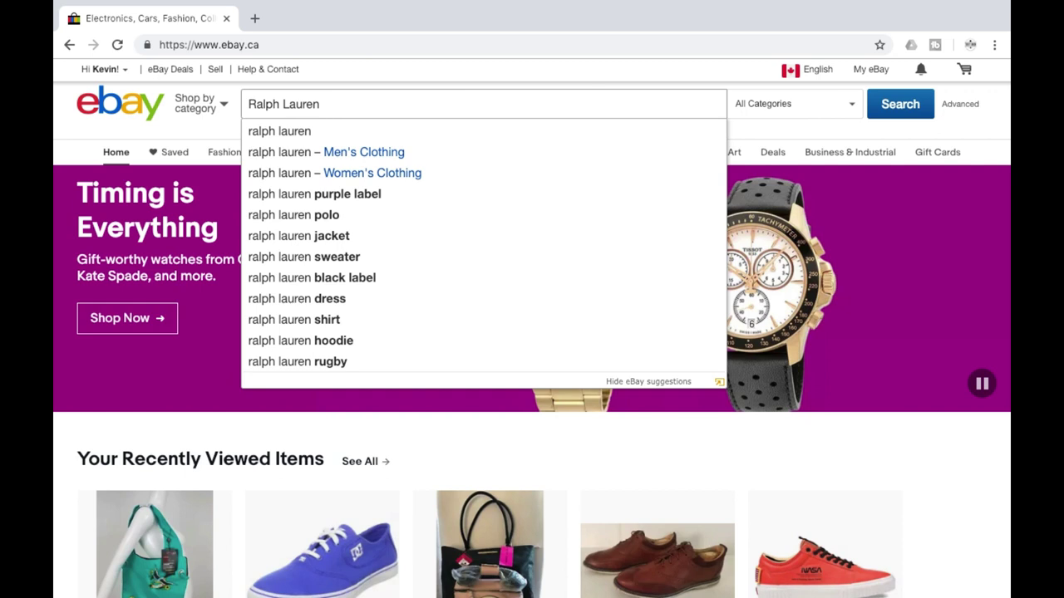
pyautogui.write('Mens Plaid')
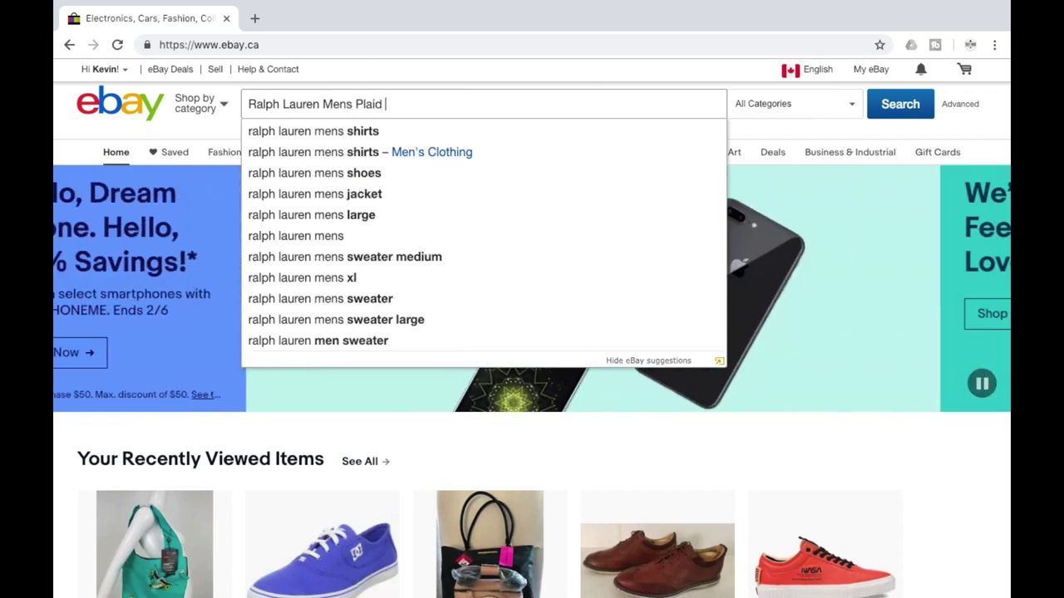
pyautogui.write(' Shirt')
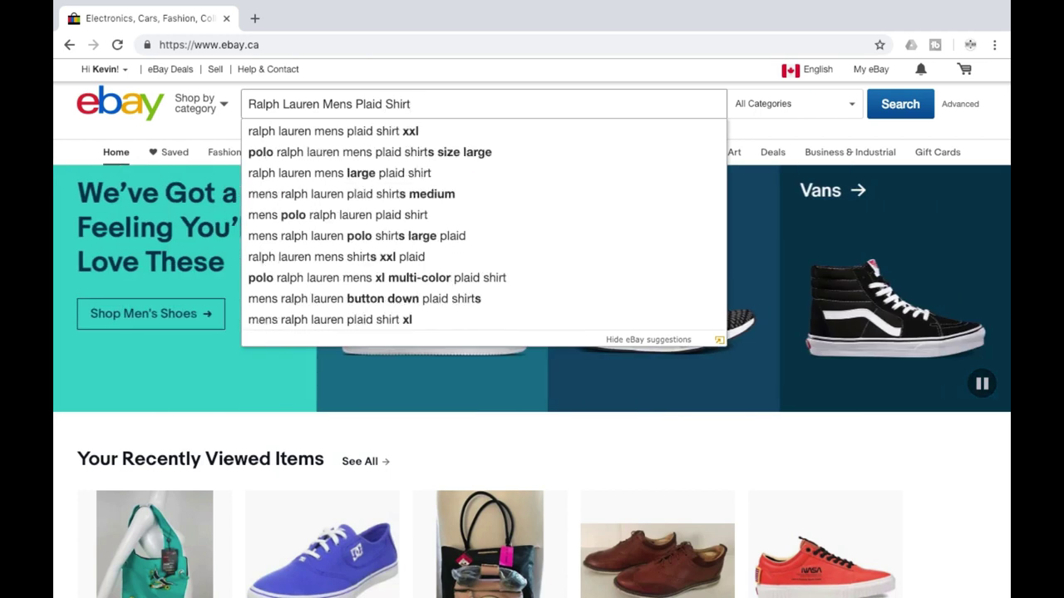
pyautogui.press('Return')
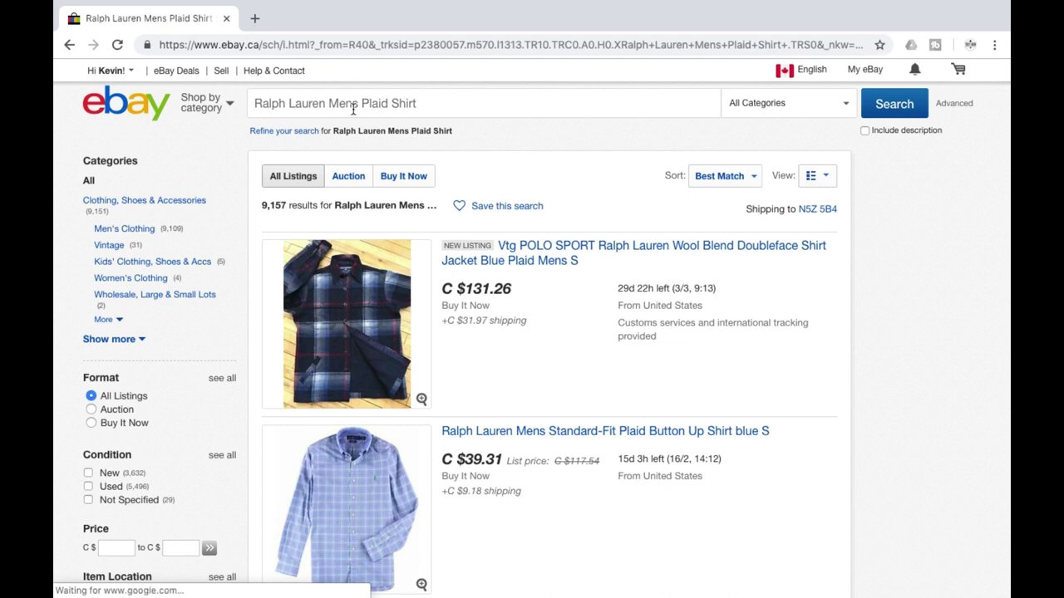
# Refine the search to 'Ralph Lauren Mens Yellow Plaid Shirt'.
pyautogui.click(360, 103)
pyautogui.write('Yellow')
pyautogui.press('Return')
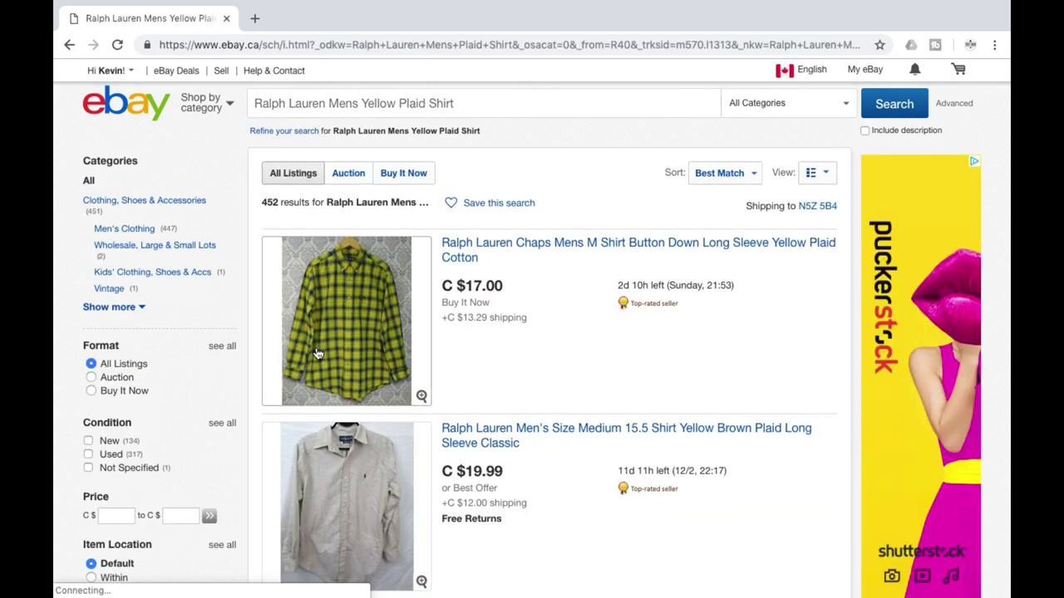
# Filter the results to sold listings only.
pyautogui.scroll(-2, 317, 354)
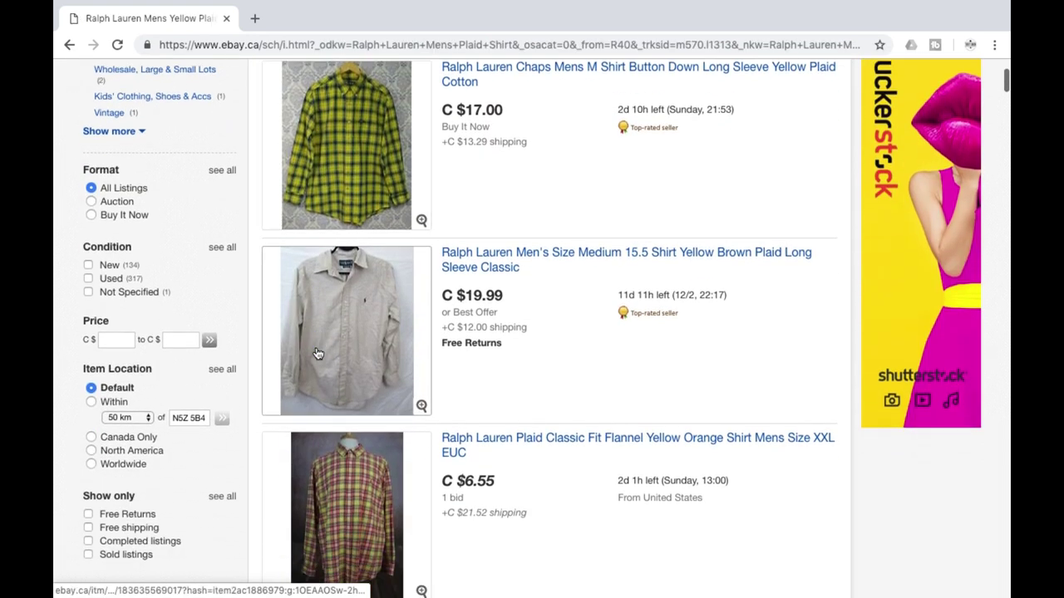
pyautogui.click(88, 558)
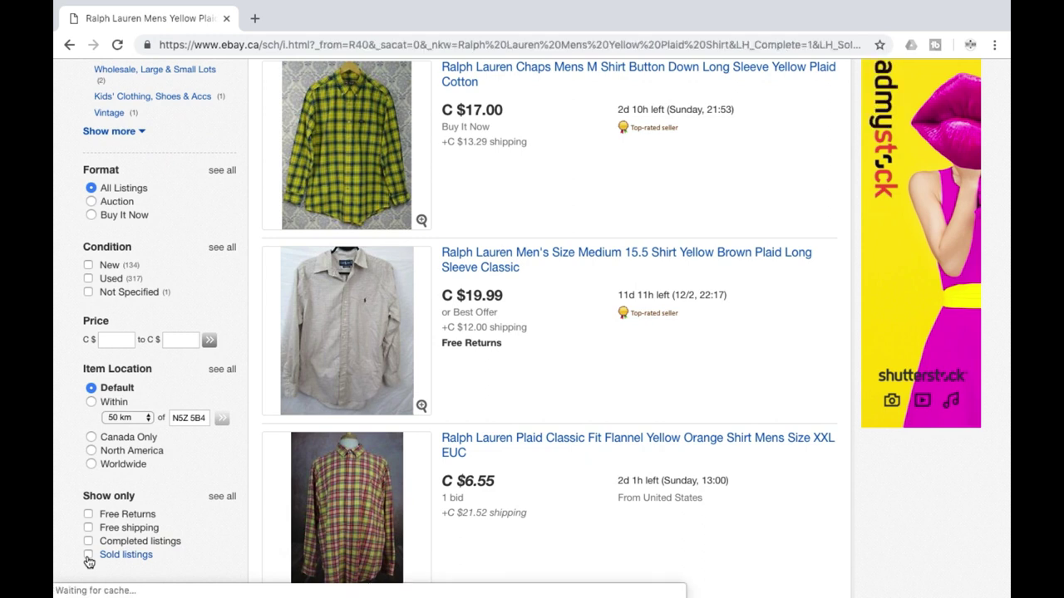
pyautogui.scroll(-5, 154, 461)
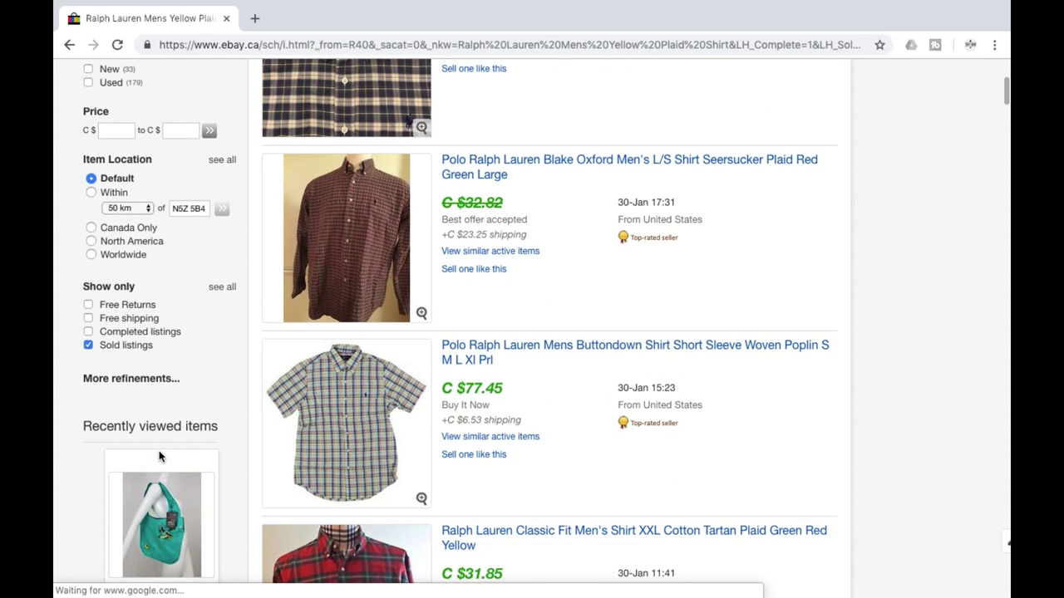
pyautogui.scroll(5, 250, 358)
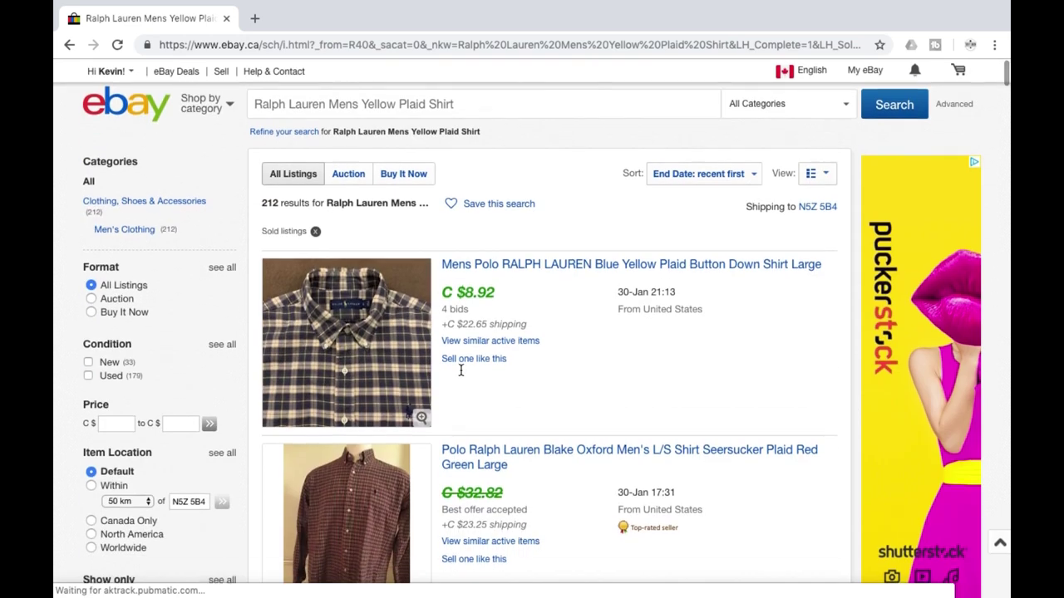
pyautogui.click(752, 178)
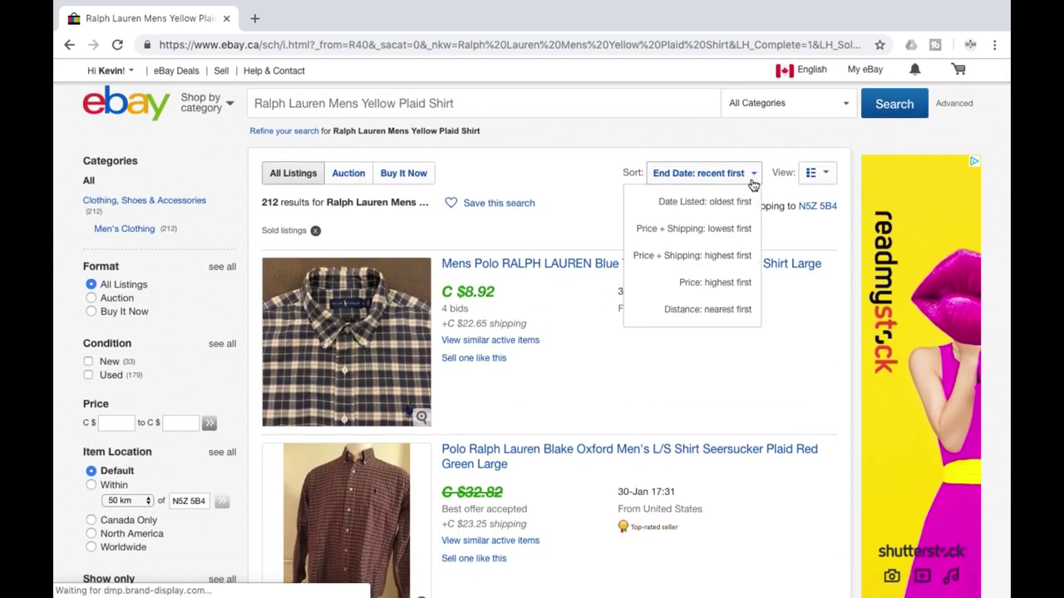
# Sort sold results by Price + Shipping: highest first and browse the first page.
pyautogui.click(702, 256)
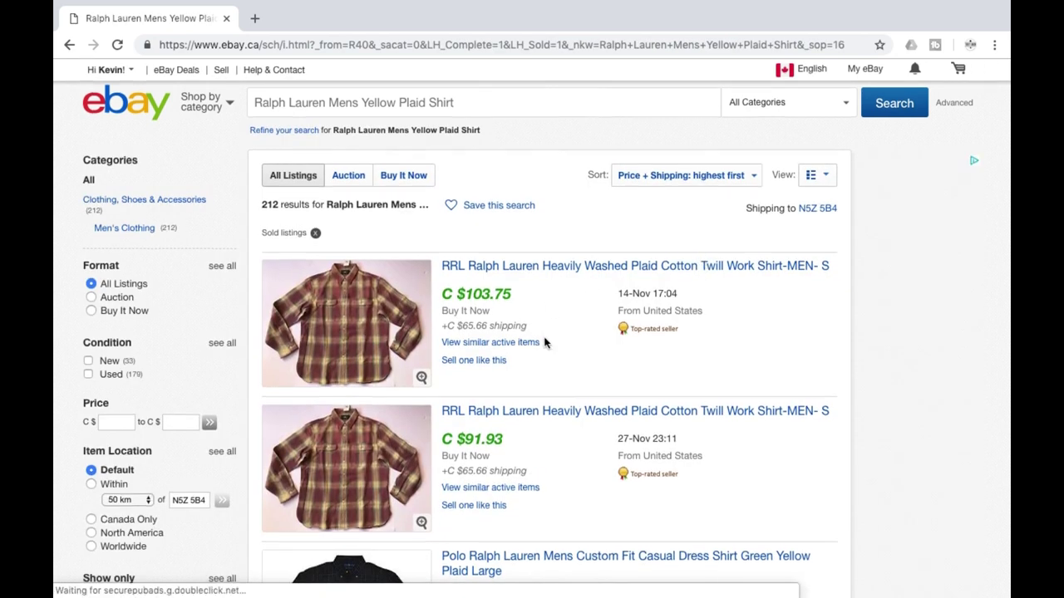
pyautogui.scroll(-1, 544, 342)
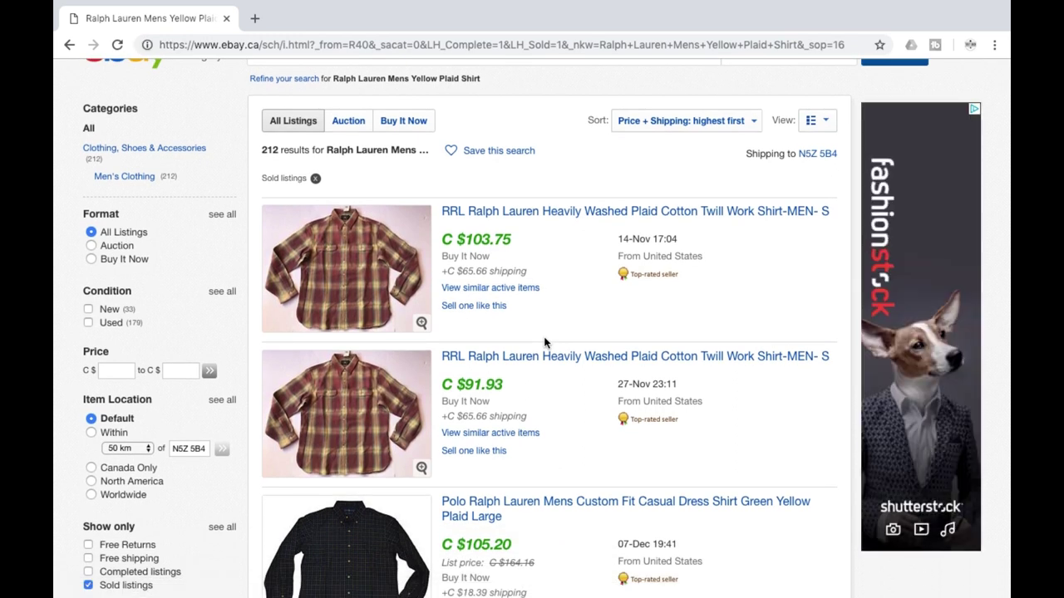
pyautogui.scroll(-3, 545, 342)
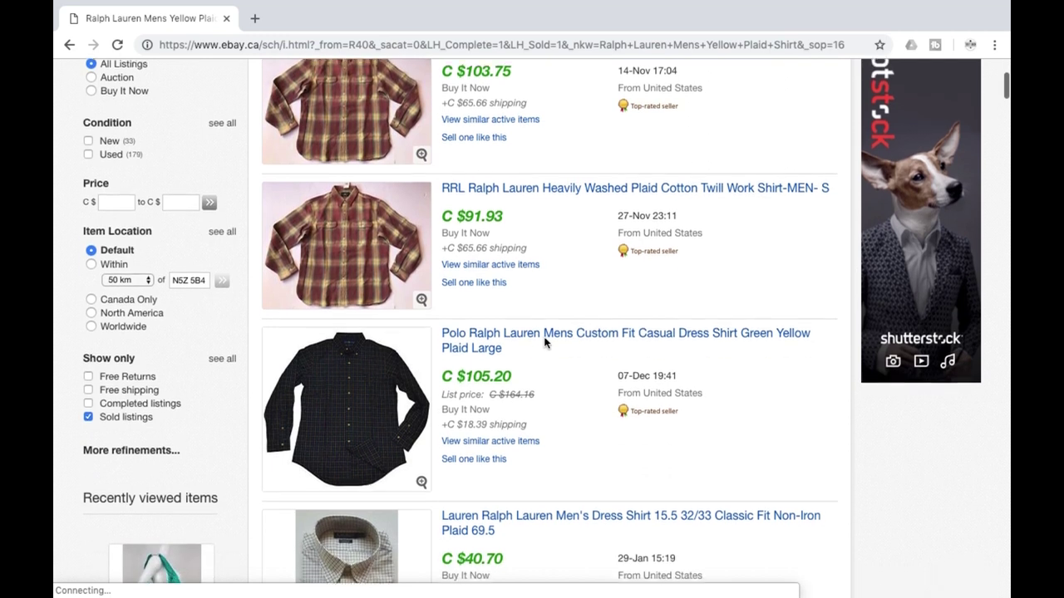
pyautogui.scroll(-4, 544, 342)
pyautogui.scroll(-3, 544, 341)
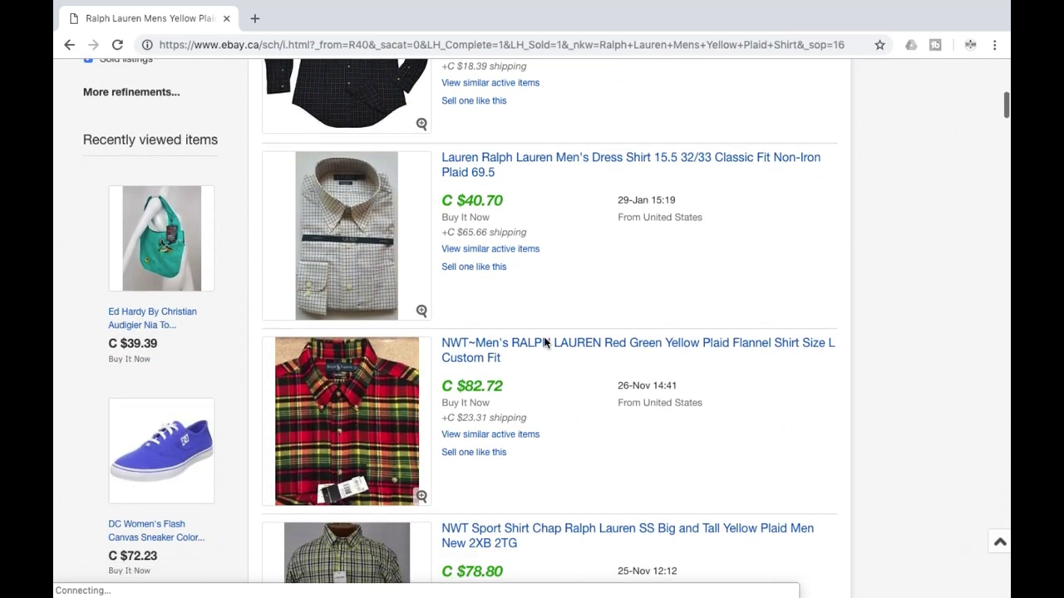
pyautogui.scroll(-2, 544, 342)
pyautogui.scroll(-3, 544, 341)
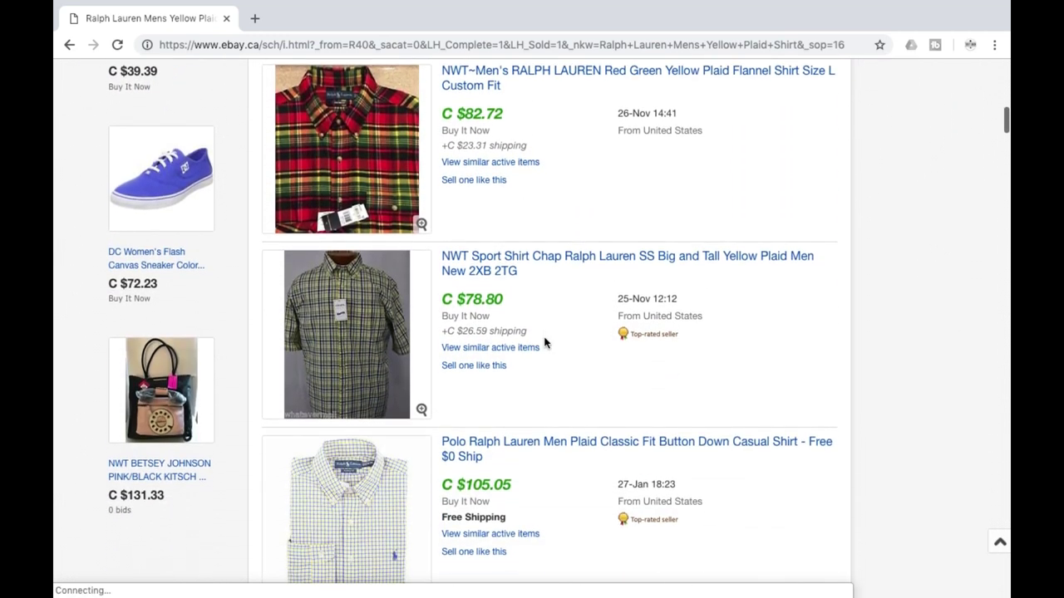
pyautogui.scroll(-6, 544, 341)
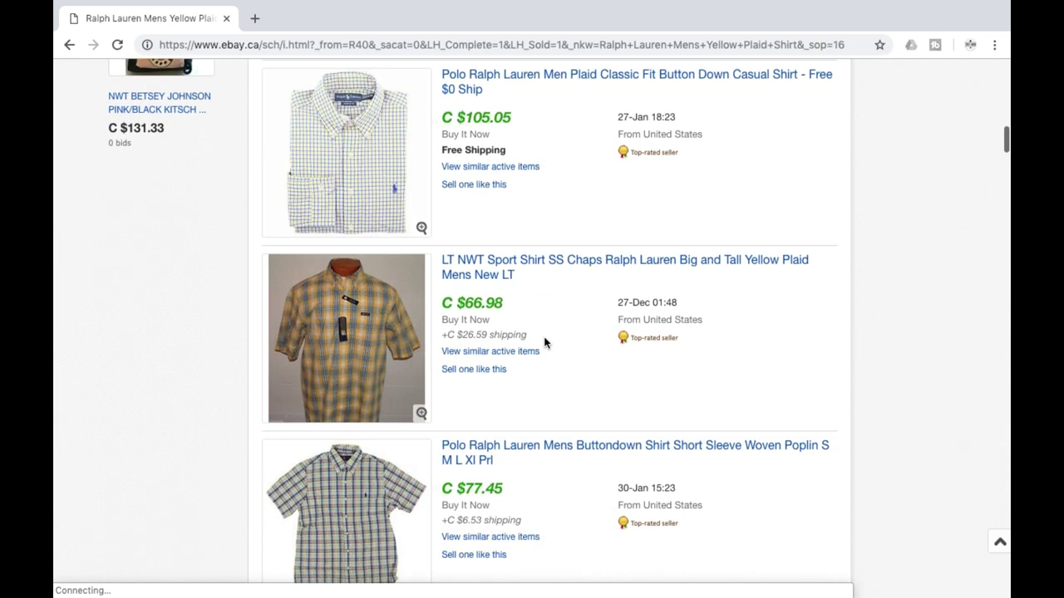
pyautogui.scroll(-12, 545, 342)
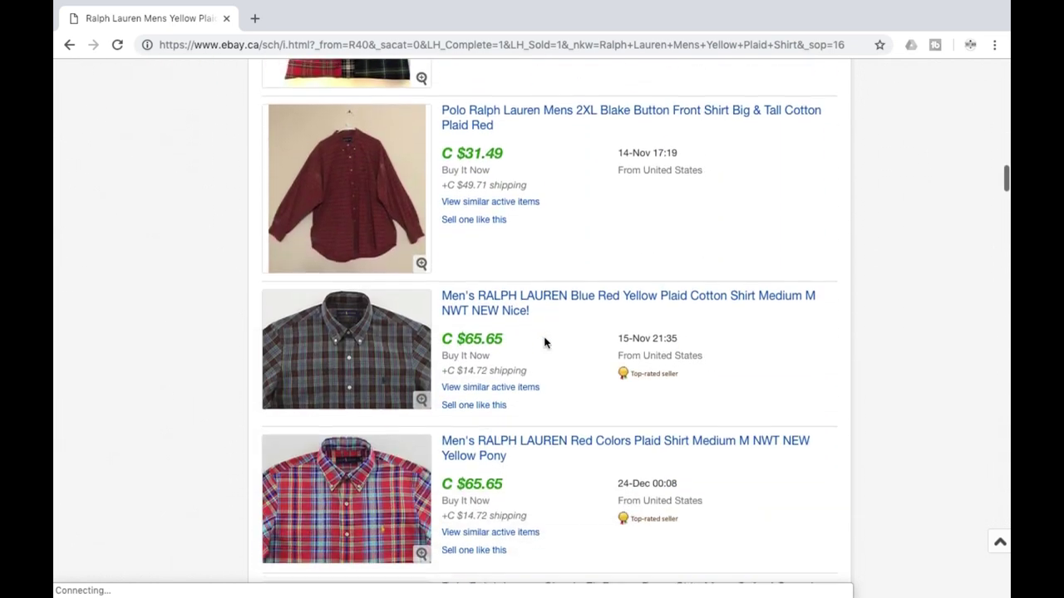
pyautogui.scroll(-7, 545, 342)
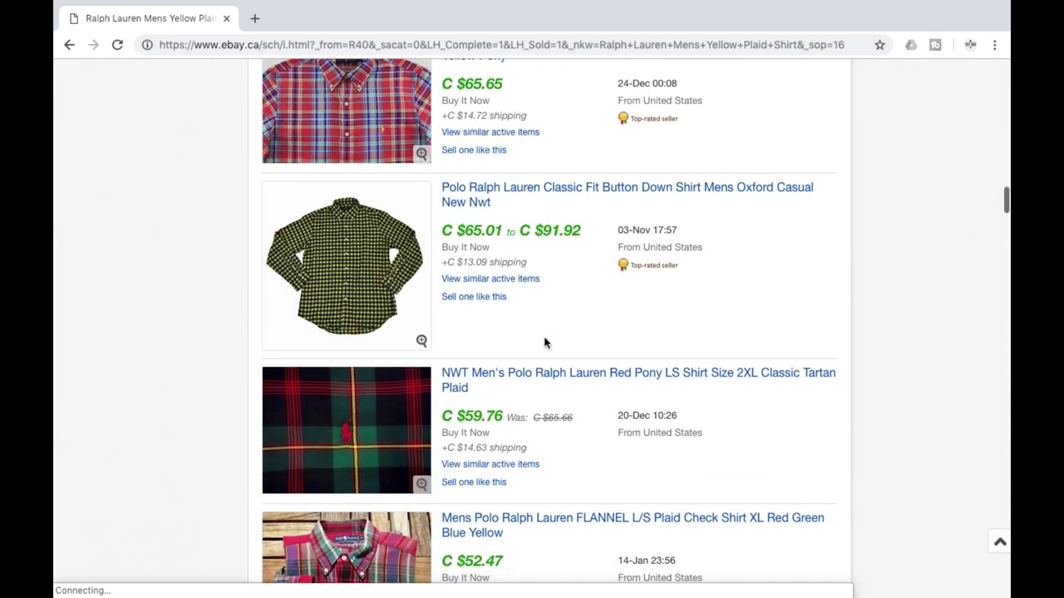
pyautogui.scroll(-6, 544, 341)
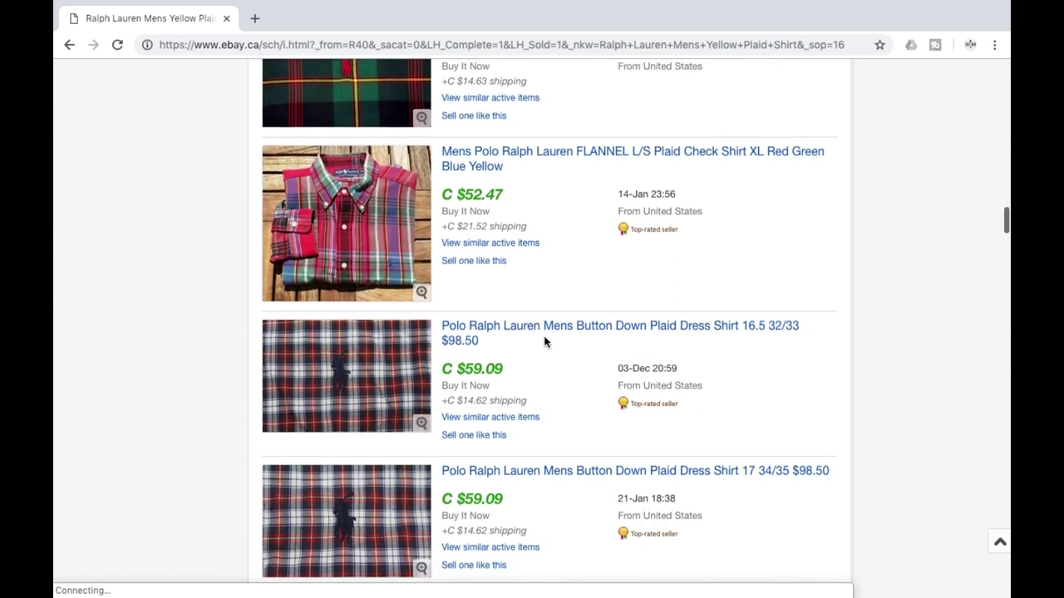
pyautogui.scroll(-3, 544, 342)
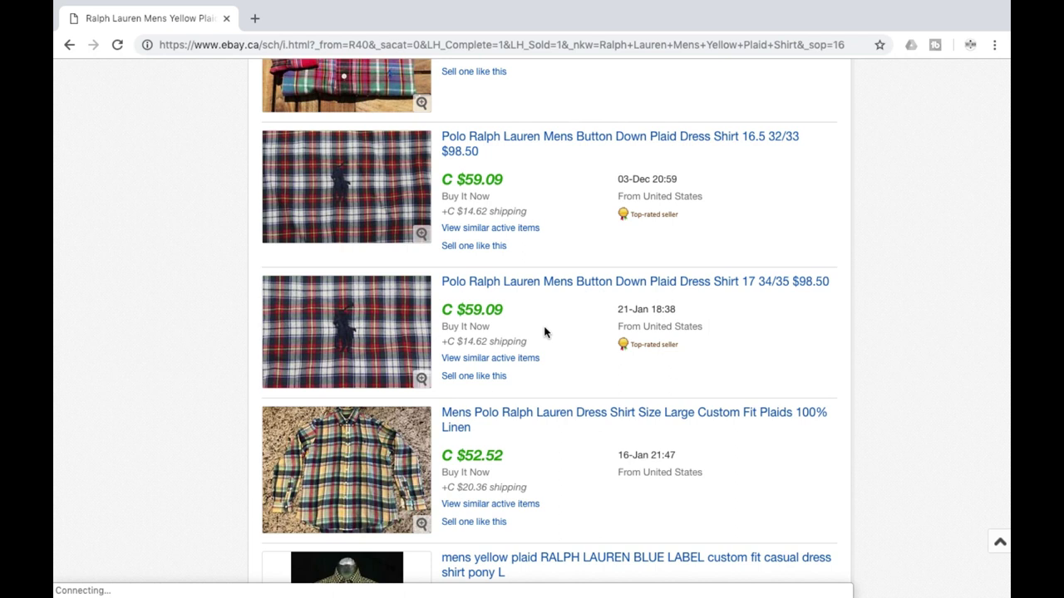
pyautogui.scroll(-5, 544, 332)
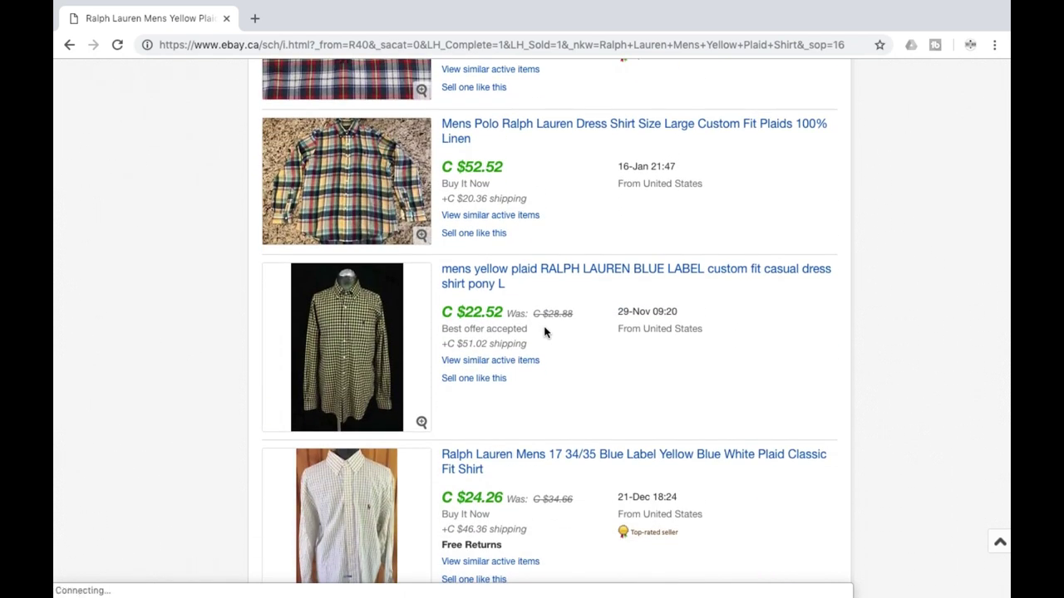
pyautogui.scroll(-3, 545, 332)
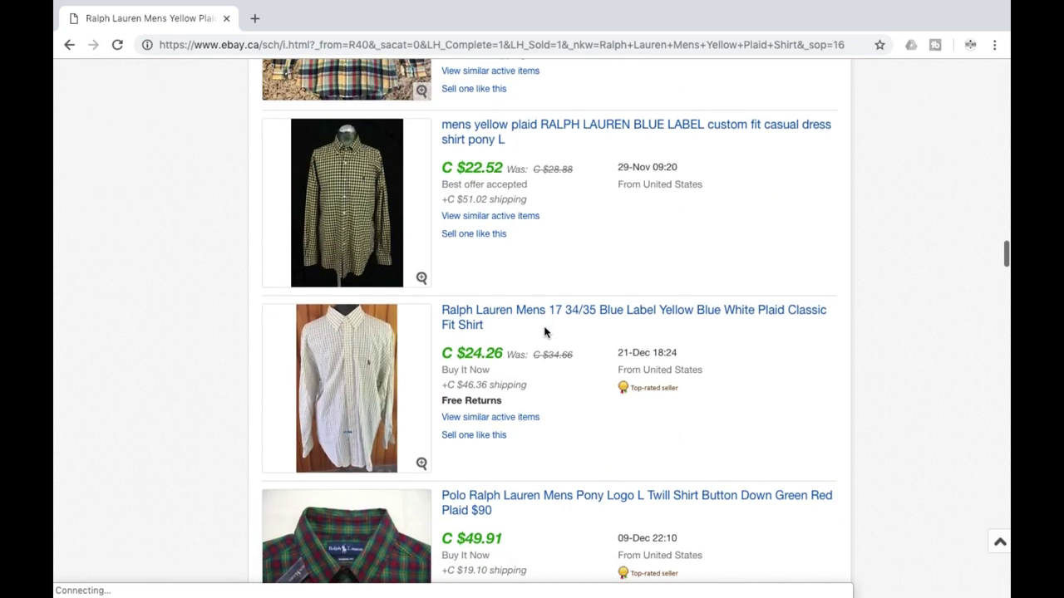
pyautogui.scroll(-13, 547, 278)
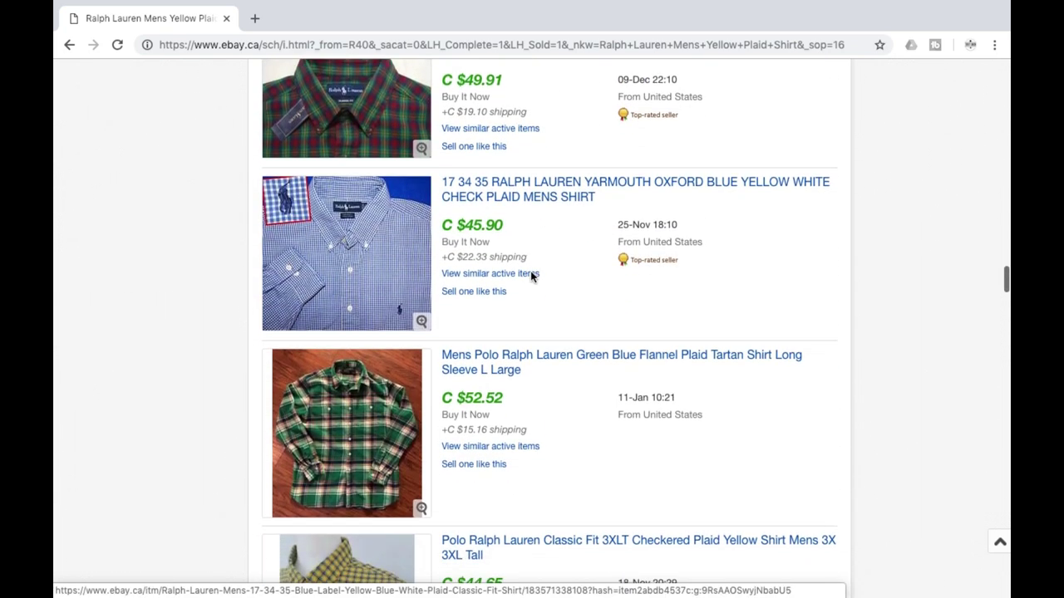
pyautogui.scroll(-14, 531, 267)
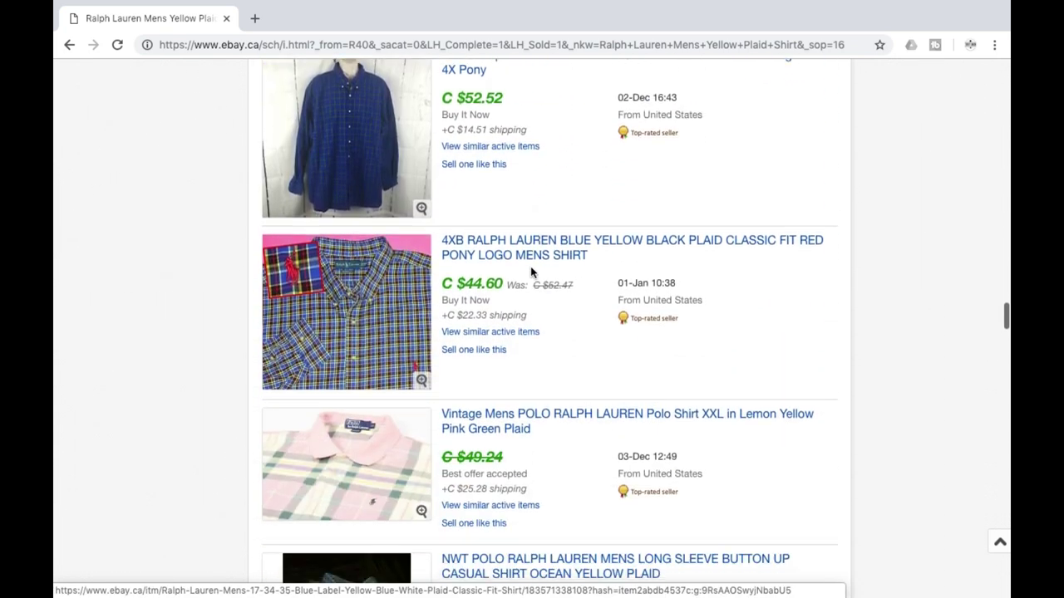
pyautogui.scroll(-14, 532, 272)
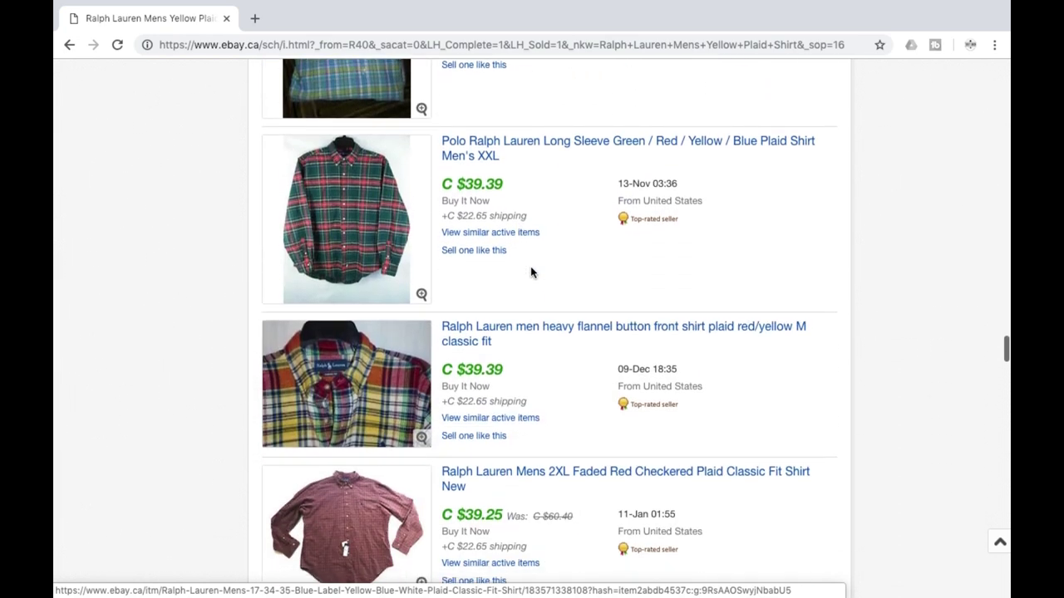
pyautogui.scroll(-9, 531, 272)
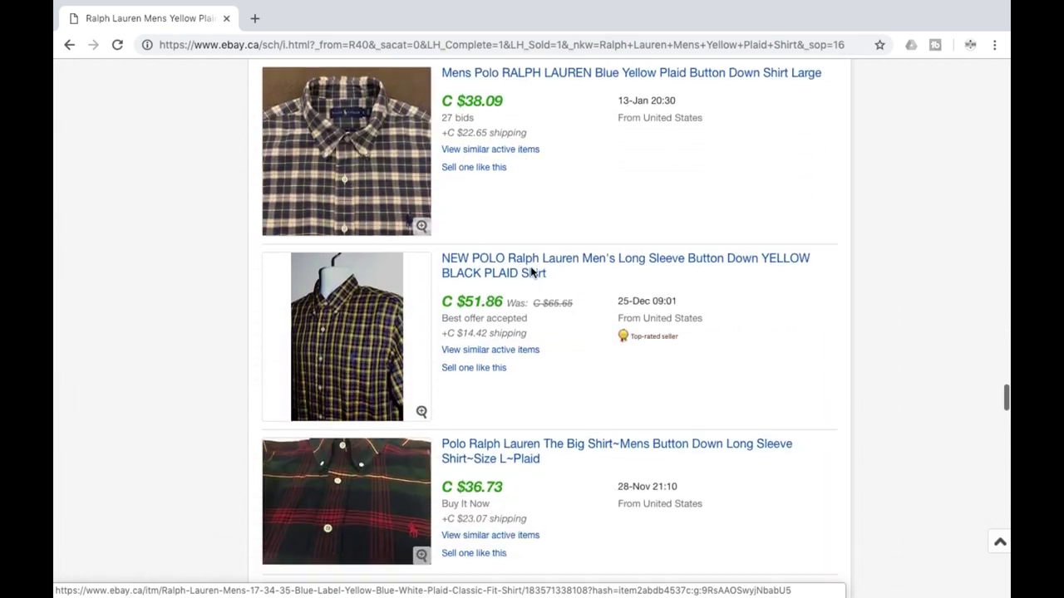
pyautogui.scroll(-5, 530, 266)
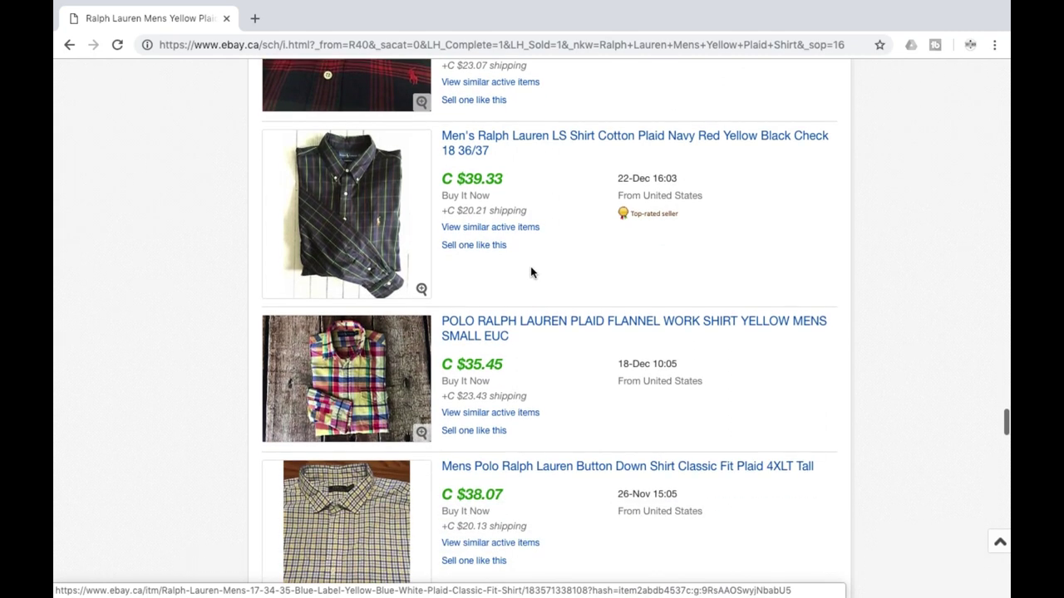
pyautogui.scroll(-1, 532, 265)
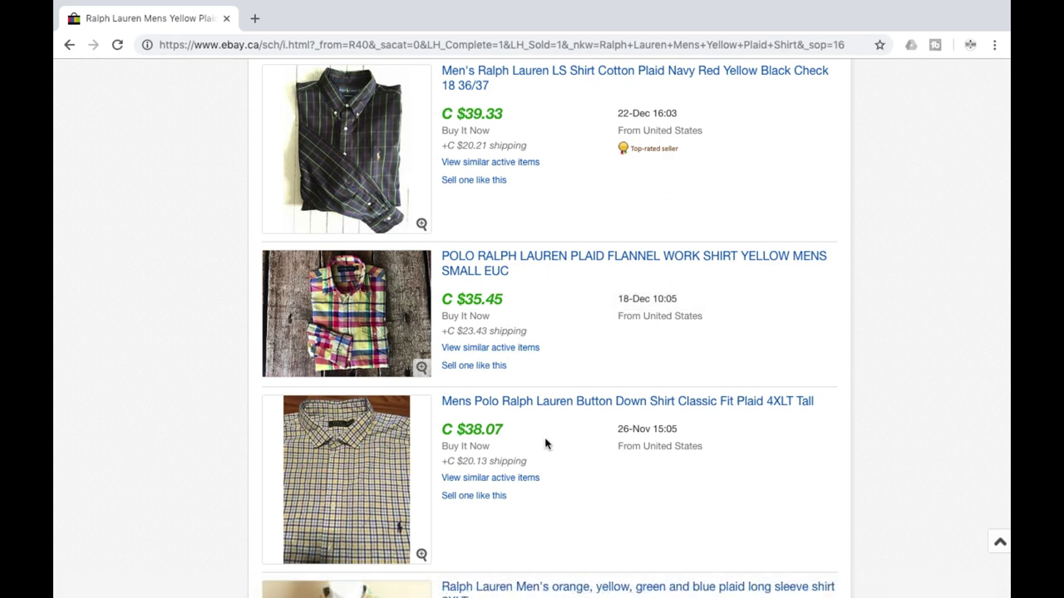
pyautogui.scroll(-2, 550, 418)
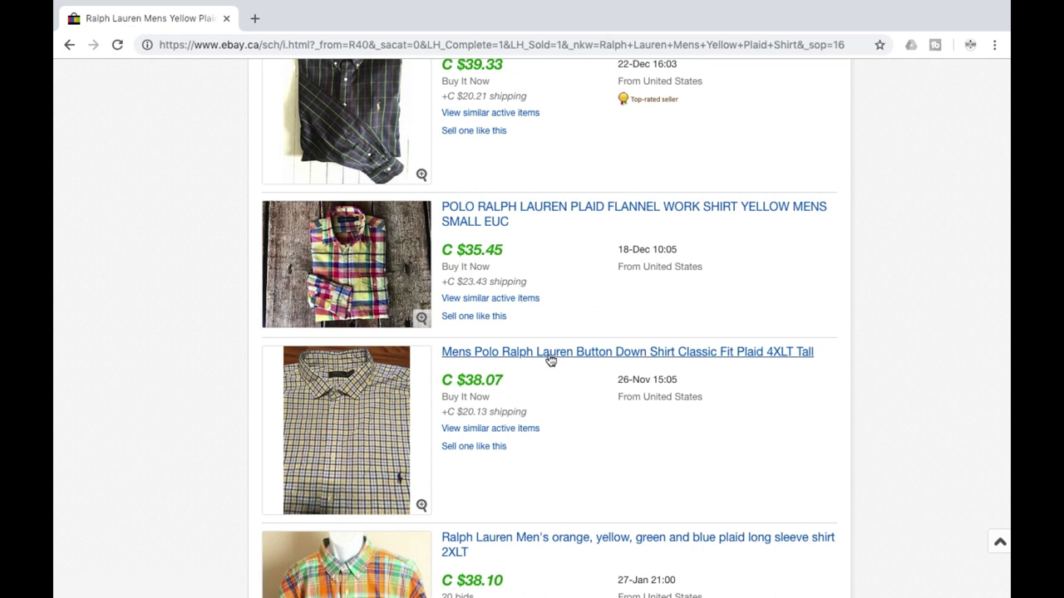
pyautogui.scroll(-1, 549, 359)
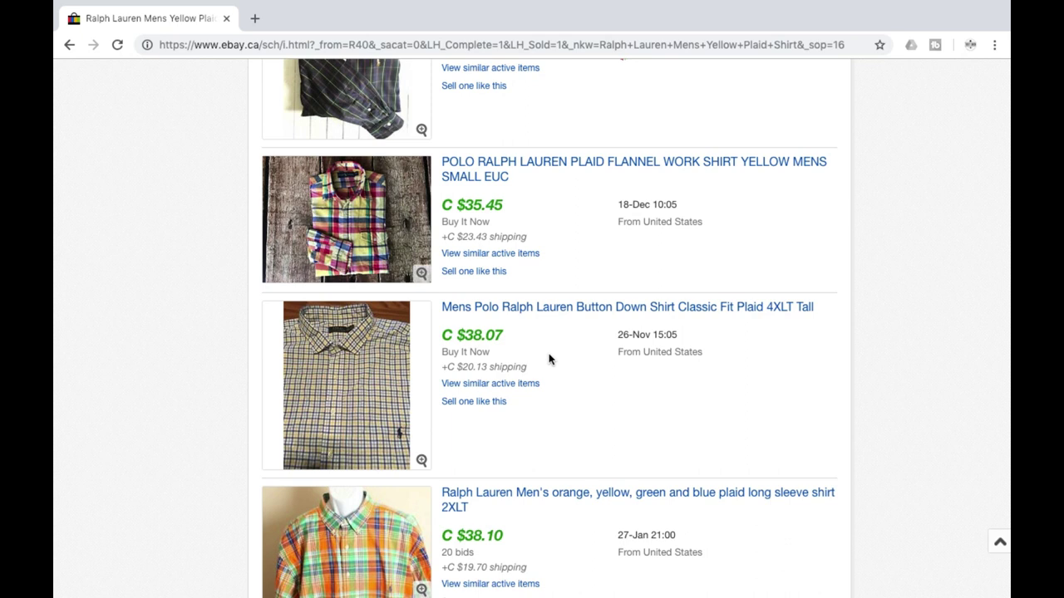
pyautogui.scroll(-2, 549, 359)
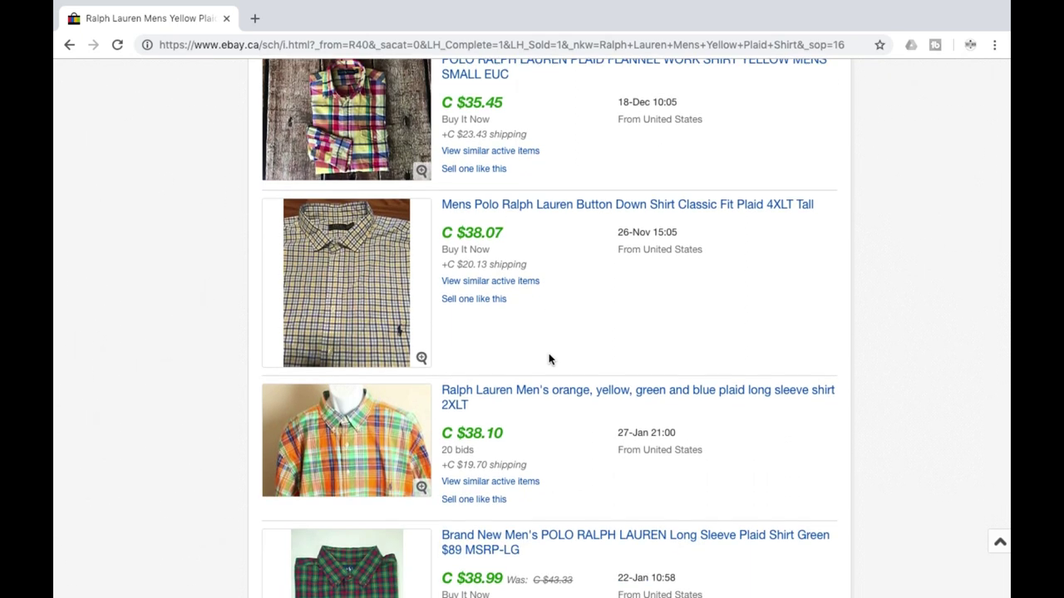
pyautogui.scroll(-1, 548, 359)
pyautogui.scroll(-12, 548, 359)
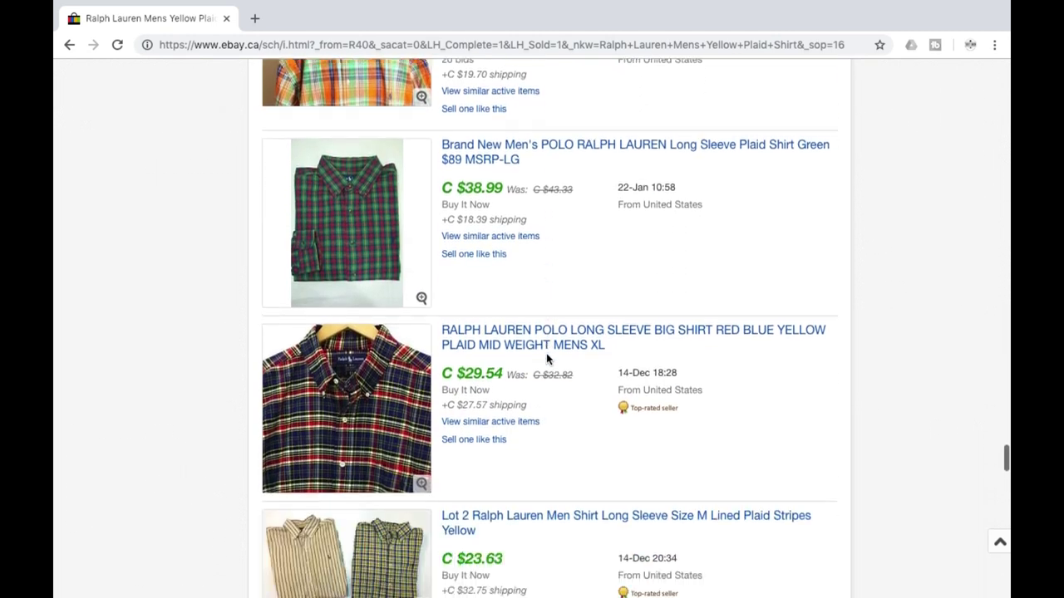
pyautogui.scroll(-14, 547, 359)
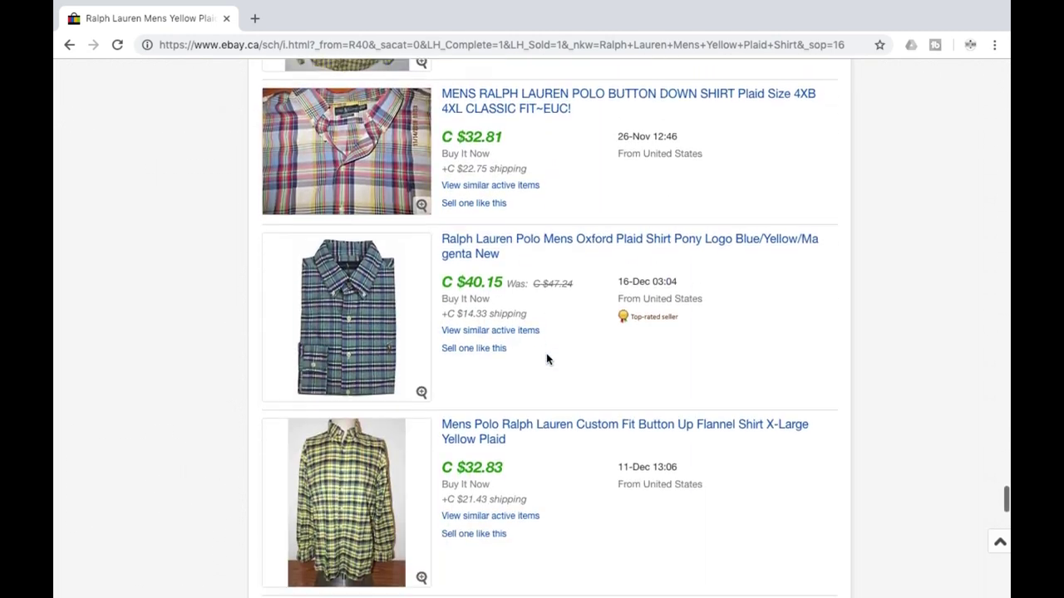
pyautogui.scroll(-10, 547, 359)
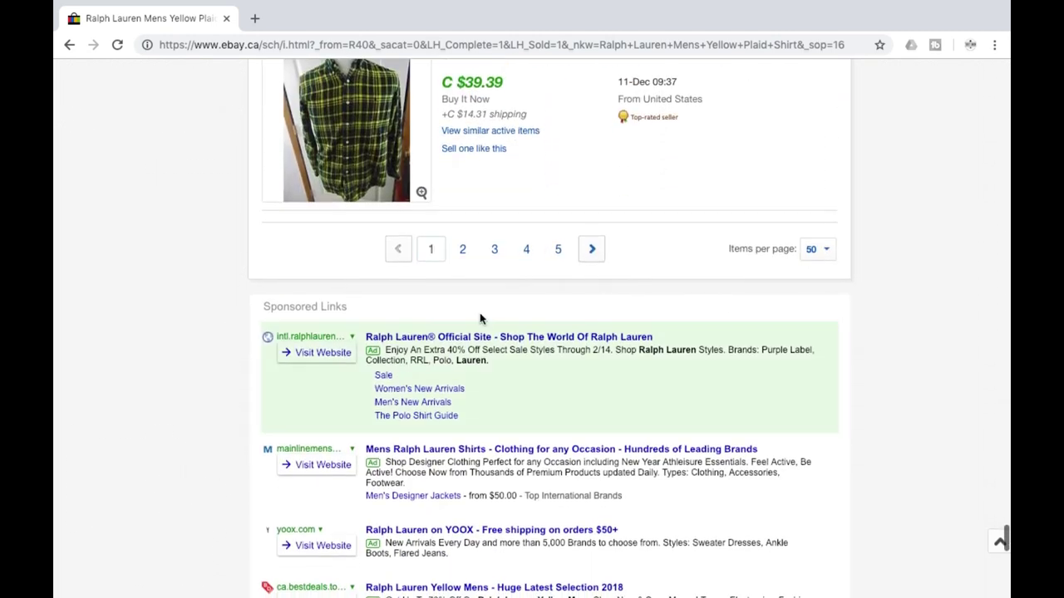
# Browse the second page of sold yellow plaid shirt results.
pyautogui.click(463, 250)
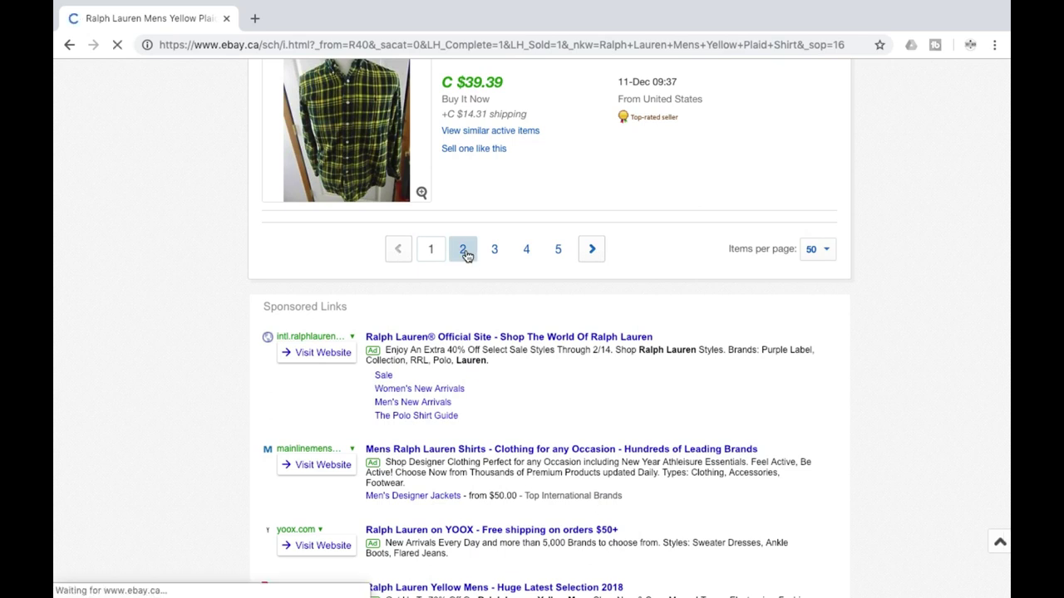
pyautogui.scroll(-6, 479, 435)
pyautogui.scroll(-9, 479, 435)
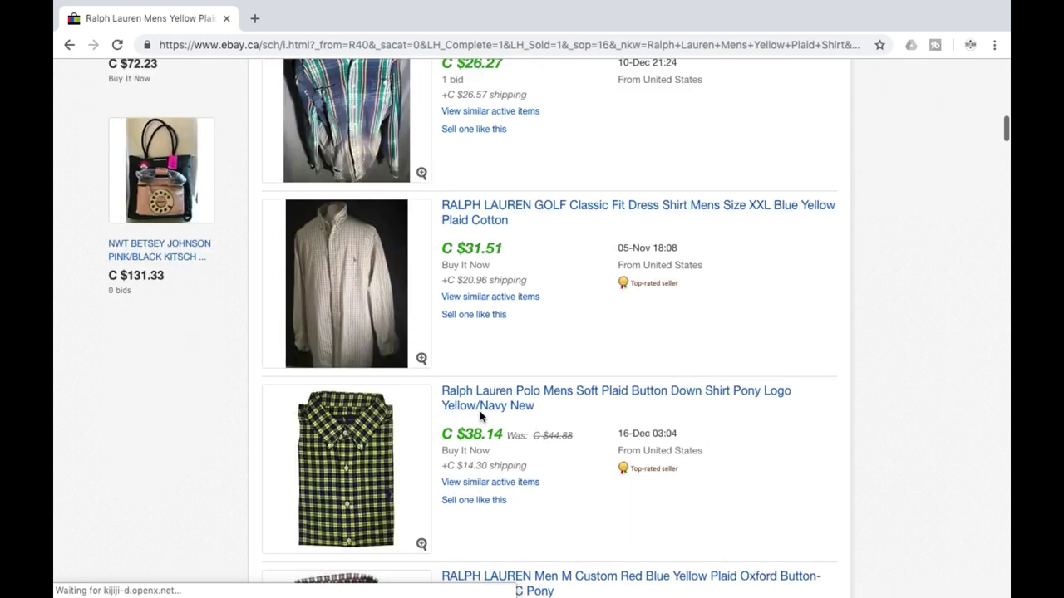
pyautogui.scroll(-2, 480, 412)
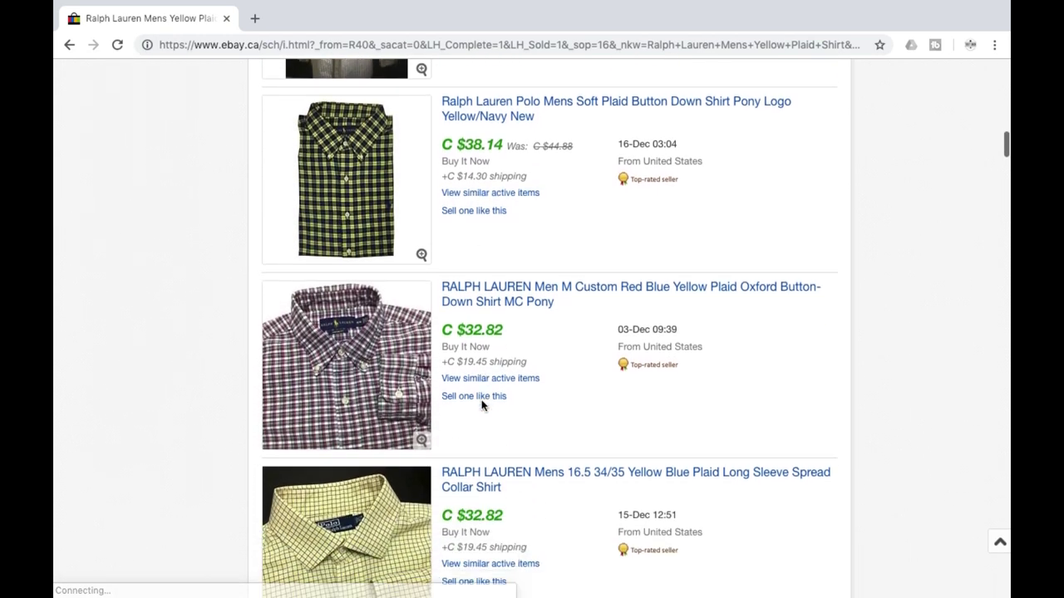
pyautogui.scroll(-8, 482, 404)
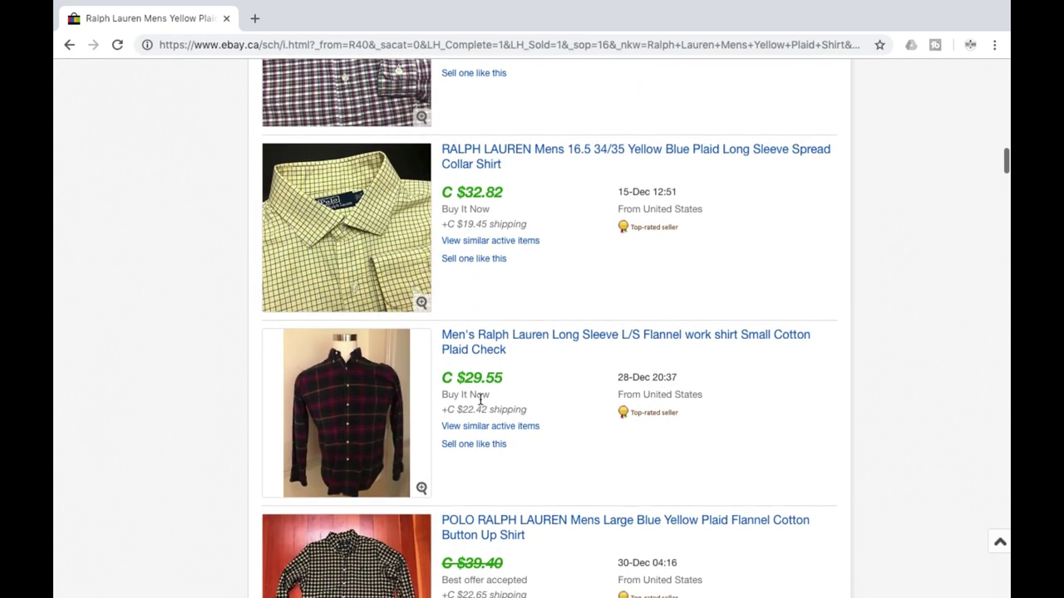
pyautogui.scroll(-4, 481, 400)
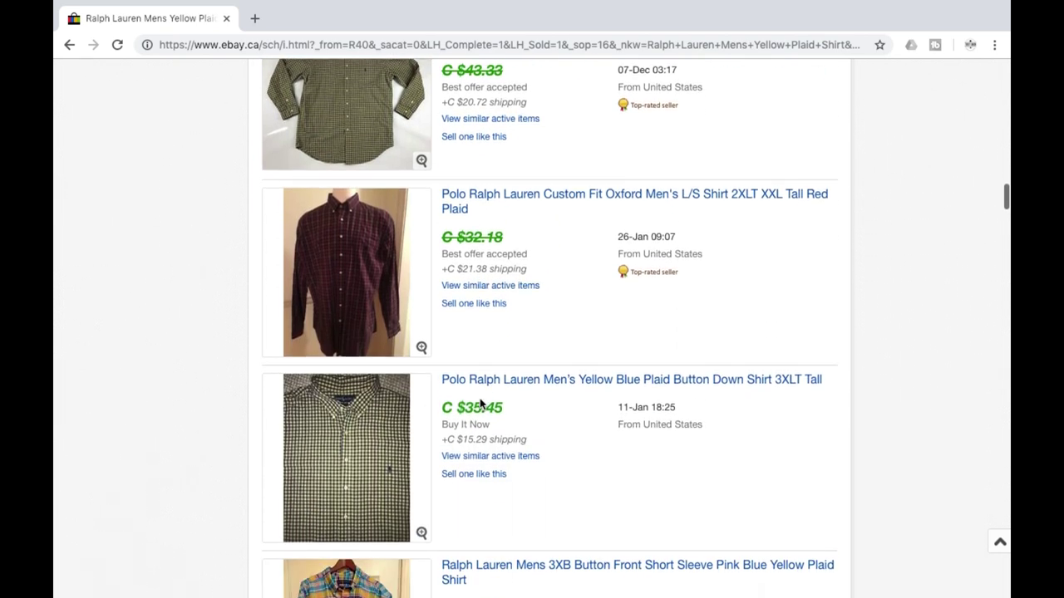
pyautogui.scroll(-6, 480, 401)
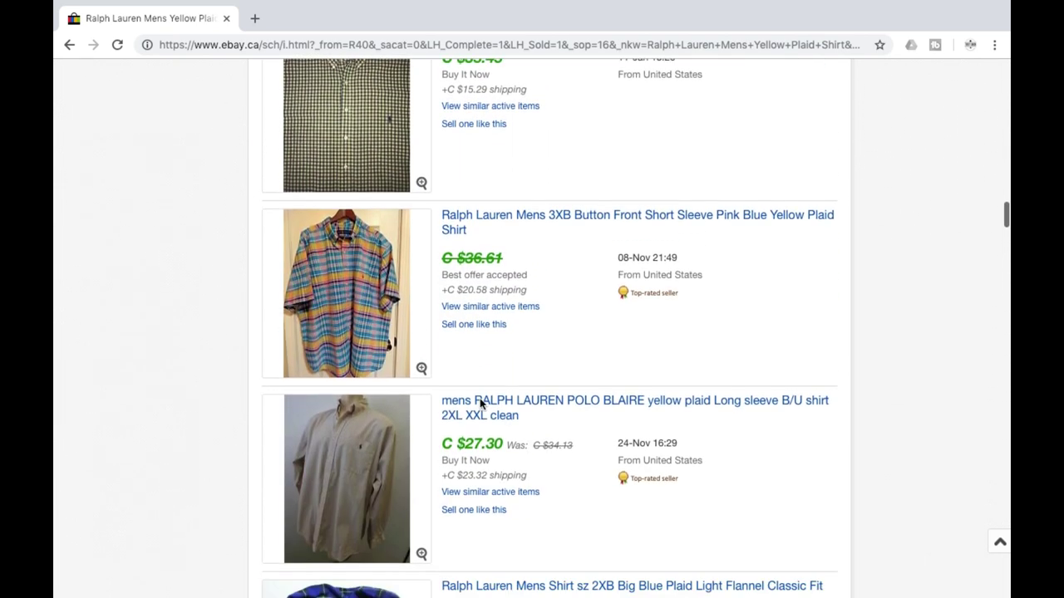
pyautogui.scroll(-3, 480, 405)
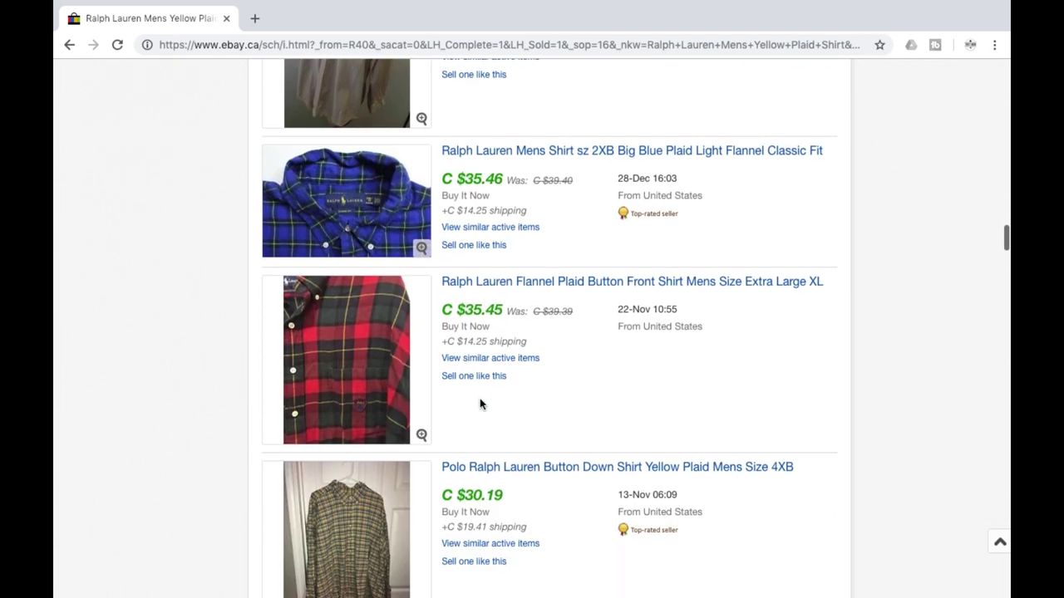
pyautogui.scroll(-1, 482, 401)
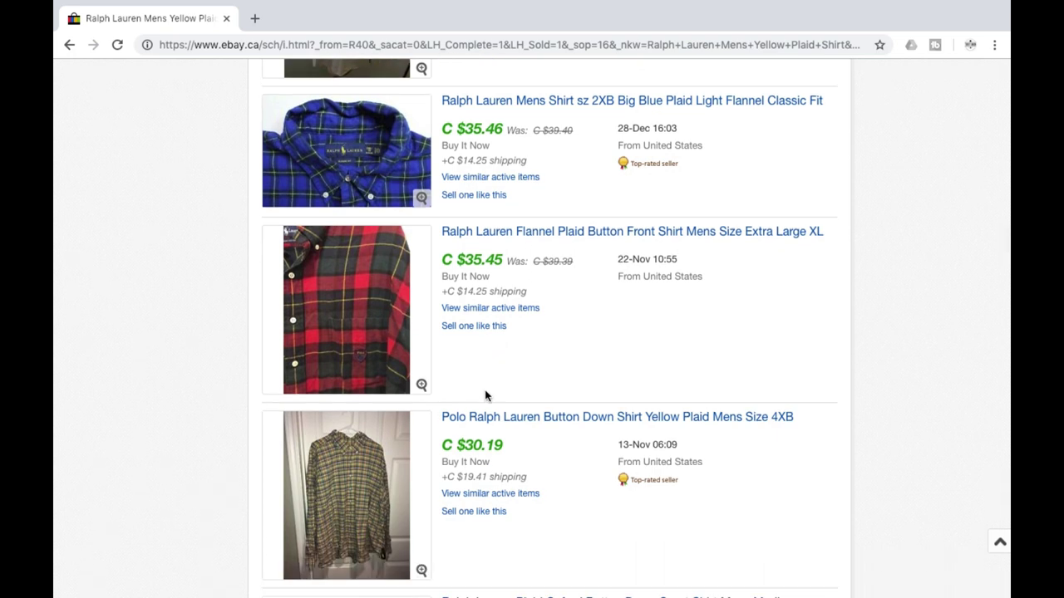
pyautogui.scroll(-5, 487, 390)
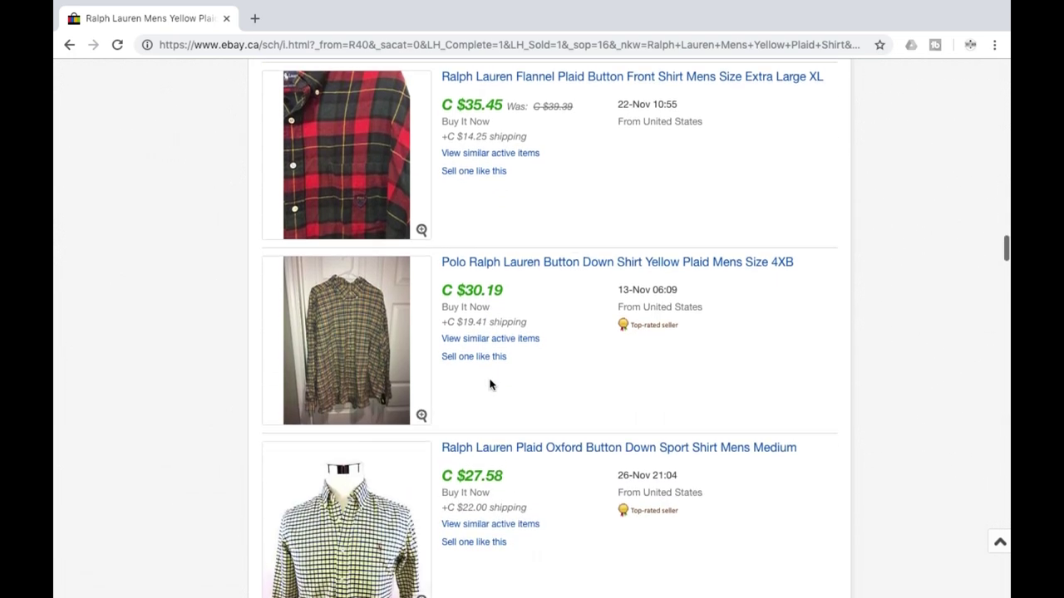
pyautogui.scroll(-4, 489, 384)
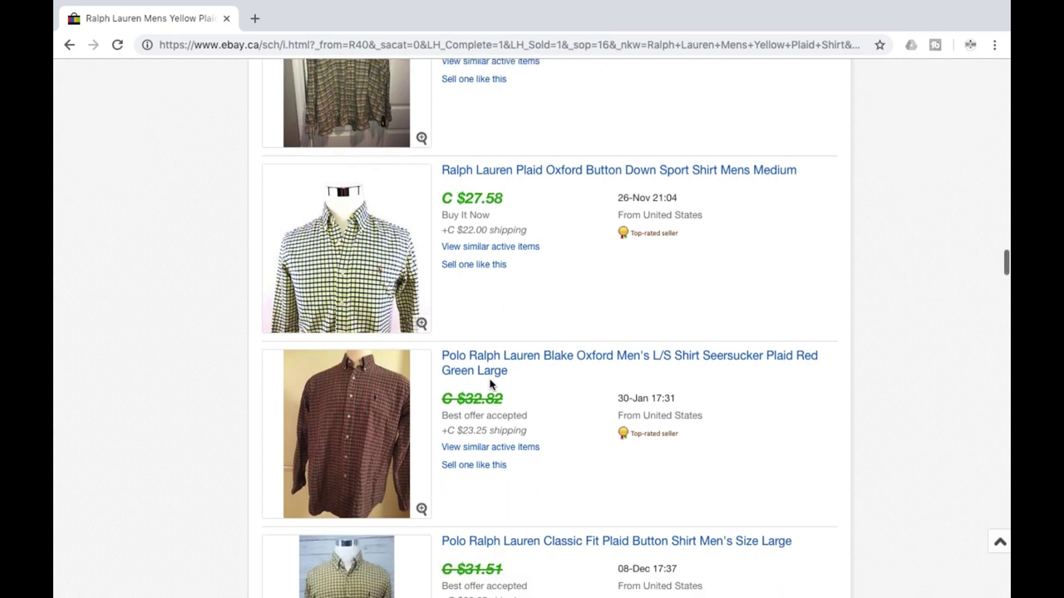
pyautogui.scroll(-3, 489, 383)
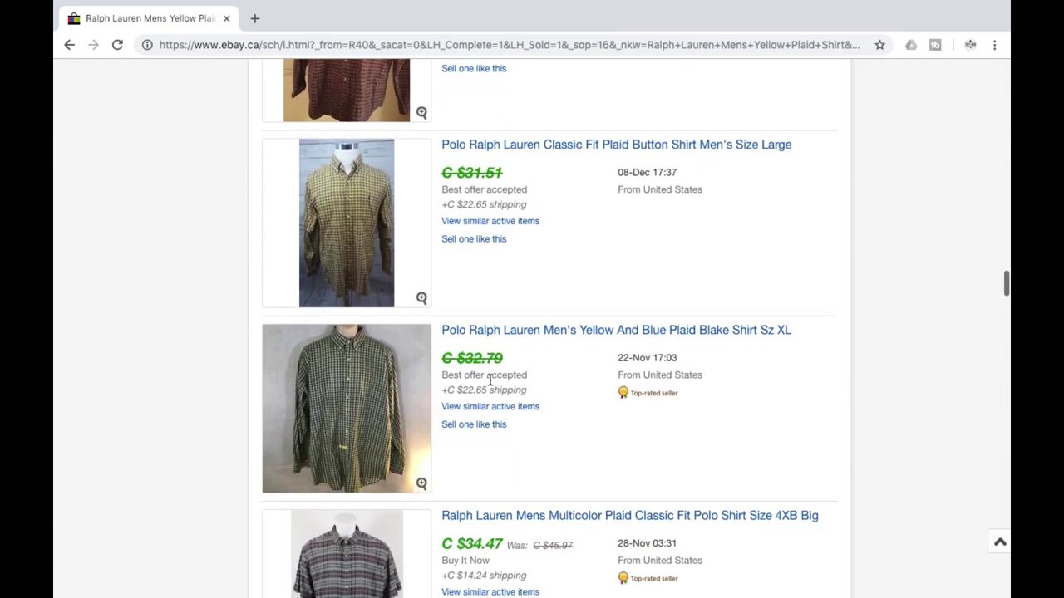
pyautogui.scroll(-10, 491, 384)
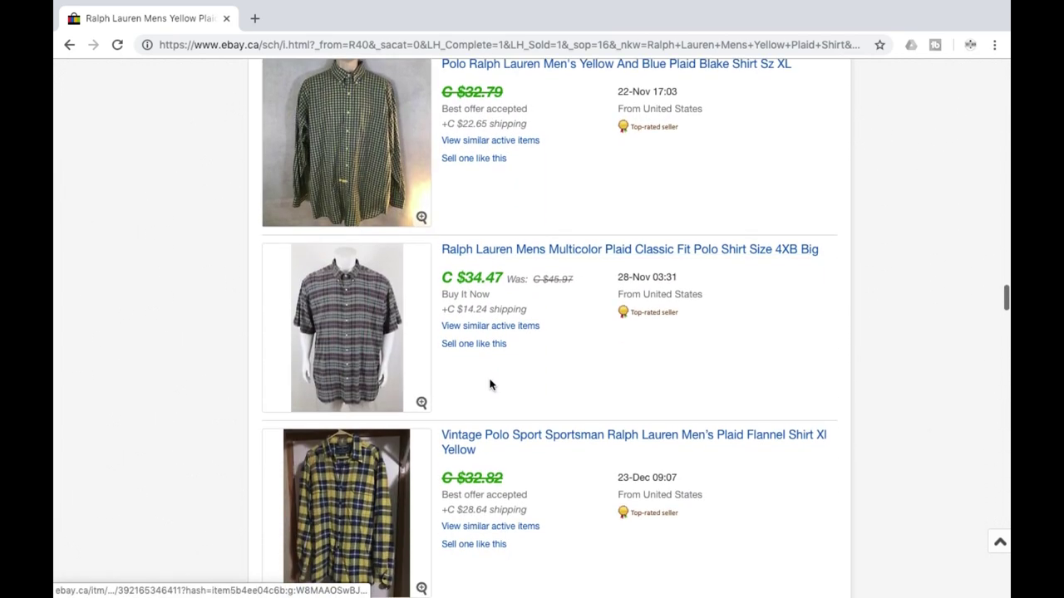
pyautogui.scroll(-14, 490, 383)
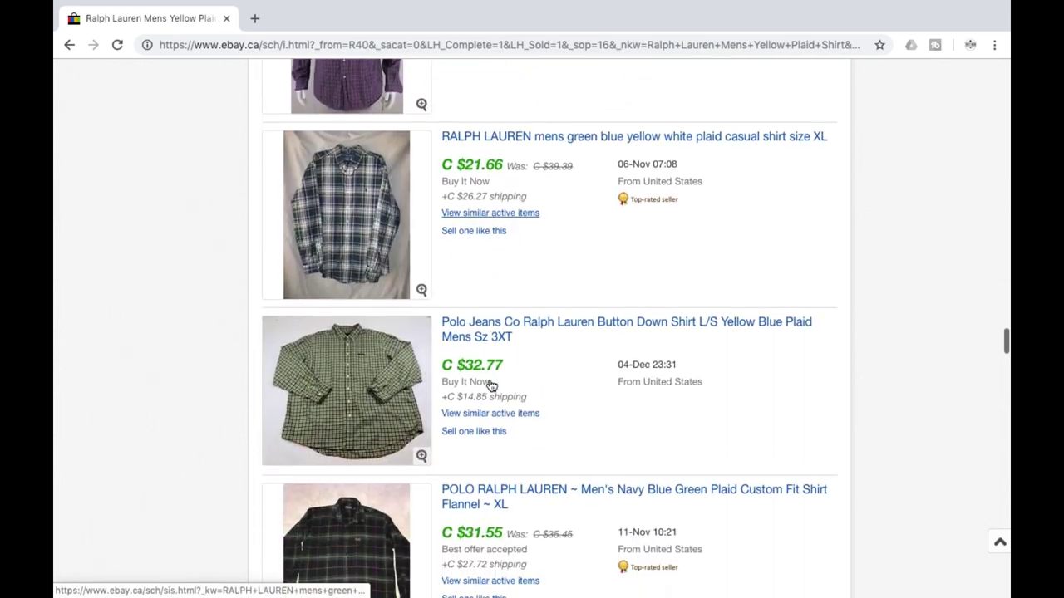
pyautogui.scroll(6, 490, 379)
pyautogui.scroll(12, 490, 380)
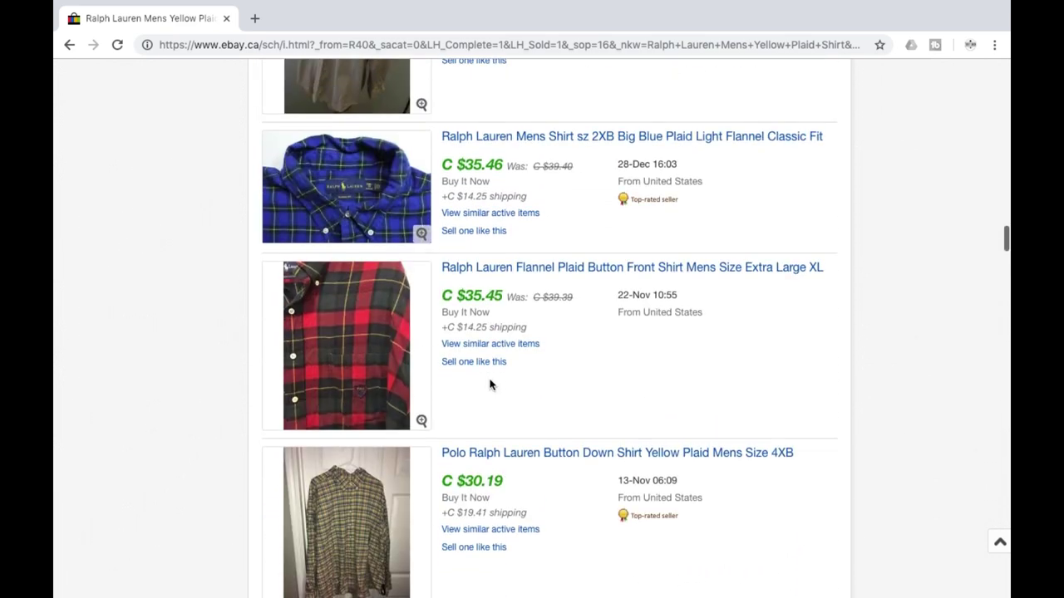
pyautogui.scroll(5, 489, 382)
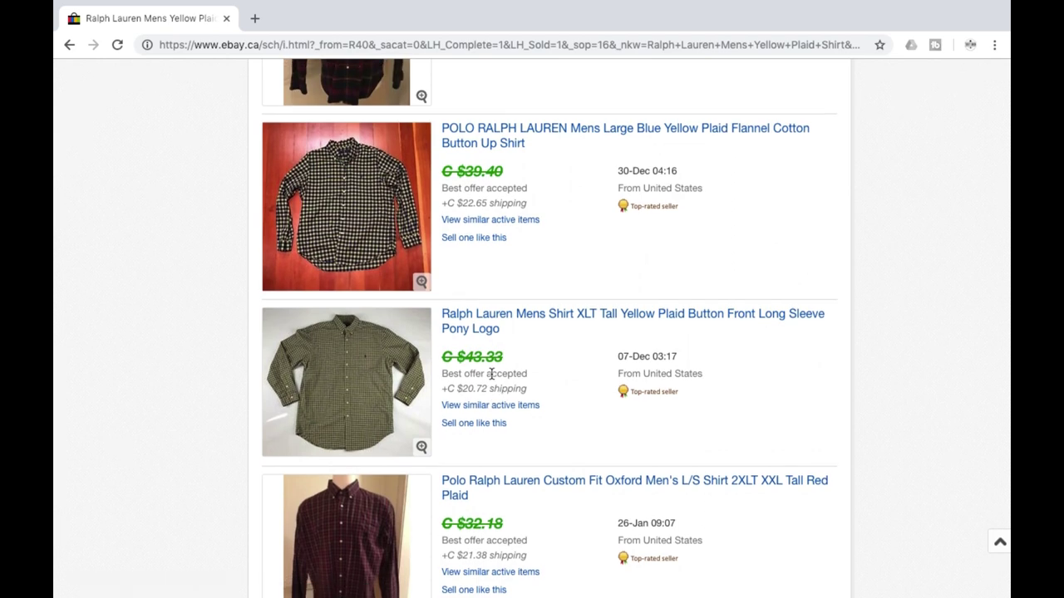
pyautogui.scroll(10, 490, 374)
pyautogui.scroll(-6, 492, 380)
pyautogui.scroll(-17, 491, 380)
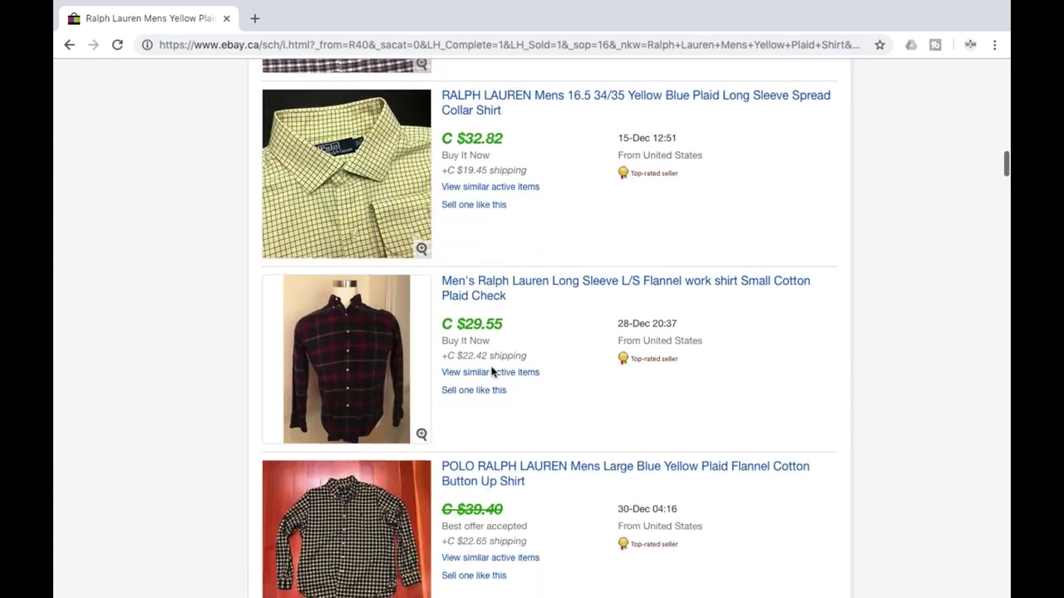
pyautogui.scroll(-18, 491, 365)
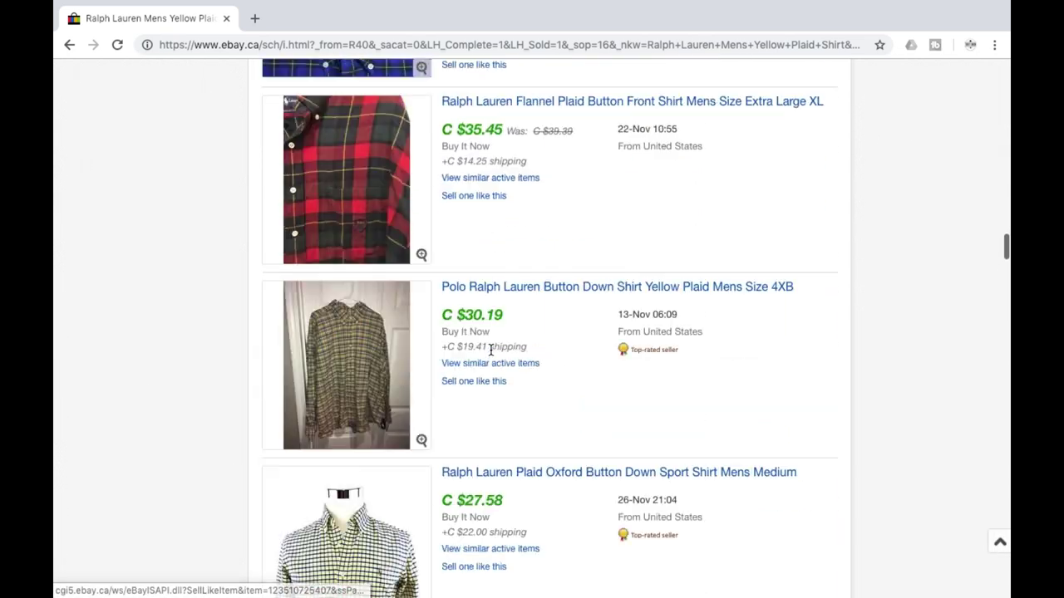
pyautogui.scroll(-18, 490, 350)
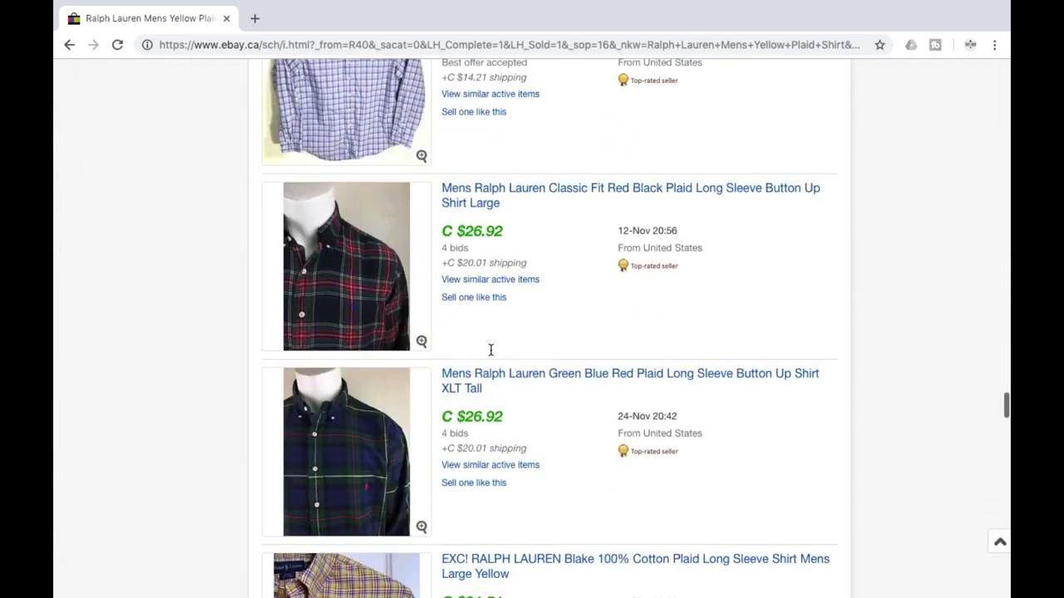
pyautogui.scroll(-20, 491, 350)
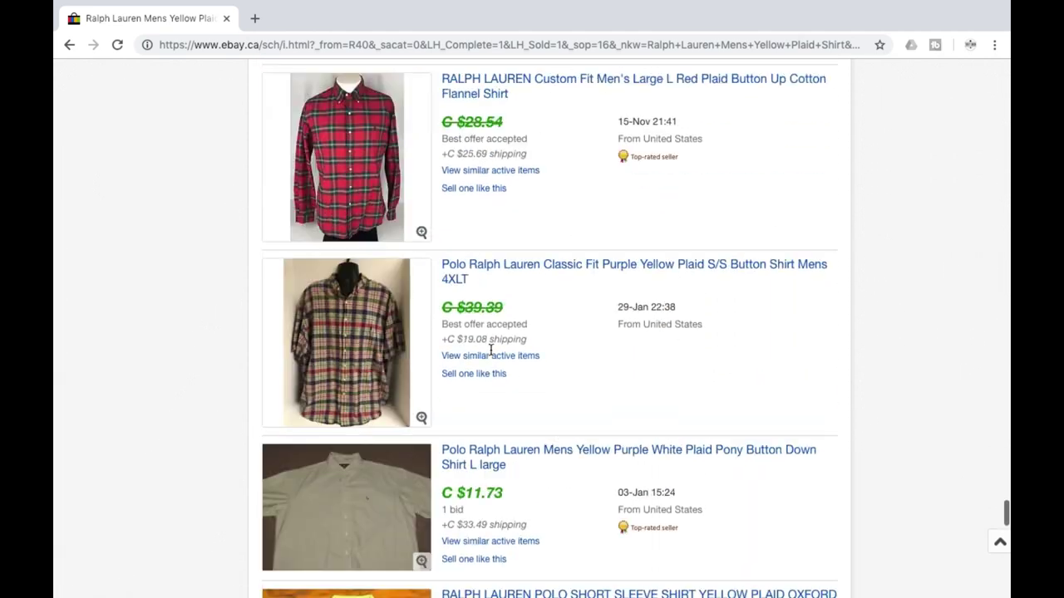
pyautogui.scroll(12, 490, 350)
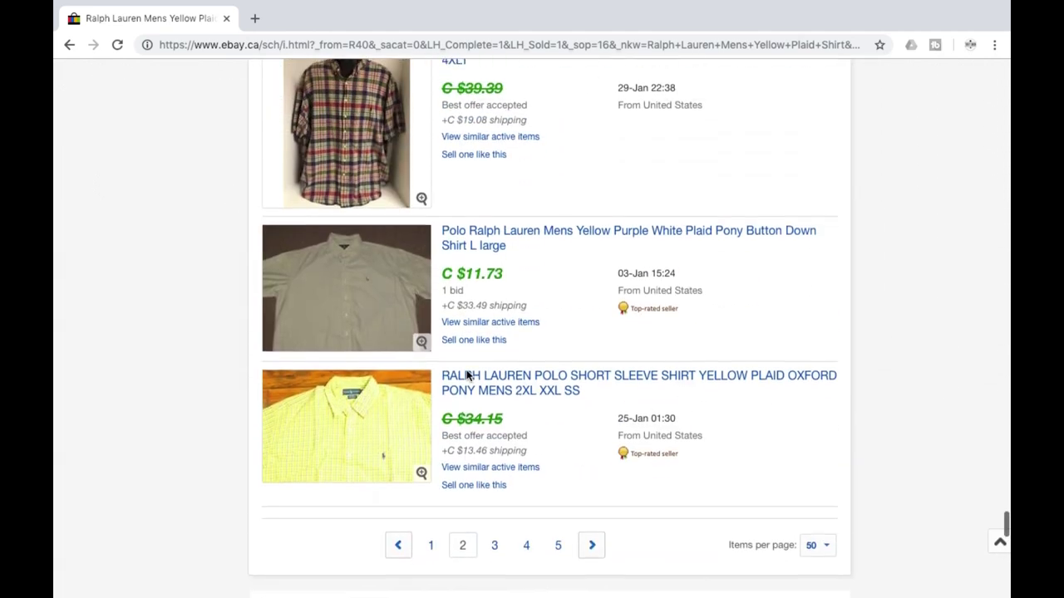
# Return to page 1 and scroll down to the sold Polo Ralph Lauren plaid flannel work shirt.
pyautogui.click(430, 564)
pyautogui.scroll(-4, 443, 447)
pyautogui.scroll(-15, 443, 447)
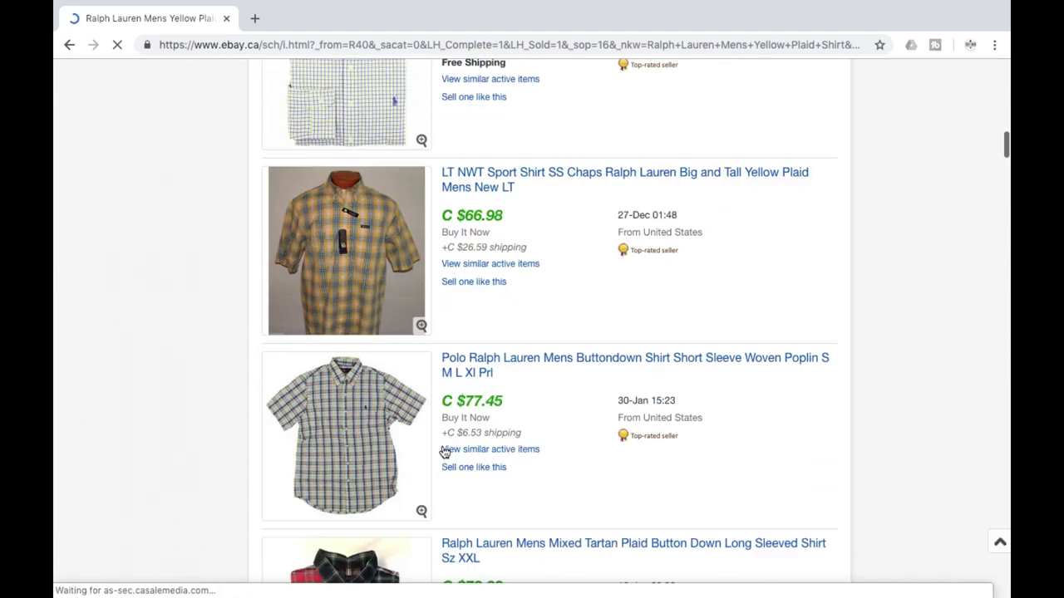
pyautogui.scroll(-15, 444, 452)
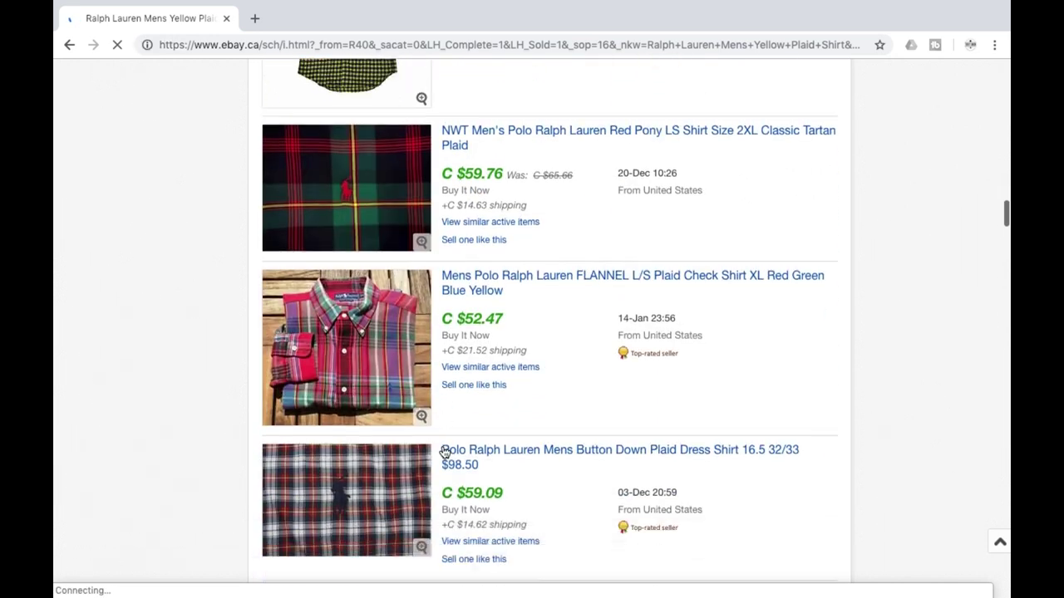
pyautogui.scroll(-5, 443, 449)
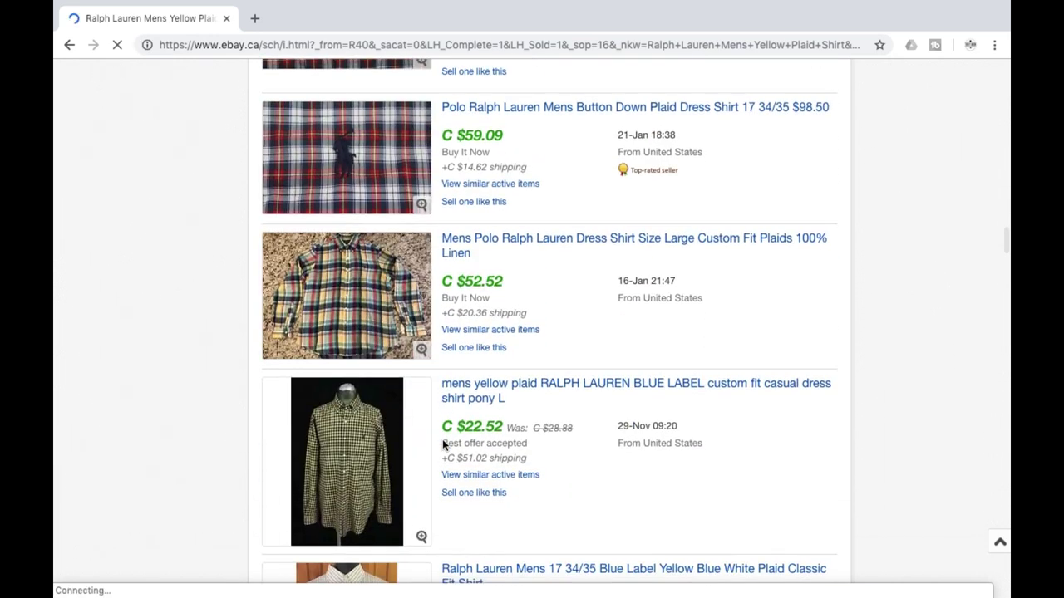
pyautogui.scroll(-11, 442, 447)
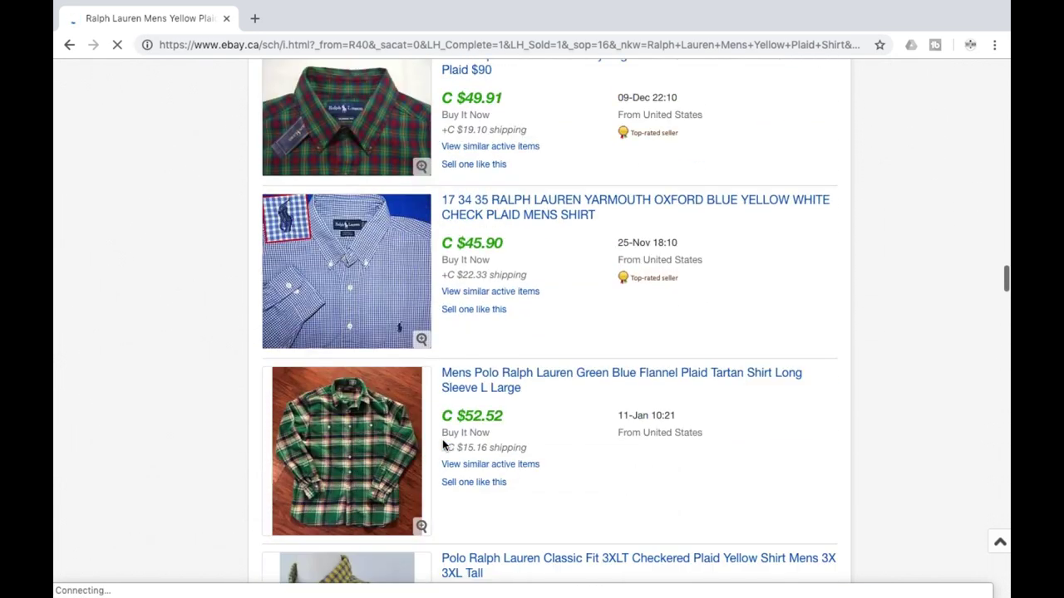
pyautogui.scroll(-9, 442, 446)
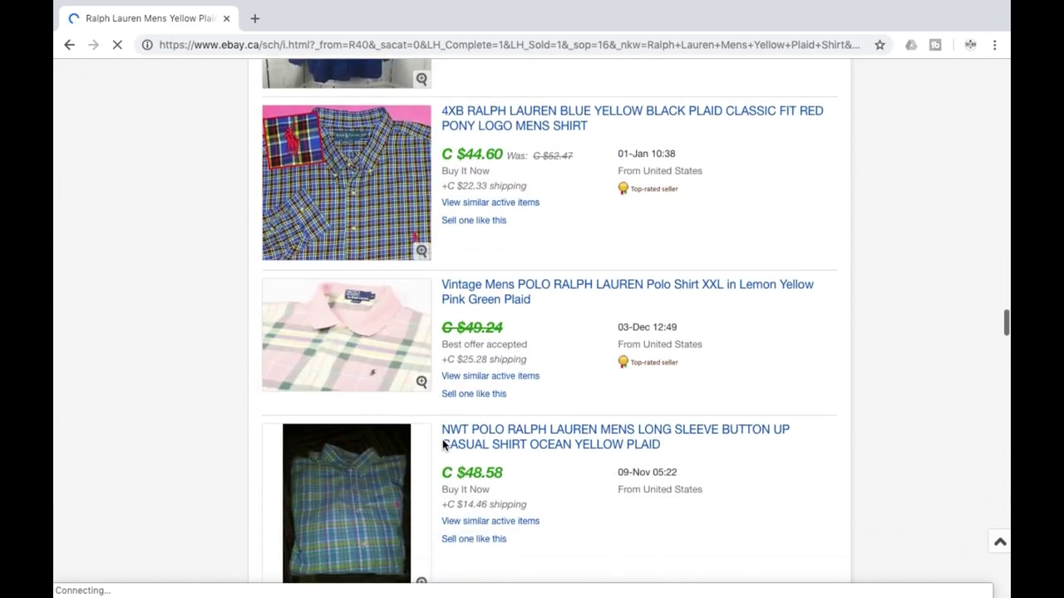
pyautogui.scroll(-13, 442, 445)
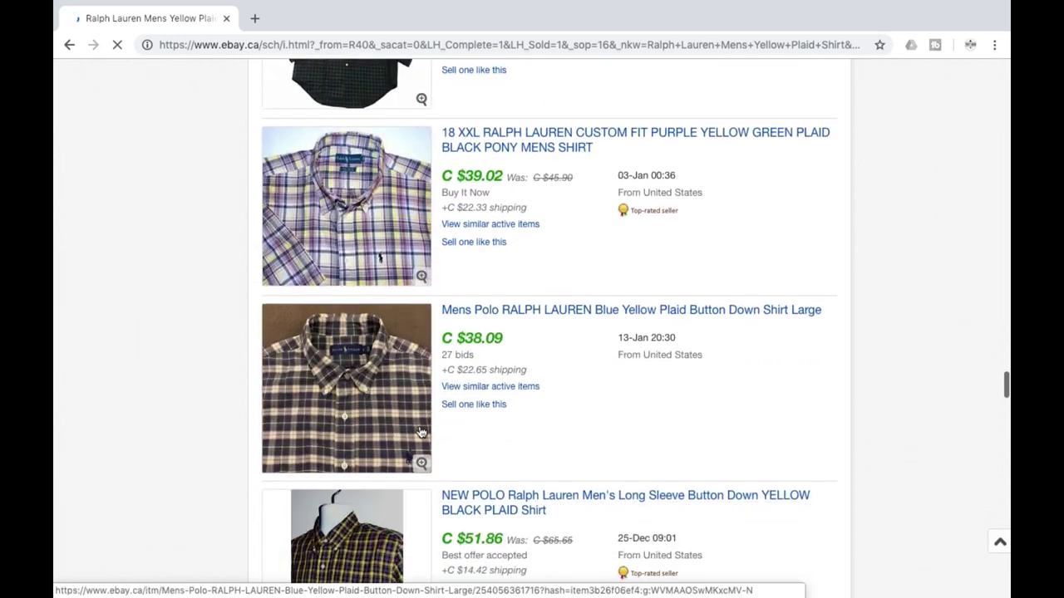
pyautogui.scroll(-9, 422, 433)
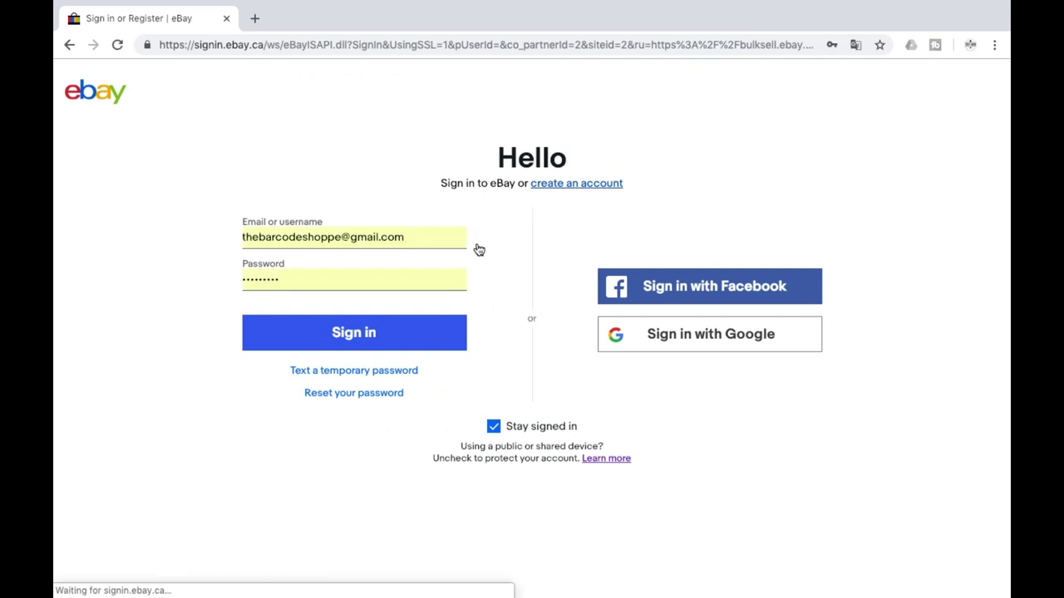
# Sign in to the seller account to reach the prefilled Create your listing form.
pyautogui.click(374, 333)
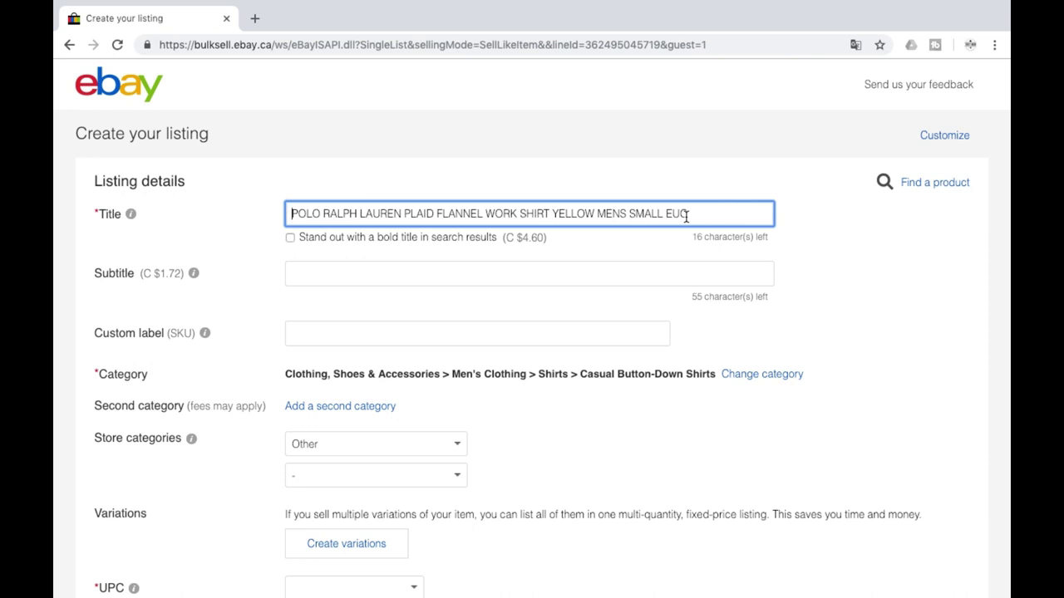
# Clear the copied title and enter 'Ralph Lauren Mens Size Large Yellow Plaid Shirt Long Sleeve'.
pyautogui.moveTo(687, 216); pyautogui.dragTo(285, 216)
pyautogui.tripleClick(282, 216)
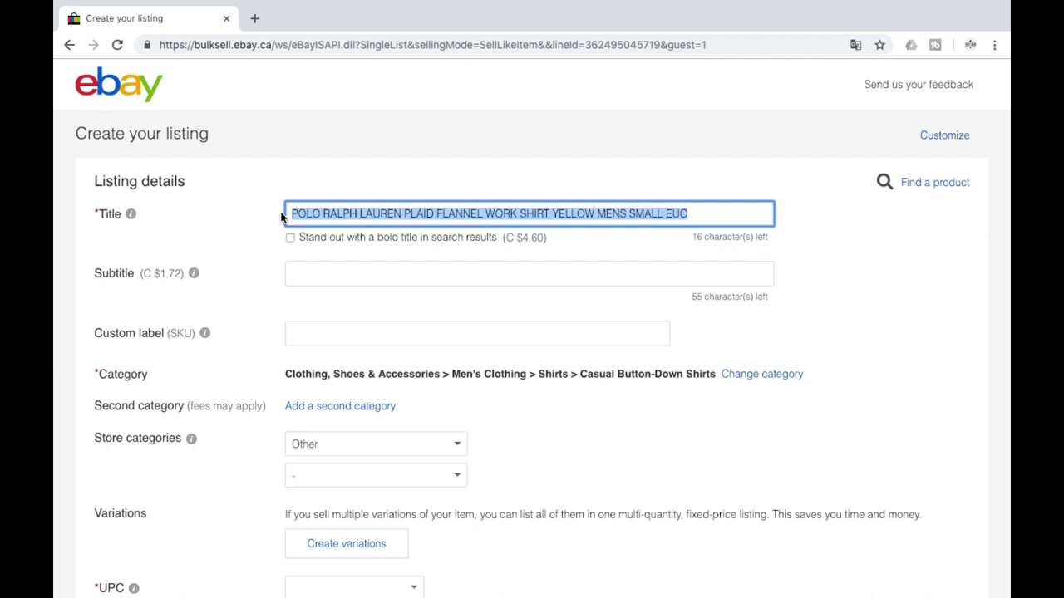
pyautogui.press('BackSpace')
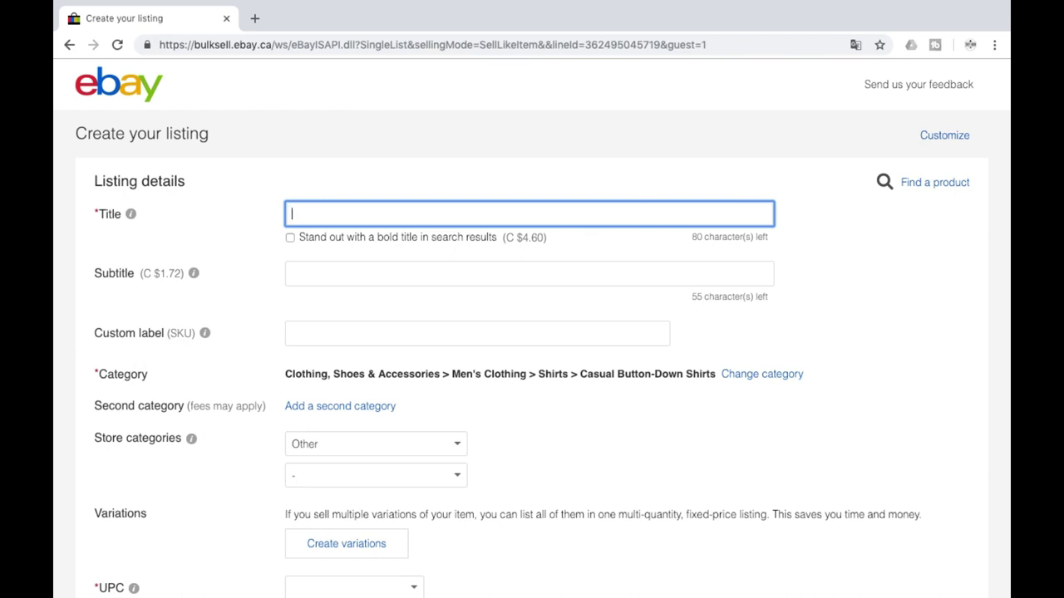
pyautogui.write('Ralph Lauren Mens ')
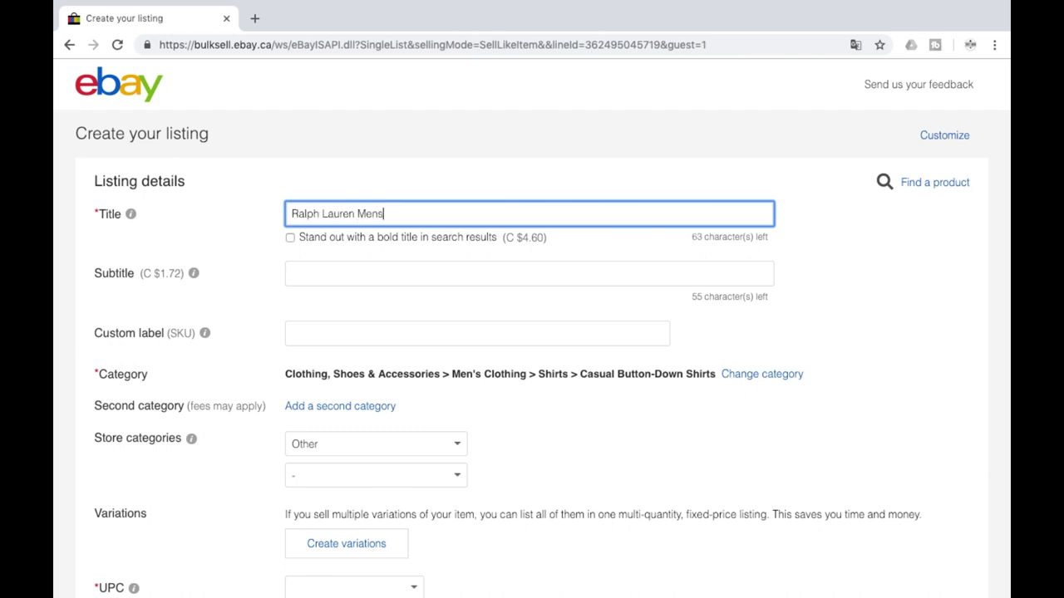
pyautogui.write('Size Large Yellow')
pyautogui.write('Plai')
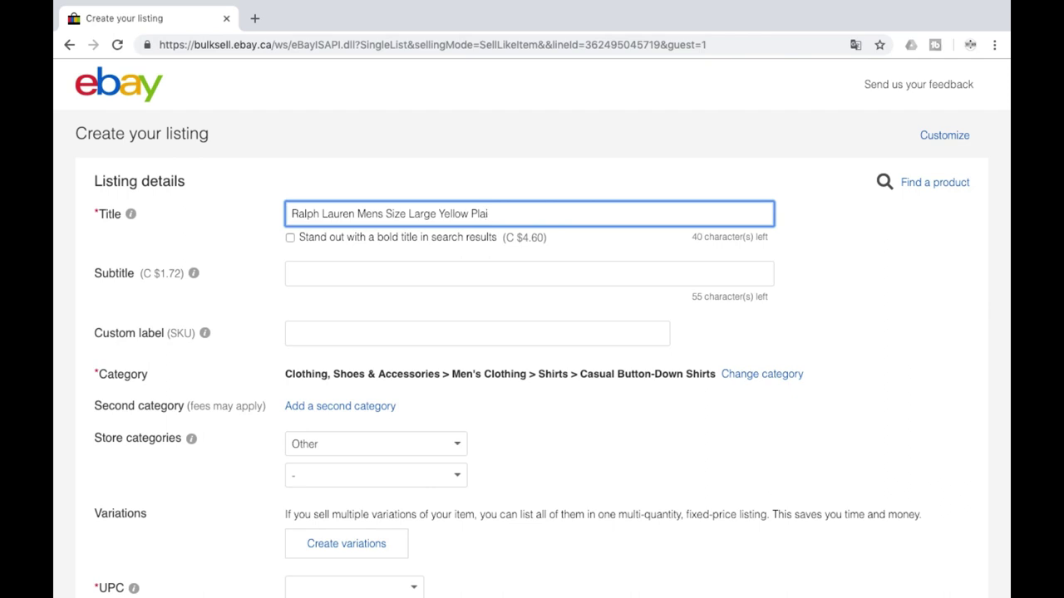
pyautogui.write('df')
pyautogui.press('BackSpace')
pyautogui.write('Shirt Long Sleeve')
# Enter '($6.50 - A01)' in the Custom label (SKU) field.
pyautogui.click(322, 330)
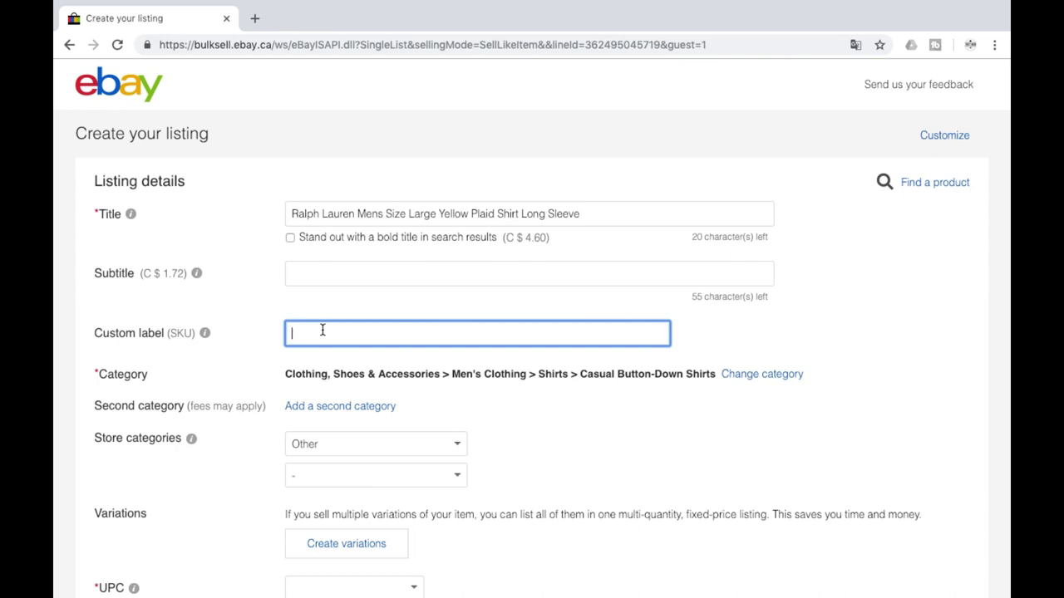
pyautogui.write('($.')
pyautogui.press('BackSpace')
pyautogui.write('6.50')
pyautogui.write('01)-')
# Set the store category to Clothing > Casual Shirts/Sweaters.
pyautogui.click(456, 447)
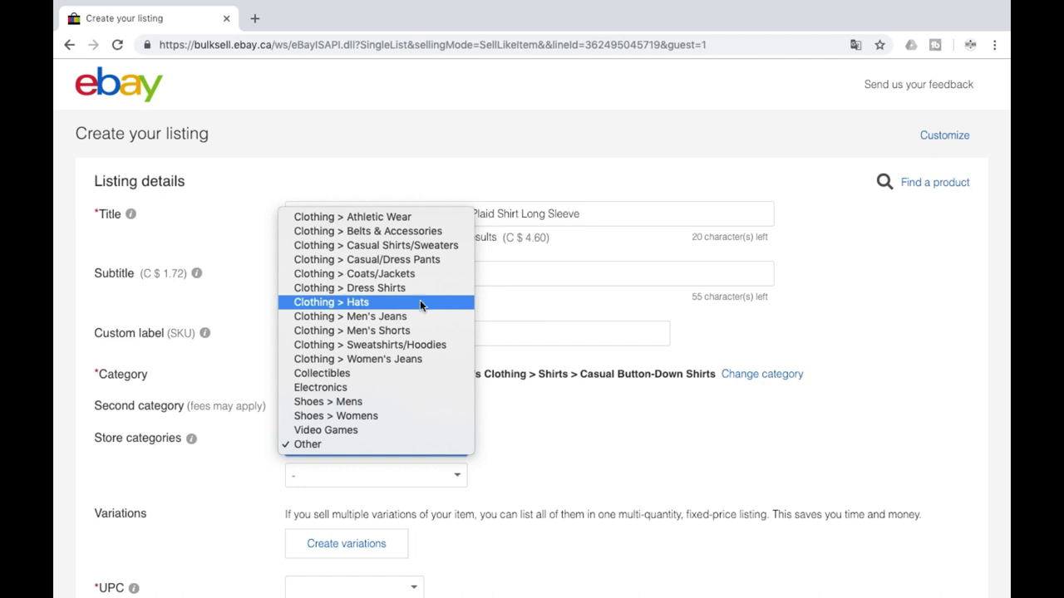
pyautogui.click(428, 246)
pyautogui.scroll(-1, 555, 439)
pyautogui.scroll(-1, 557, 438)
# Mark the UPC as 'Does not apply' and set the condition to Pre-owned.
pyautogui.click(413, 439)
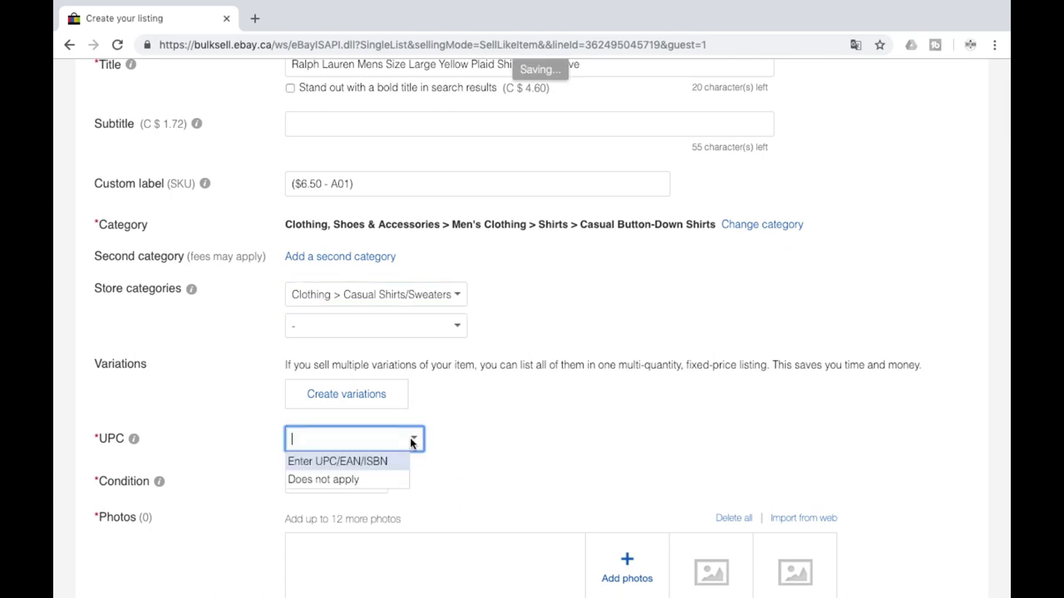
pyautogui.click(325, 484)
pyautogui.scroll(-1, 442, 451)
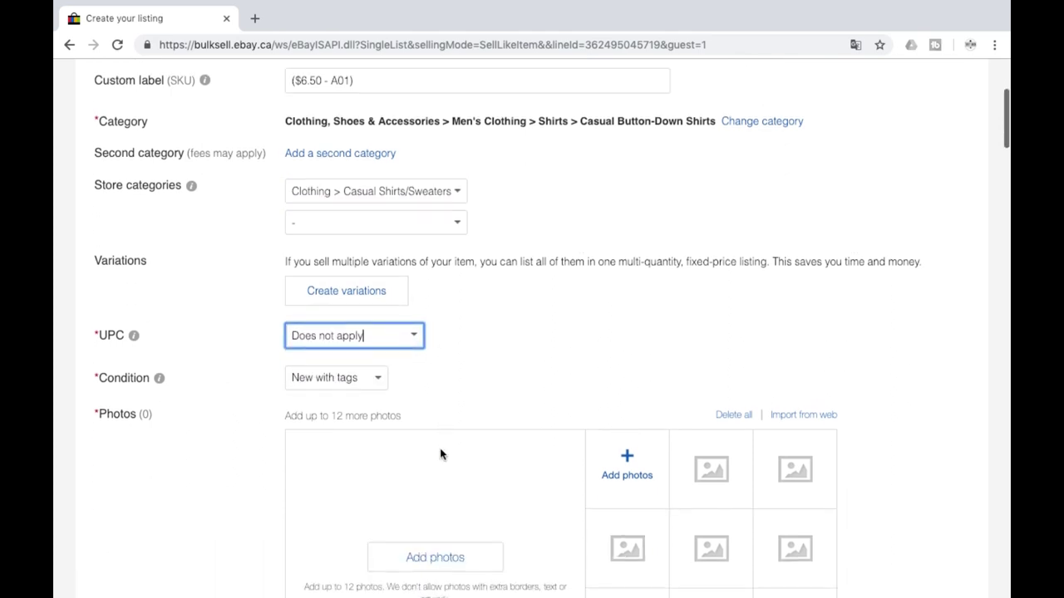
pyautogui.click(378, 378)
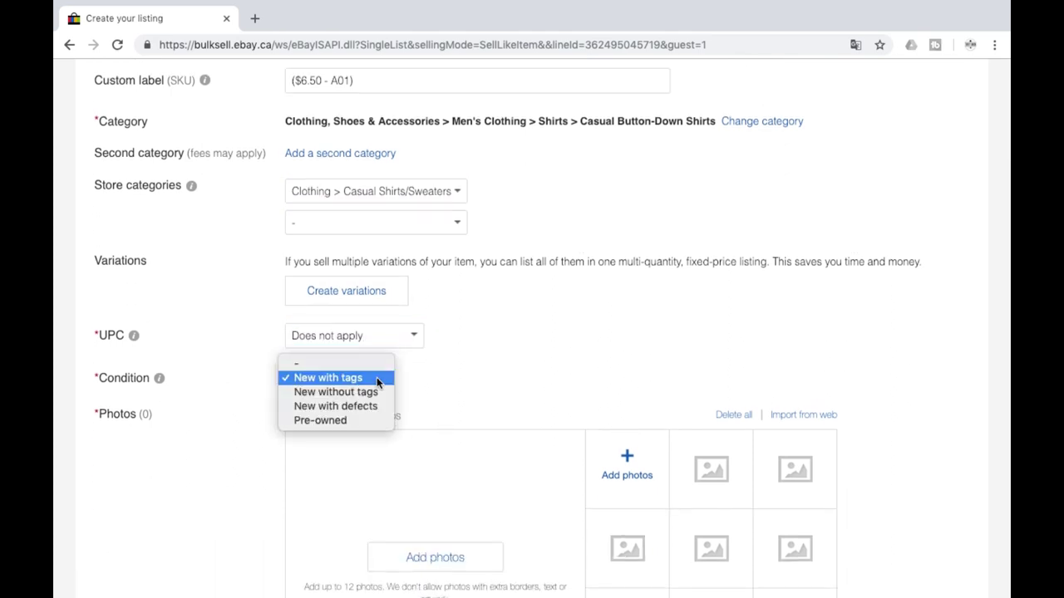
pyautogui.click(319, 420)
# Describe the condition as 'Excellent pre-owned condition, see pics.'.
pyautogui.click(324, 425)
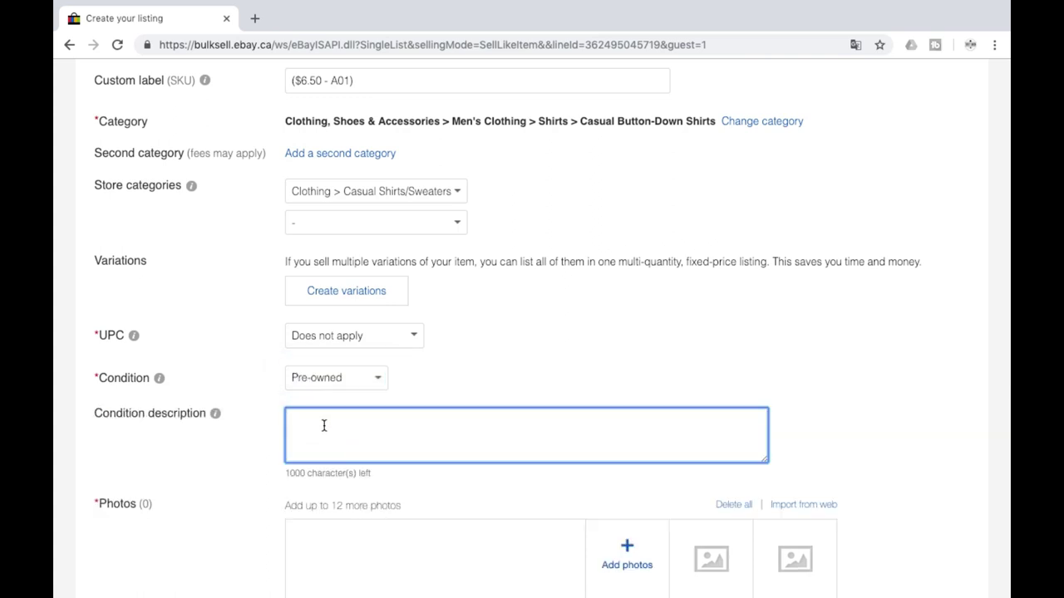
pyautogui.write('Excellent pre-ownder')
pyautogui.press('BackSpace')
pyautogui.press('BackSpace')
pyautogui.press('BackSpace')
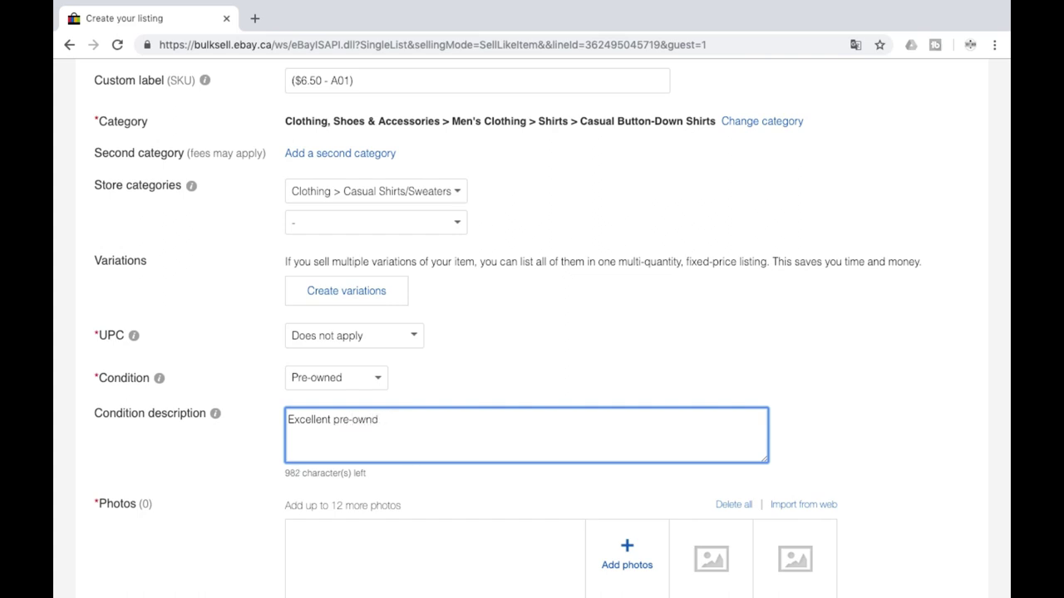
pyautogui.write('ed con')
pyautogui.write('tion')
pyautogui.press('BackSpace')
pyautogui.press('BackSpace')
pyautogui.press('BackSpace')
pyautogui.press('BackSpace')
pyautogui.write('dition, see pics')
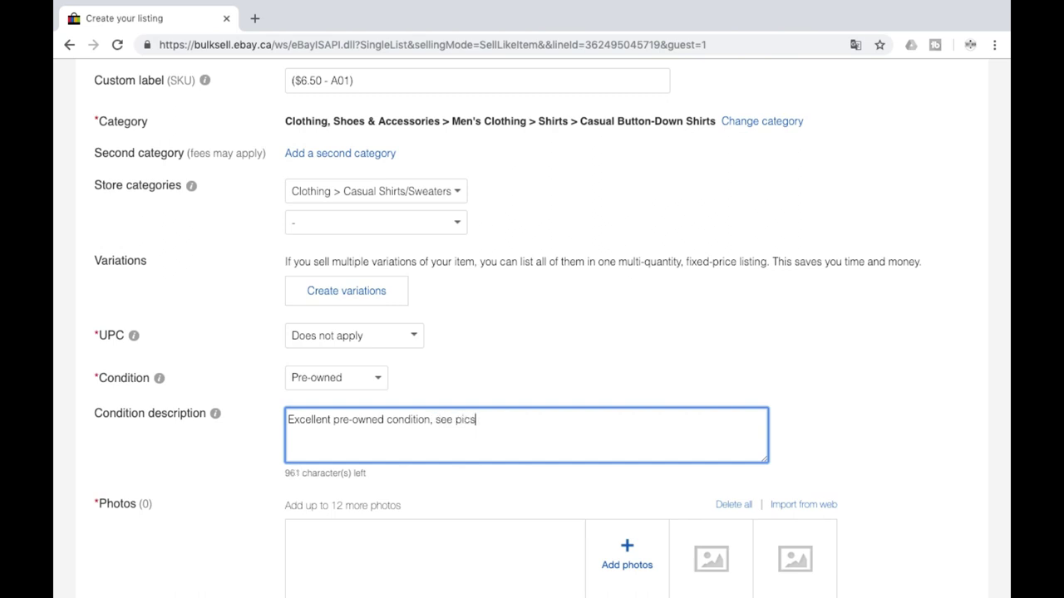
pyautogui.write('.')
# Set the Style item specific to Button-Front and the men's size to L.
pyautogui.scroll(-1, 374, 357)
pyautogui.scroll(-3, 374, 358)
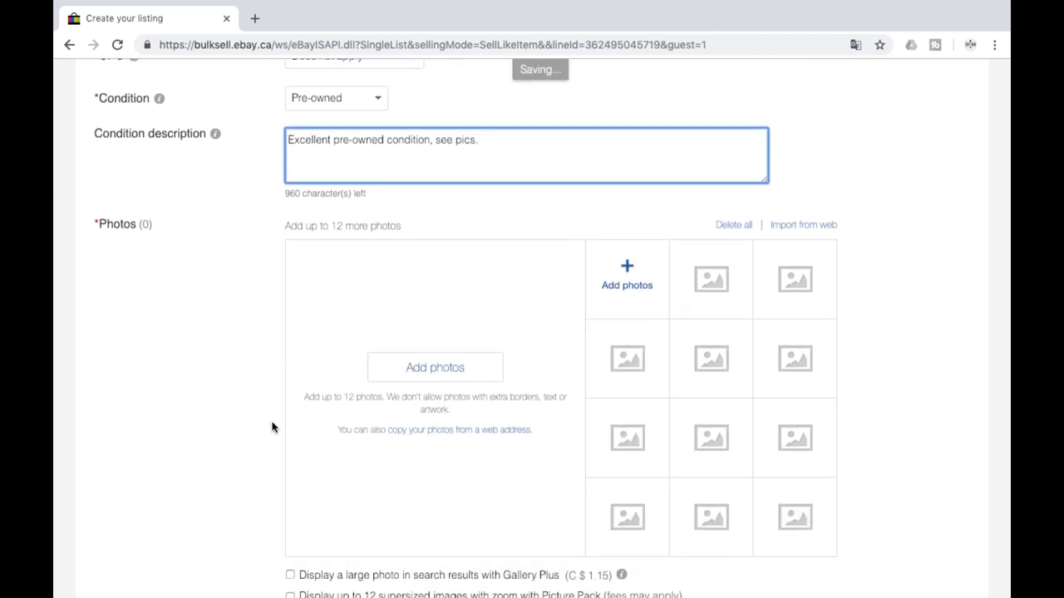
pyautogui.scroll(-1, 272, 427)
pyautogui.scroll(-2, 272, 427)
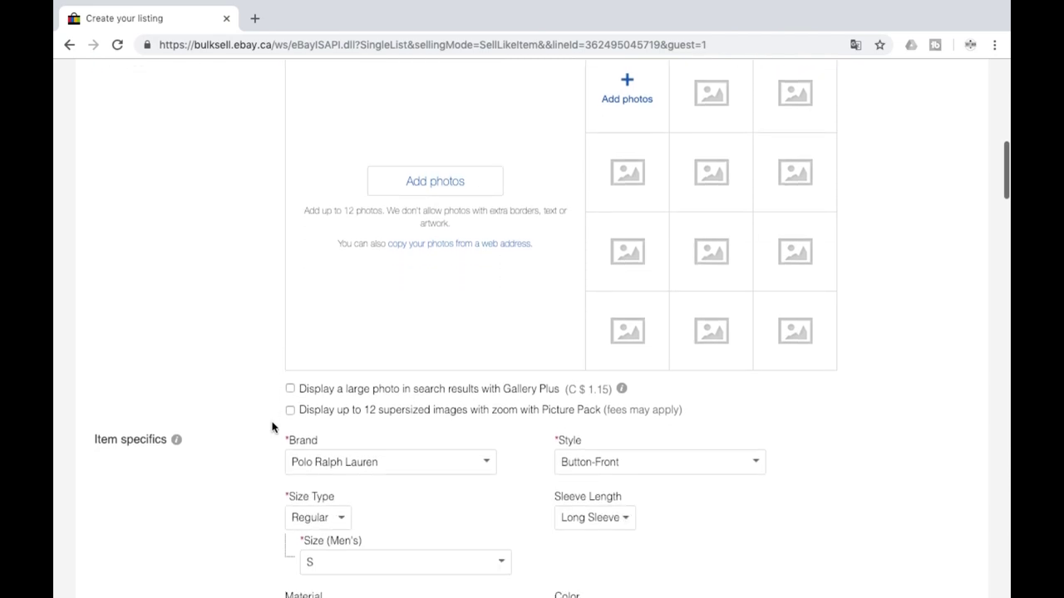
pyautogui.scroll(-2, 454, 433)
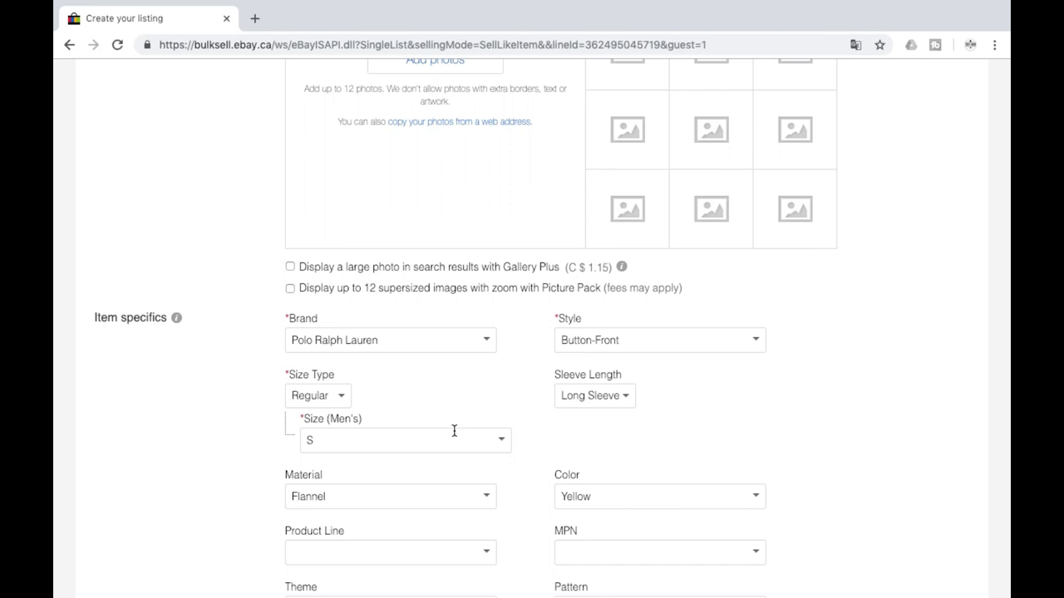
pyautogui.click(763, 342)
pyautogui.click(612, 367)
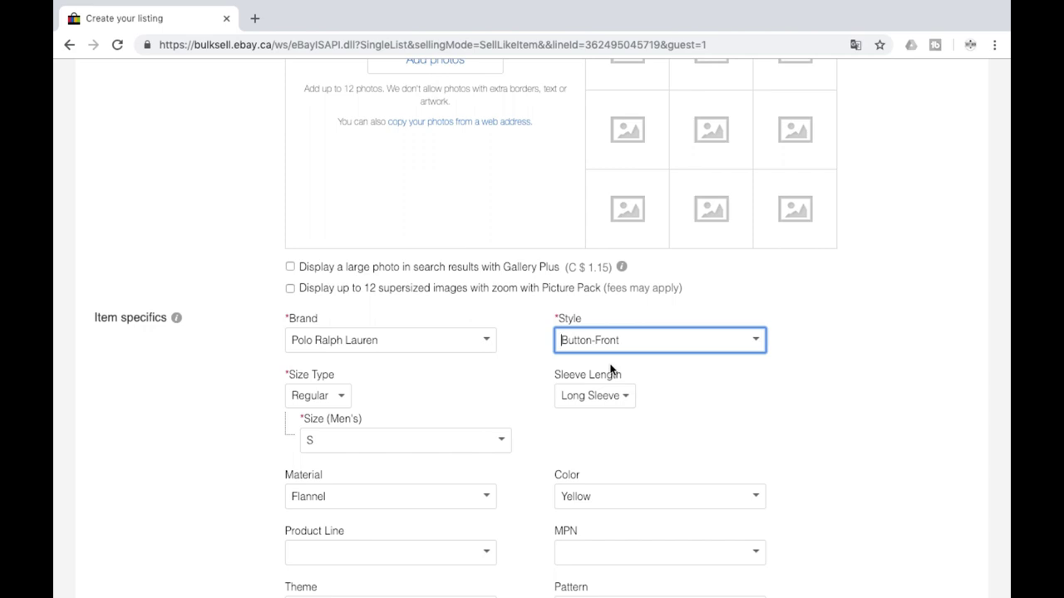
pyautogui.click(502, 443)
pyautogui.click(316, 517)
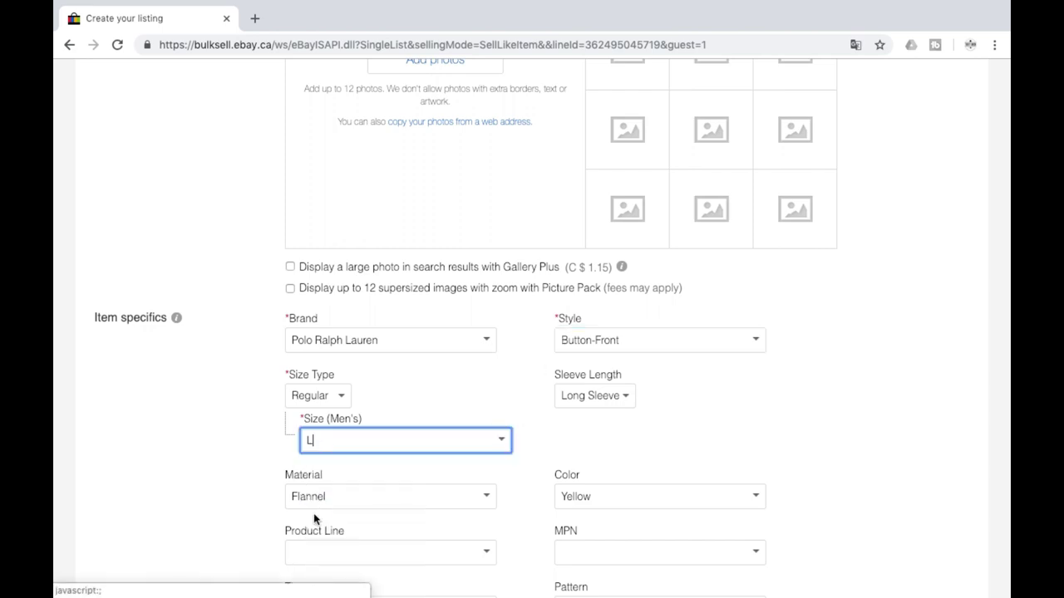
# Set the material to 100% Cotton and fill in Featured Graphics as Plaid.
pyautogui.scroll(-1, 768, 387)
pyautogui.scroll(-3, 768, 387)
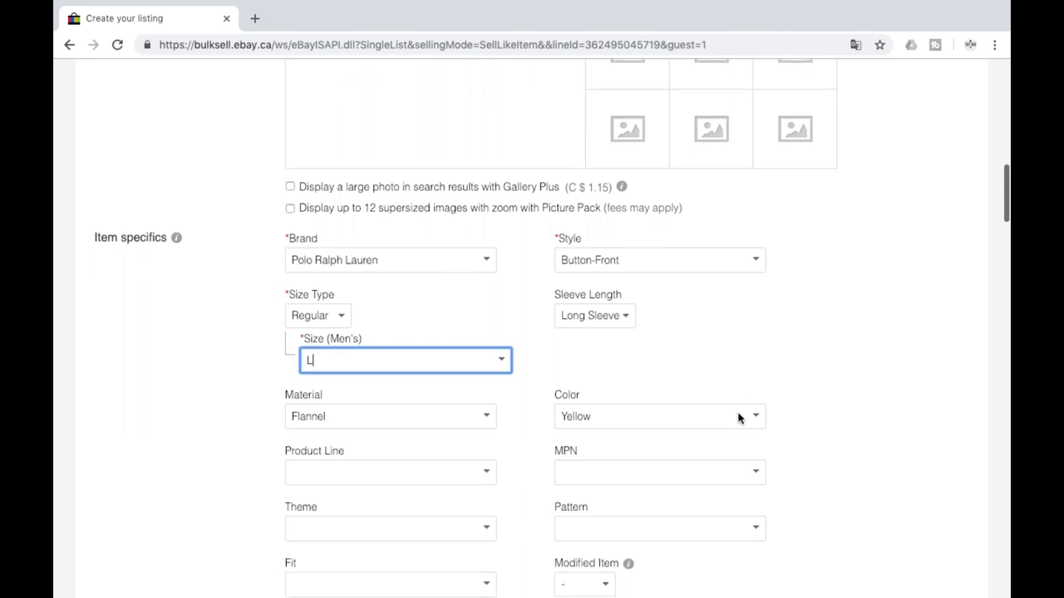
pyautogui.click(490, 387)
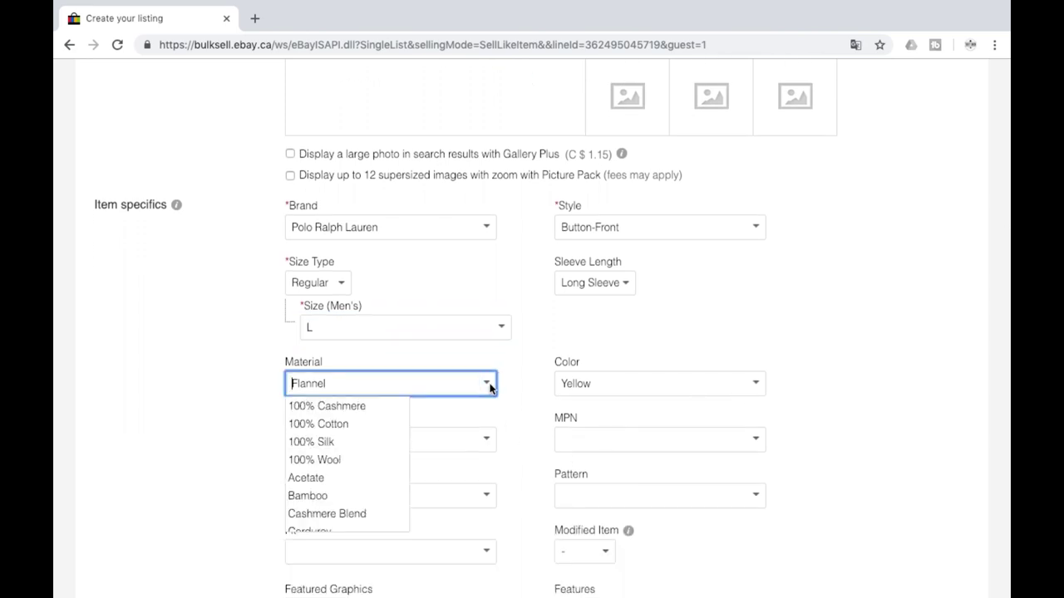
pyautogui.click(325, 423)
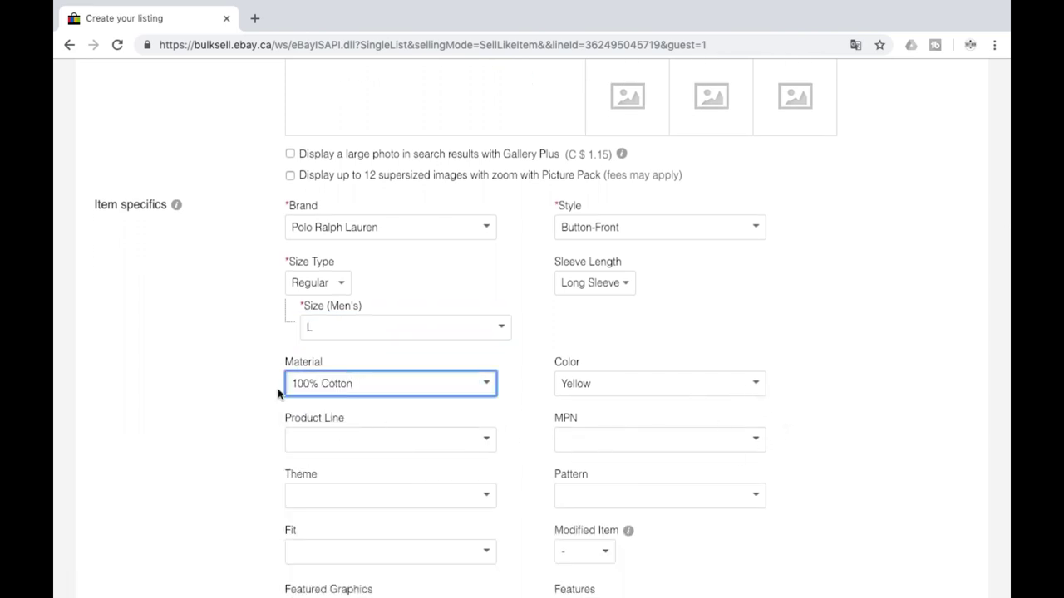
pyautogui.scroll(-5, 204, 395)
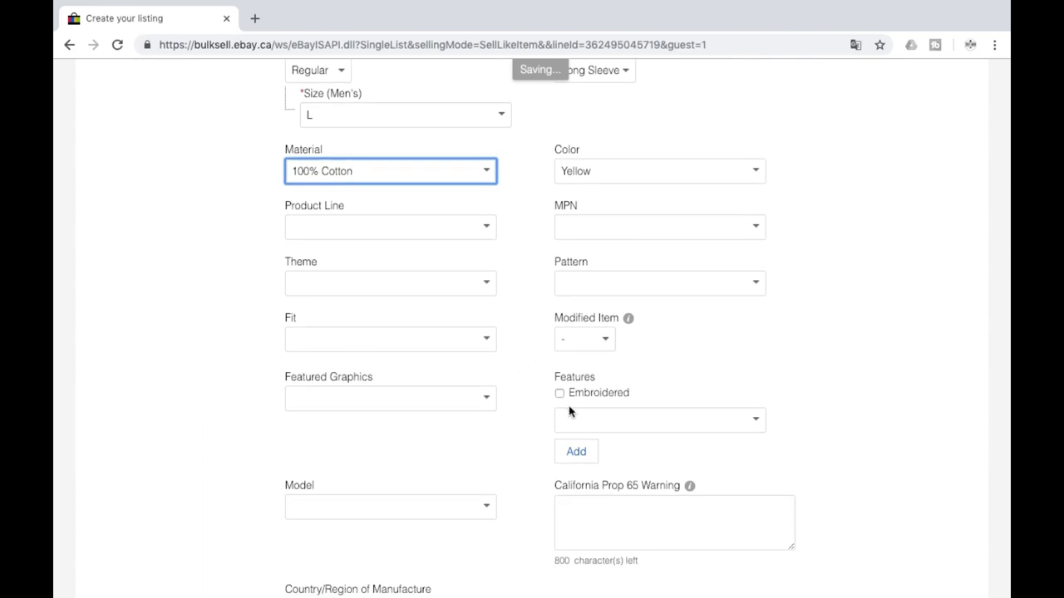
pyautogui.click(484, 399)
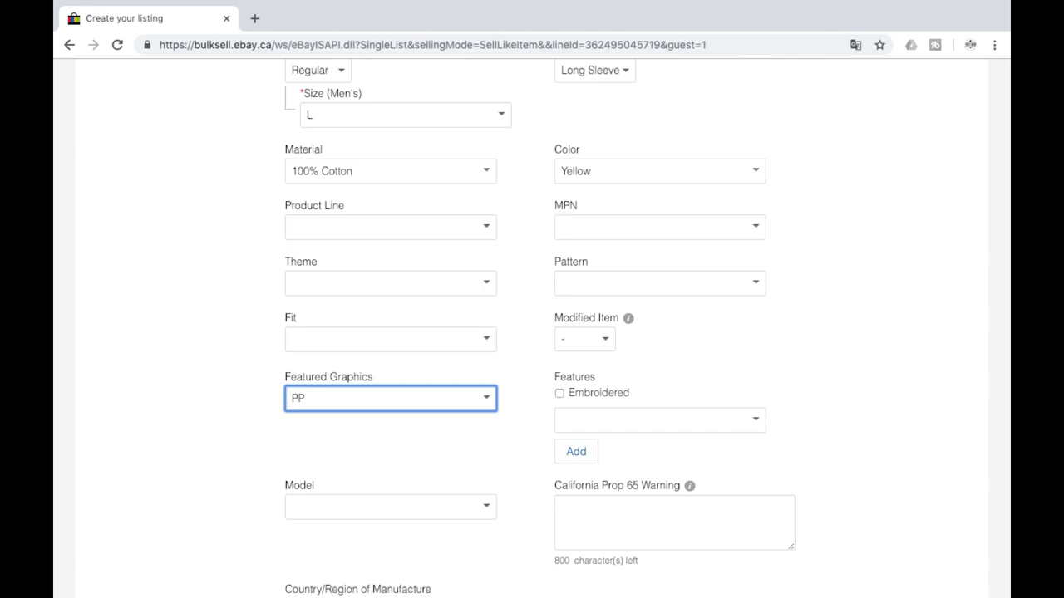
pyautogui.click(169, 345)
# Set the Pattern item specific to Plaids & Checks.
pyautogui.scroll(8, 170, 345)
pyautogui.scroll(6, 170, 348)
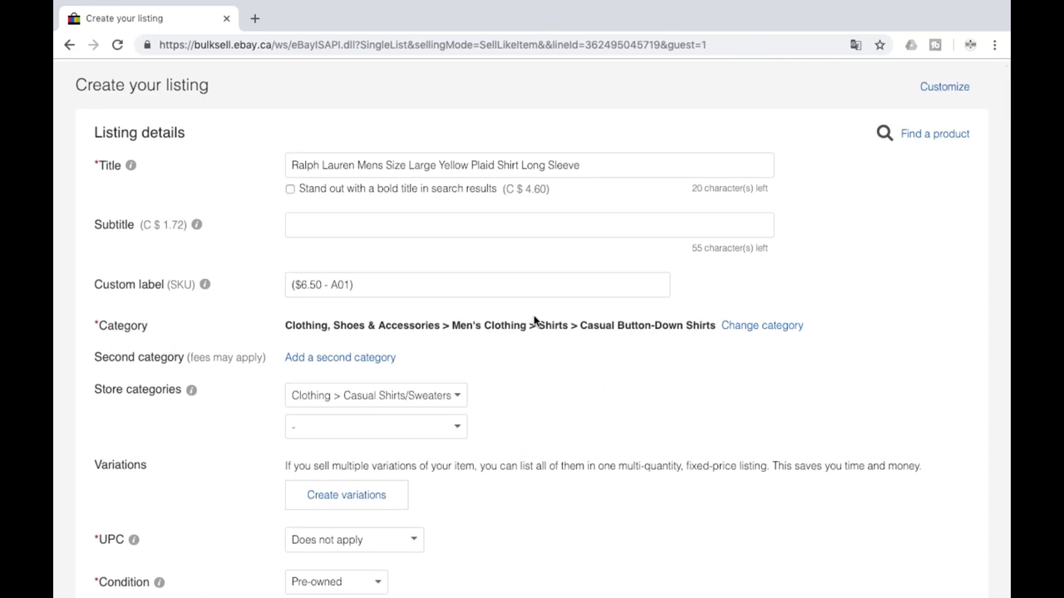
pyautogui.scroll(-5, 499, 373)
pyautogui.scroll(-6, 493, 354)
pyautogui.scroll(-4, 493, 348)
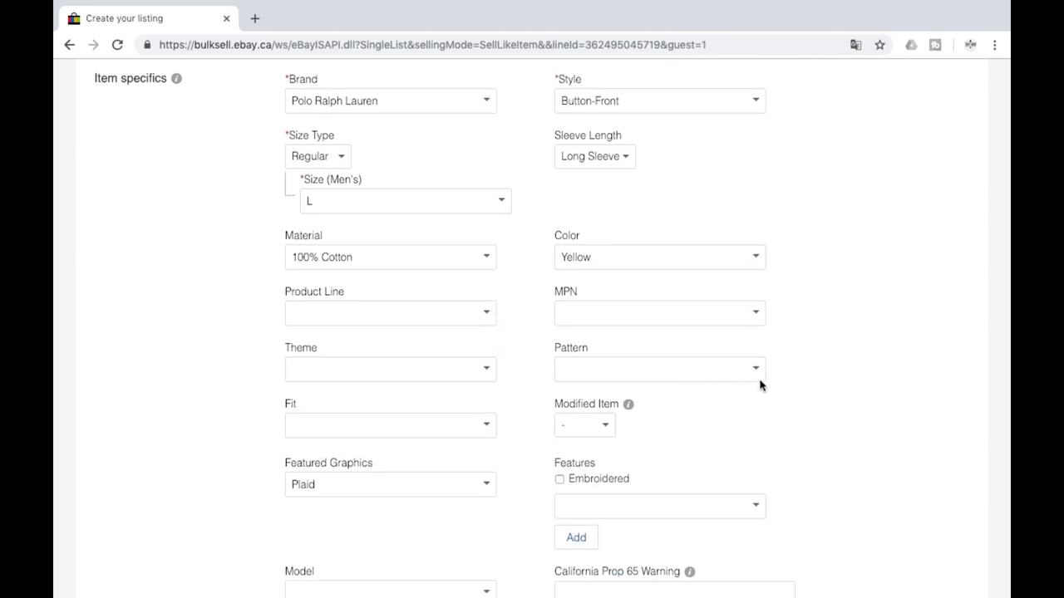
pyautogui.click(754, 368)
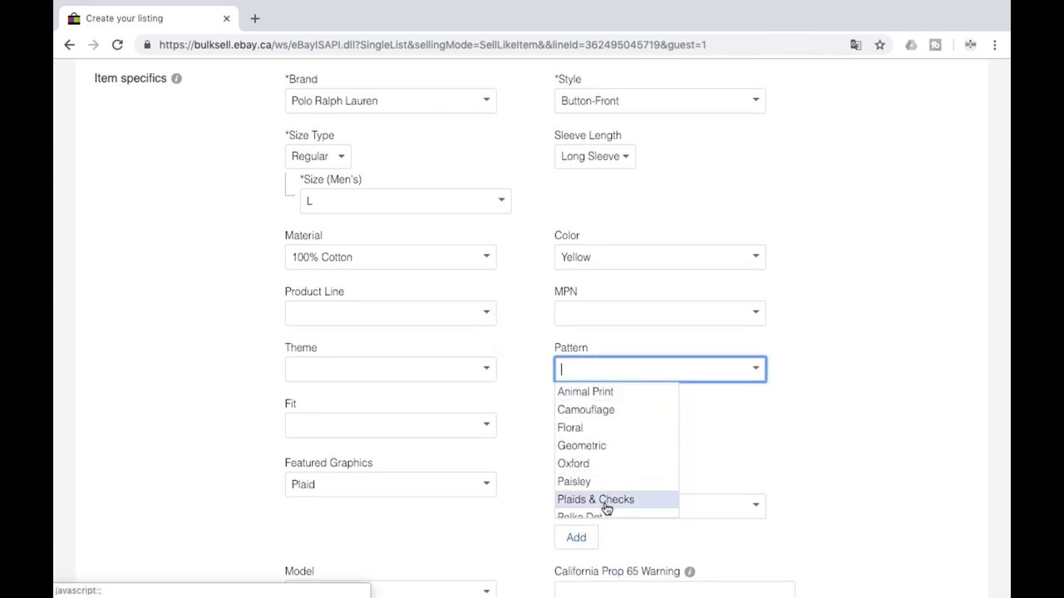
pyautogui.click(604, 501)
pyautogui.click(166, 443)
pyautogui.scroll(-2, 166, 442)
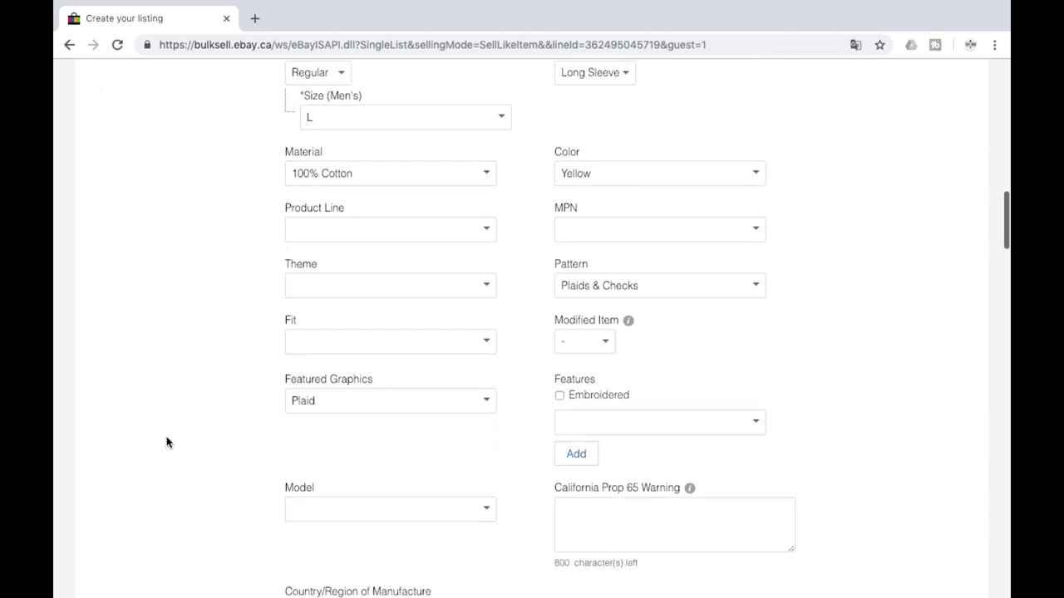
pyautogui.scroll(-1, 278, 490)
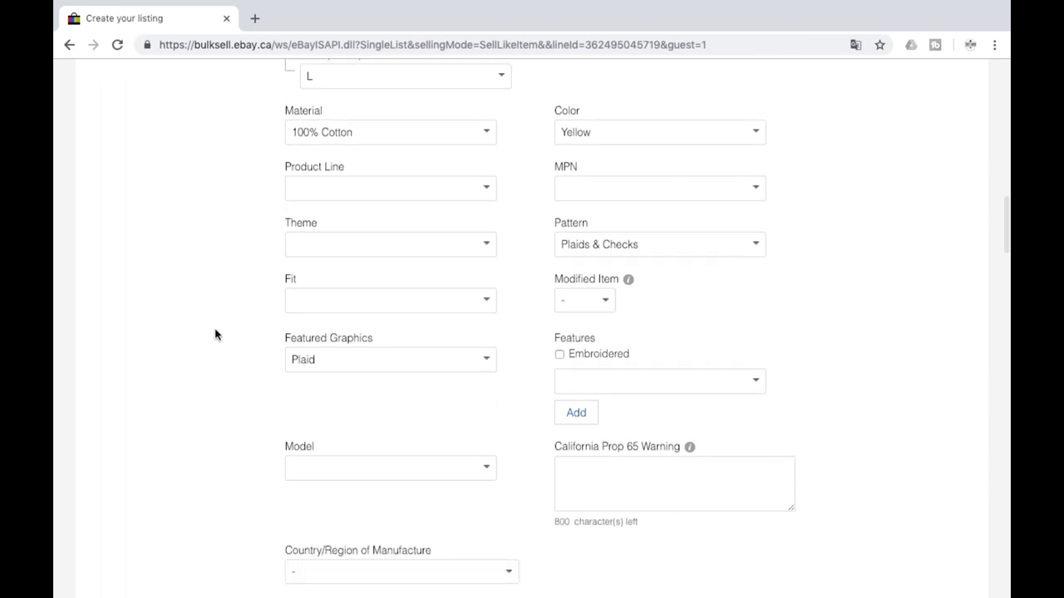
pyautogui.scroll(-5, 214, 321)
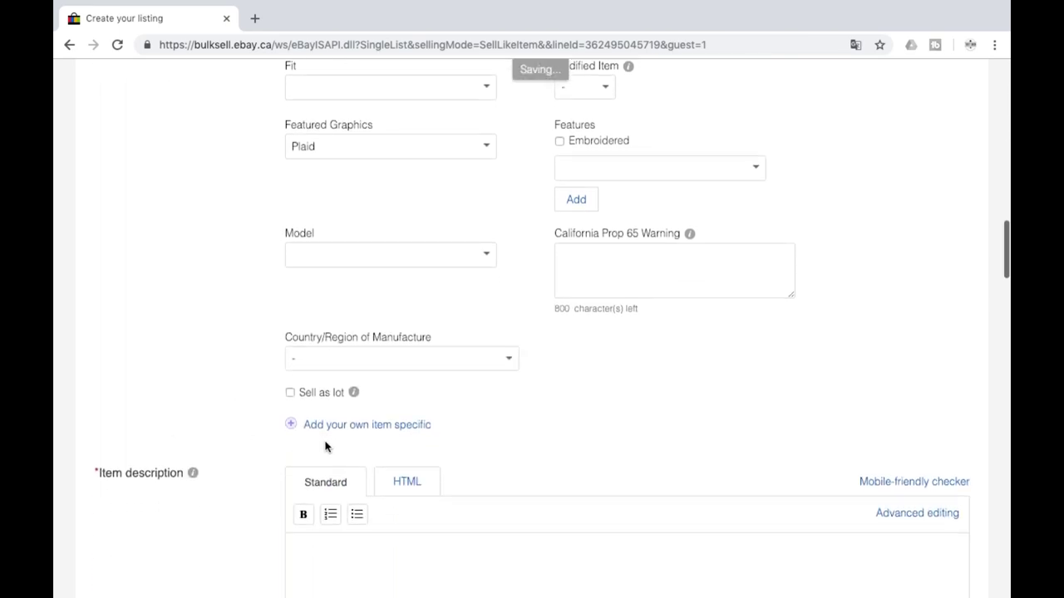
# Add a custom item specific named Chest with value 24.
pyautogui.click(348, 425)
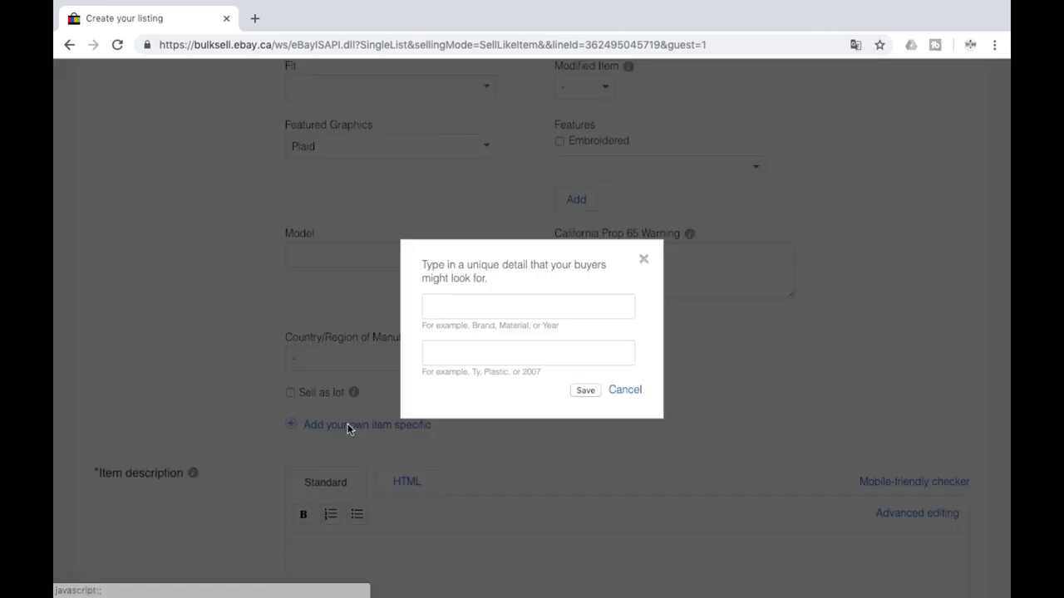
pyautogui.click(447, 313)
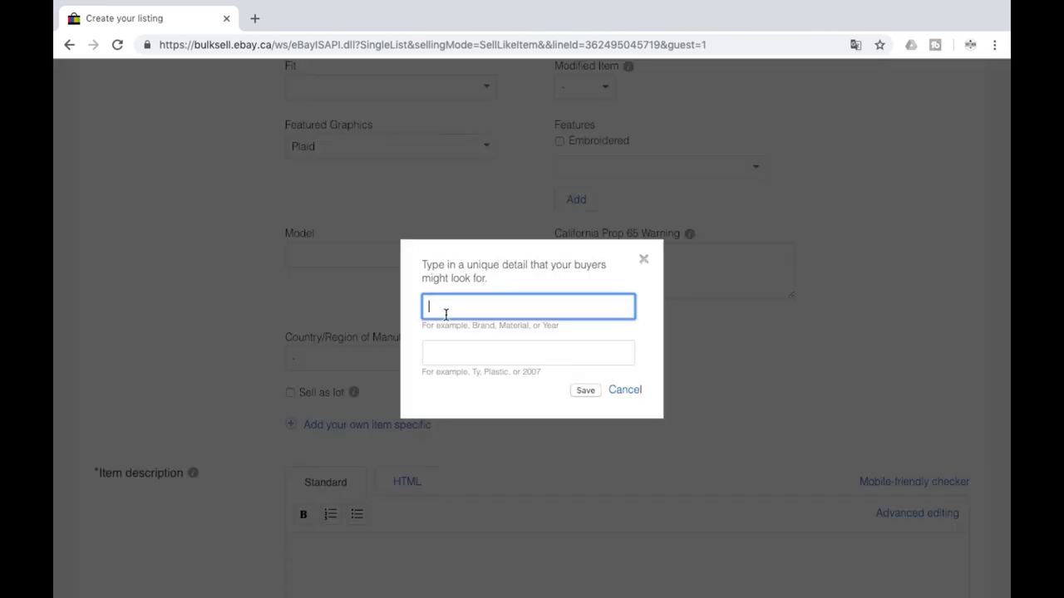
pyautogui.write('Checst')
pyautogui.press('BackSpace')
pyautogui.press('BackSpace')
pyautogui.press('BackSpace')
pyautogui.write('st')
pyautogui.click(528, 352)
pyautogui.write('24')
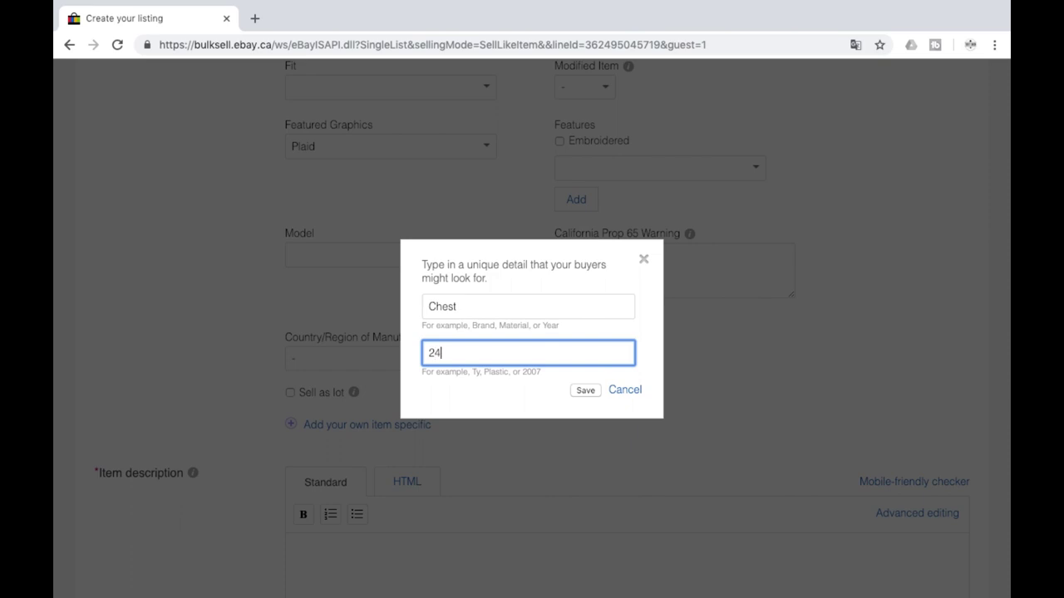
pyautogui.click(585, 390)
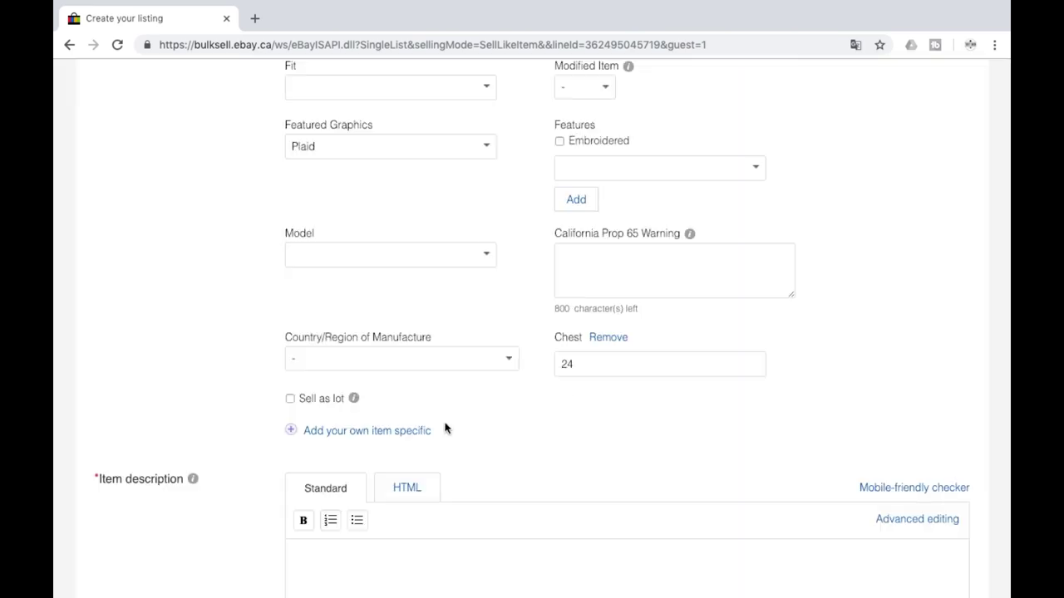
# Add a custom item specific named Length with value 30.
pyautogui.click(332, 432)
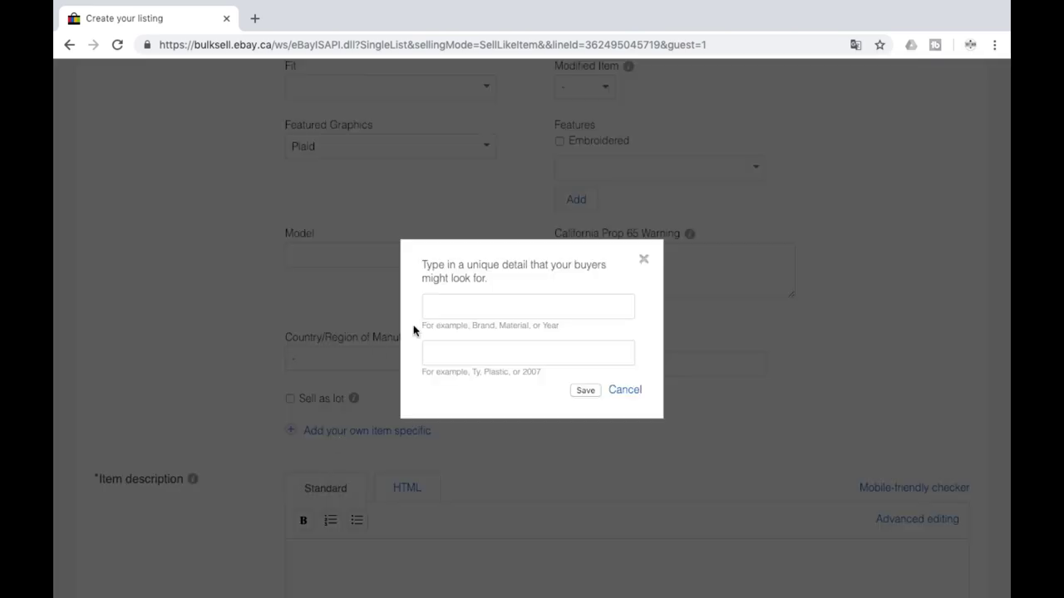
pyautogui.click(445, 309)
pyautogui.write('LEN')
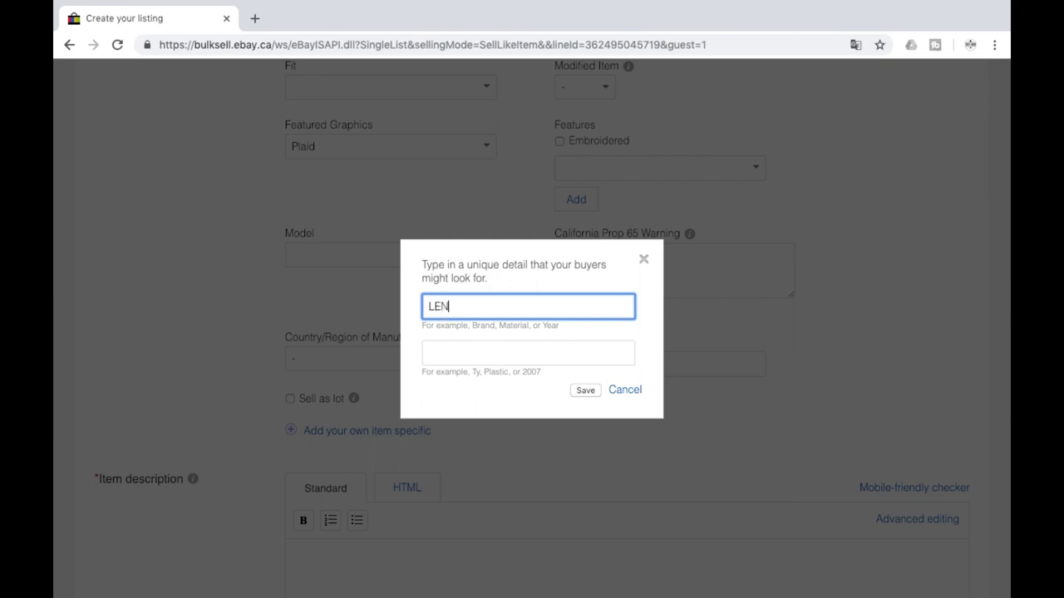
pyautogui.press('BackSpace')
pyautogui.press('BackSpace')
pyautogui.write('E')
pyautogui.press('BackSpace')
pyautogui.write('ent')
pyautogui.write('gth')
pyautogui.press('Tab')
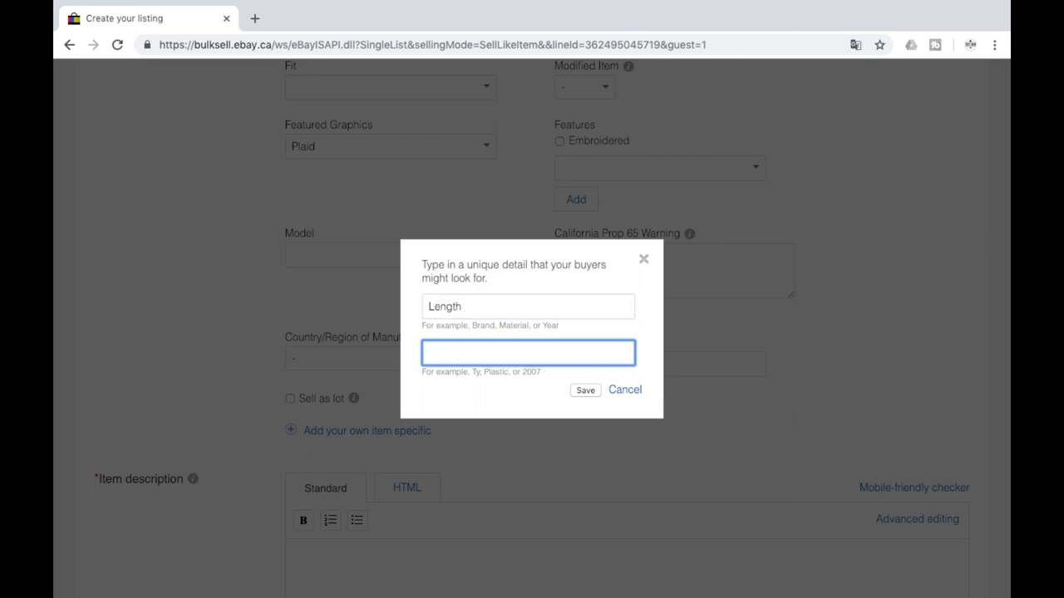
pyautogui.write('30')
pyautogui.click(586, 390)
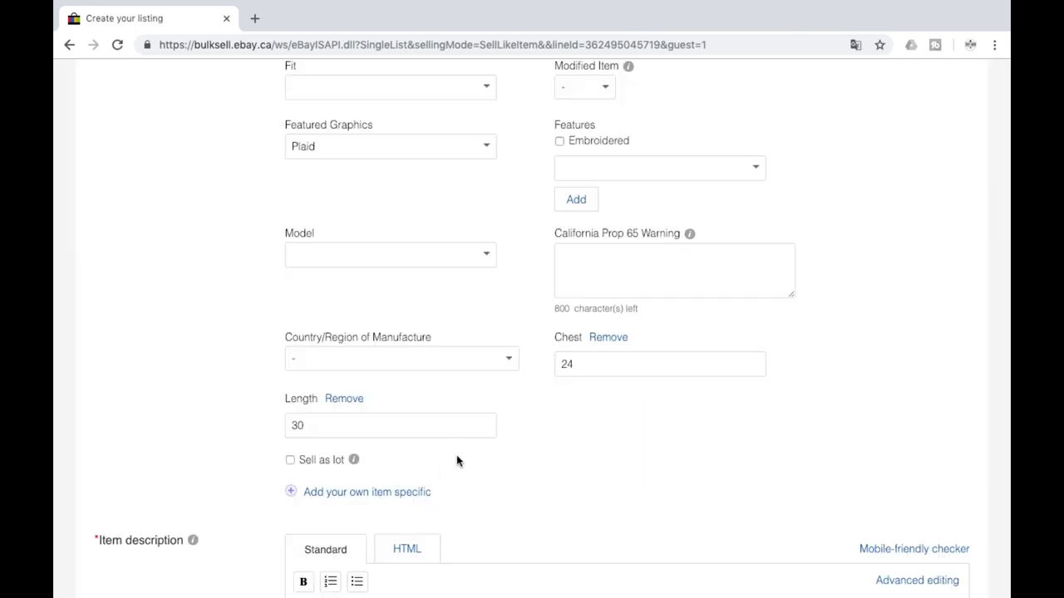
# Add a Tag Size item specific and set its value to L.
pyautogui.click(374, 492)
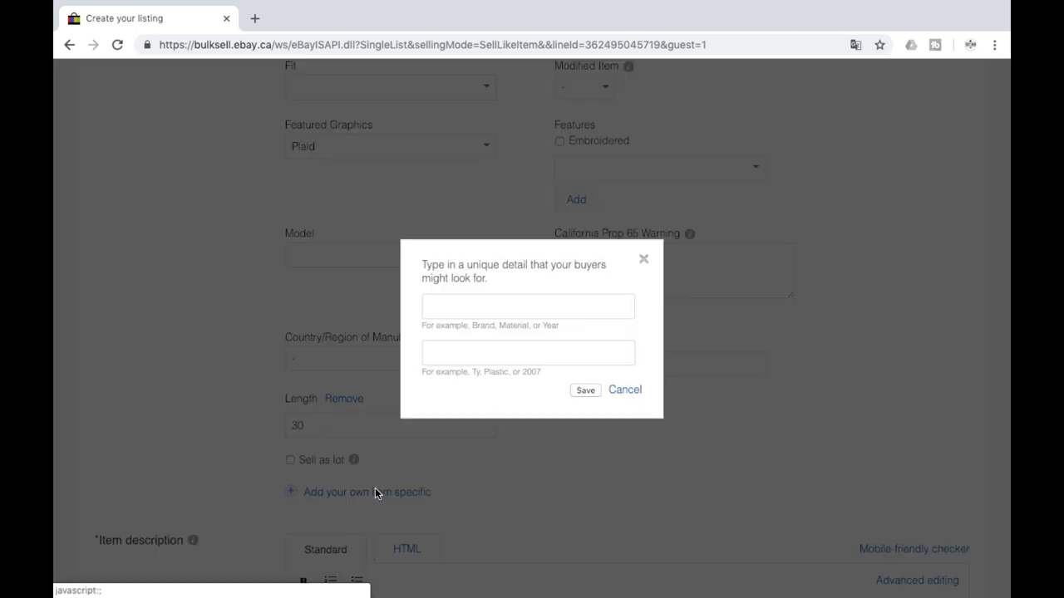
pyautogui.click(450, 301)
pyautogui.write('Tag Size')
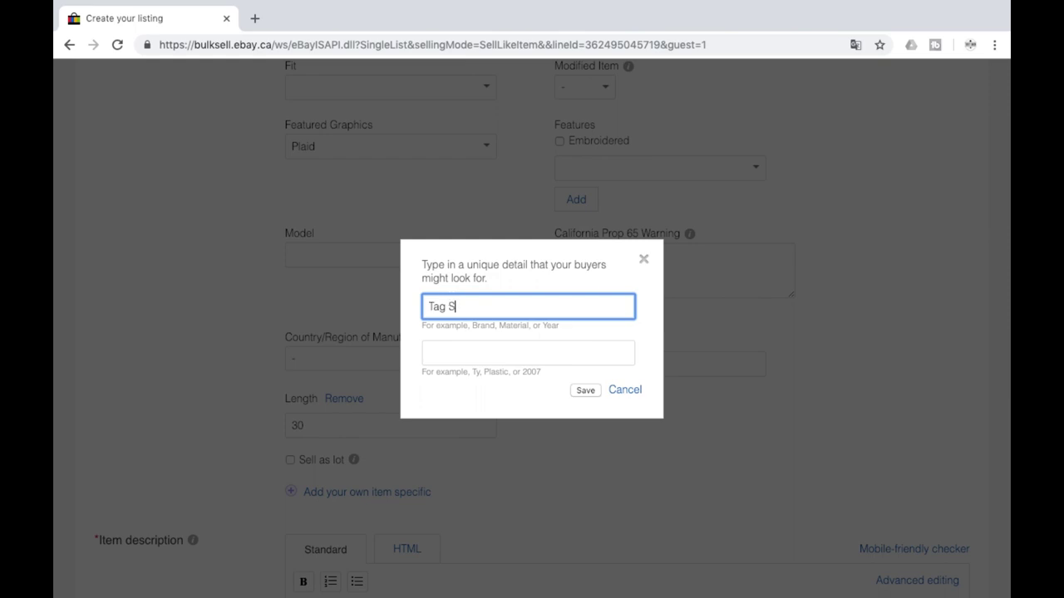
pyautogui.click(585, 390)
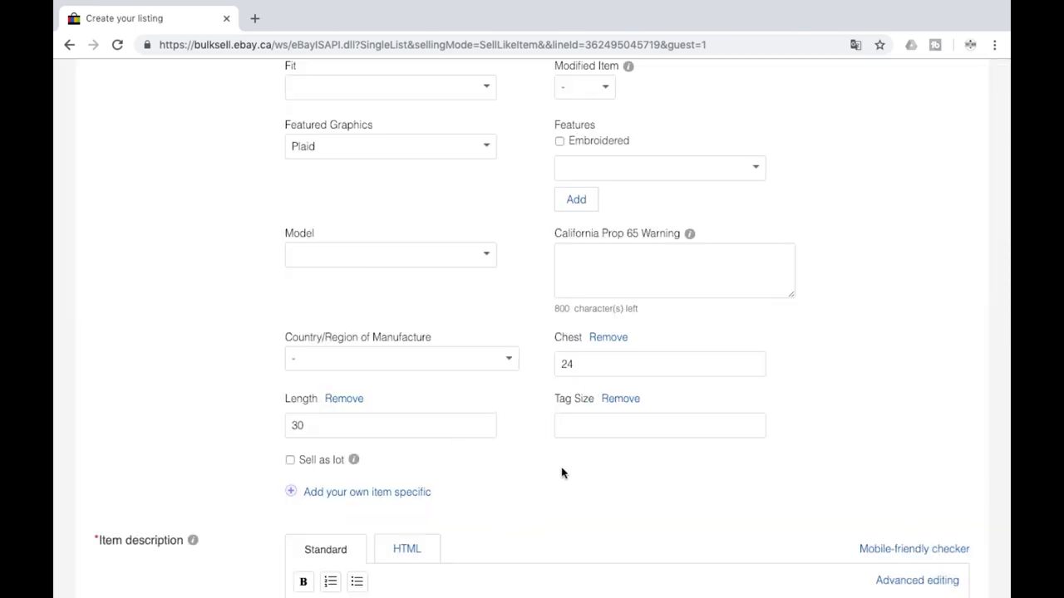
pyautogui.click(592, 429)
pyautogui.write('L')
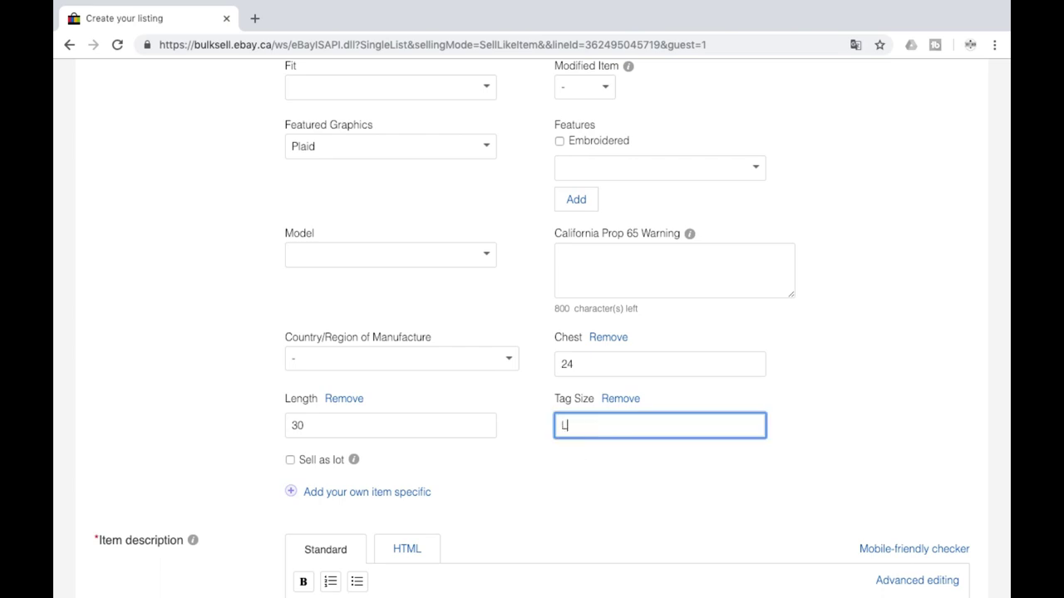
pyautogui.scroll(-3, 553, 332)
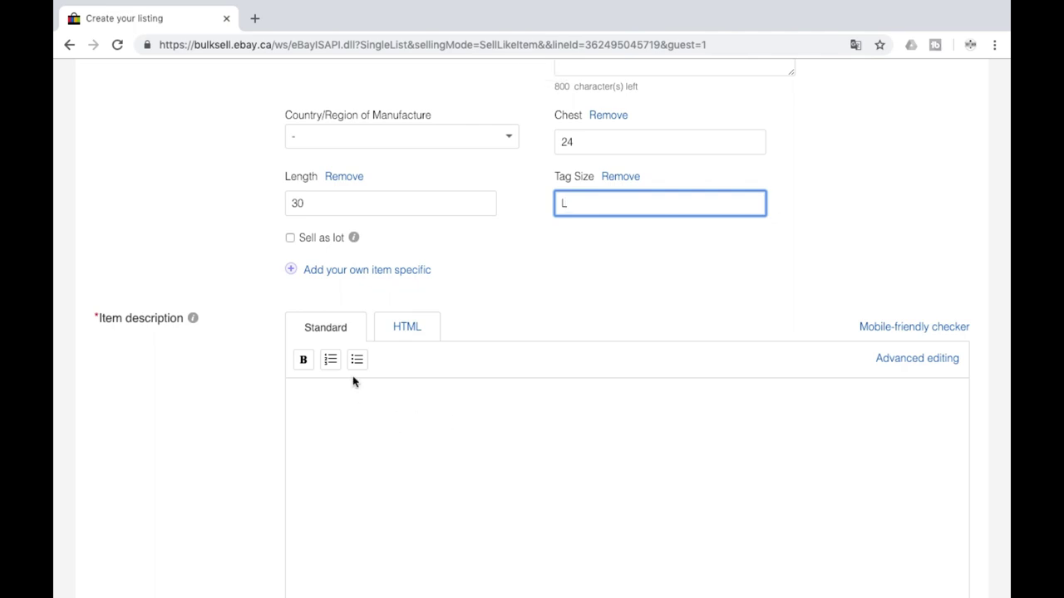
# Enter 36.88 as the Buy It Now price under Selling details.
pyautogui.scroll(-1, 356, 344)
pyautogui.scroll(-10, 193, 429)
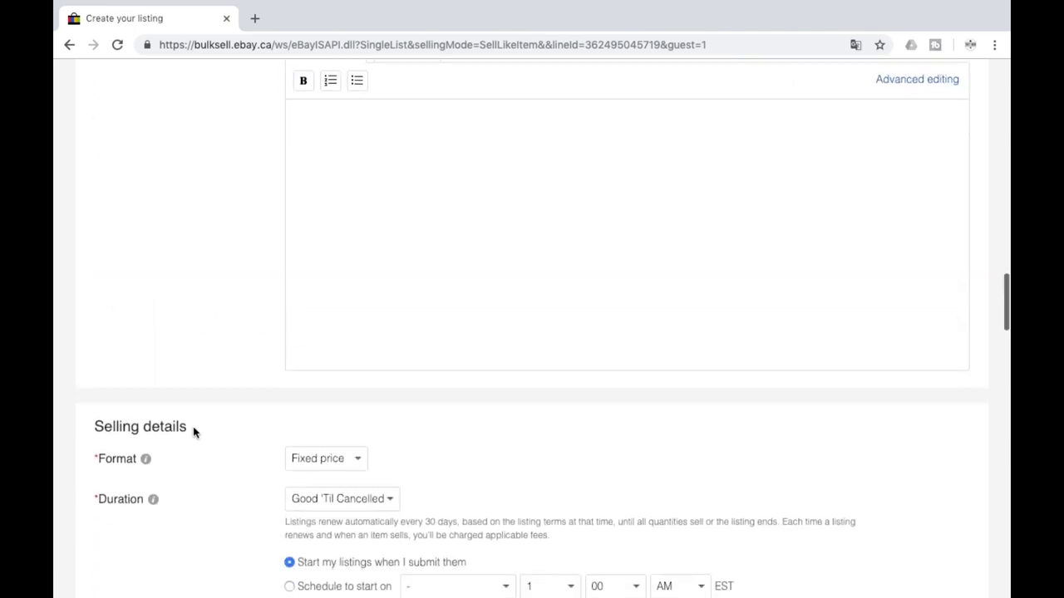
pyautogui.click(330, 518)
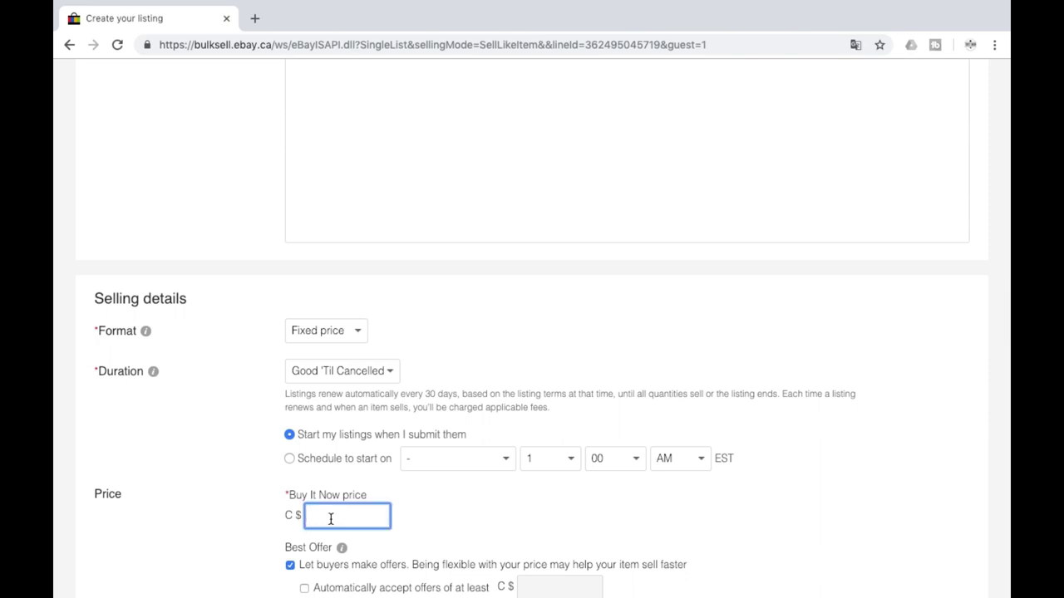
pyautogui.write('36.88')
pyautogui.scroll(-3, 185, 496)
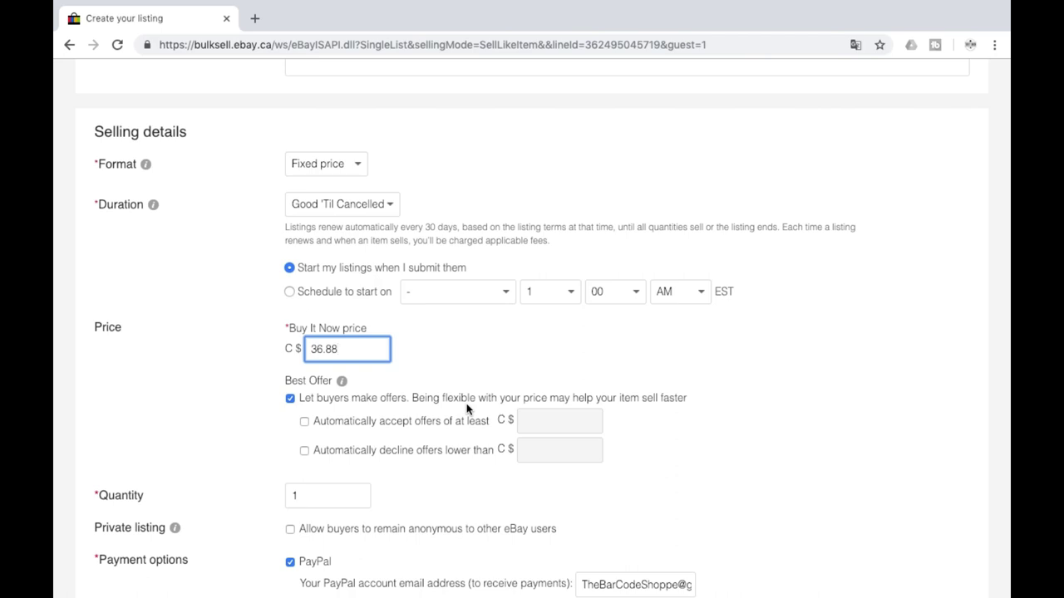
pyautogui.scroll(-3, 467, 407)
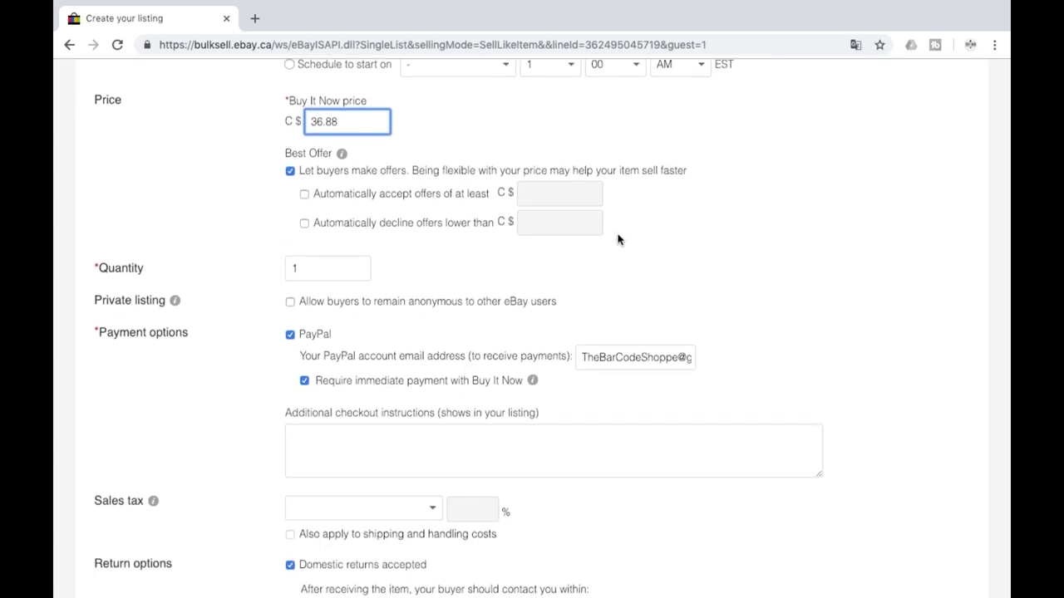
pyautogui.scroll(4, 618, 240)
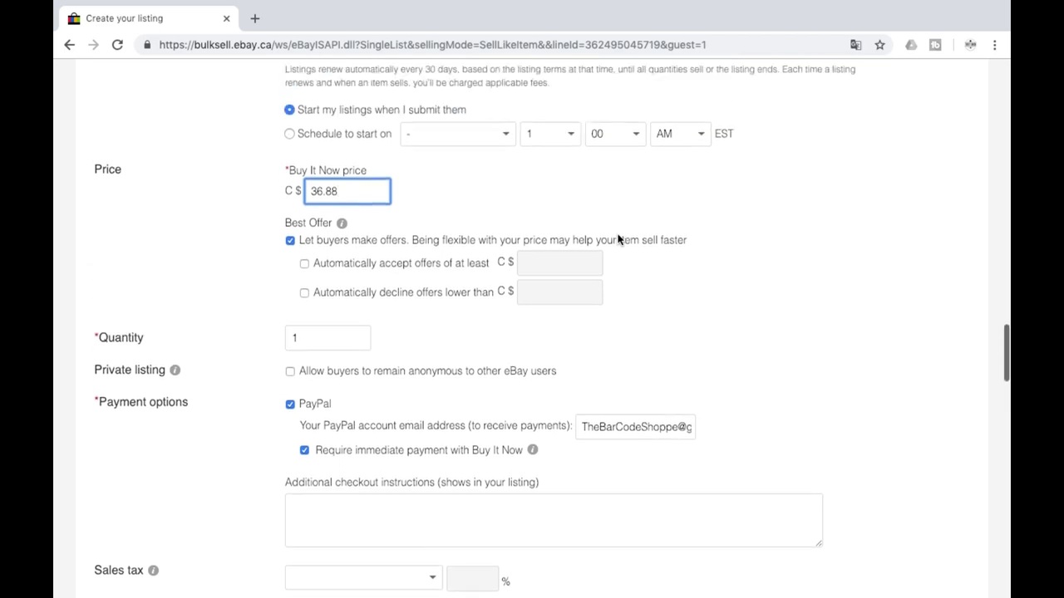
pyautogui.scroll(-3, 423, 419)
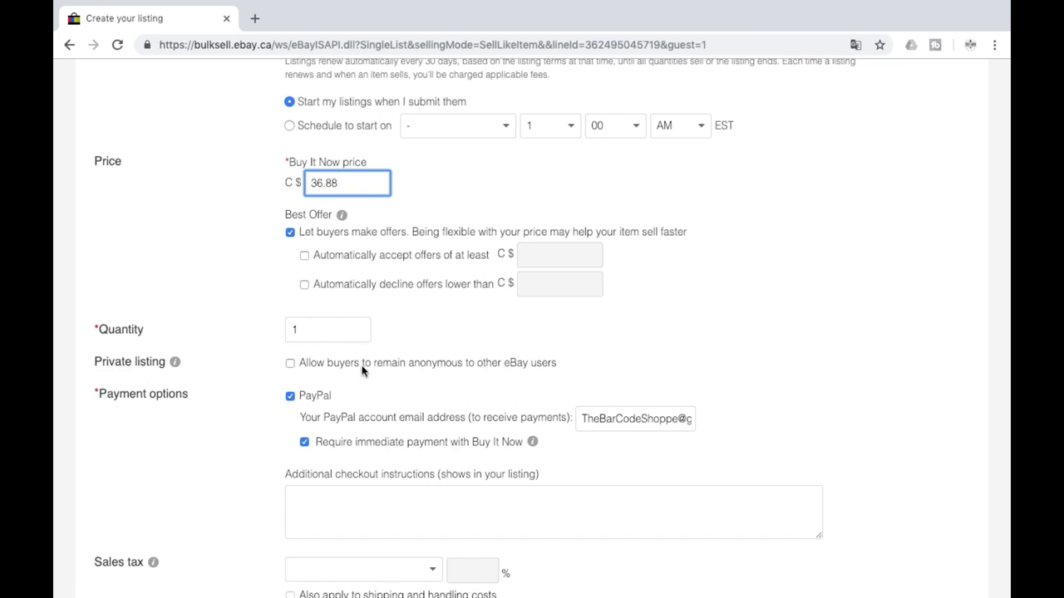
pyautogui.scroll(-1, 190, 463)
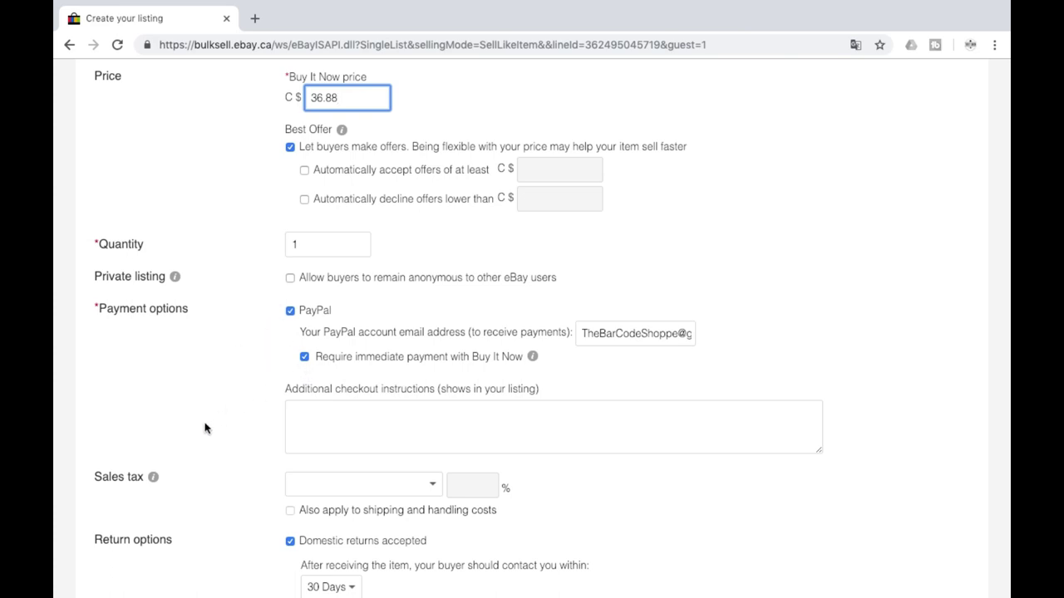
pyautogui.scroll(-3, 202, 430)
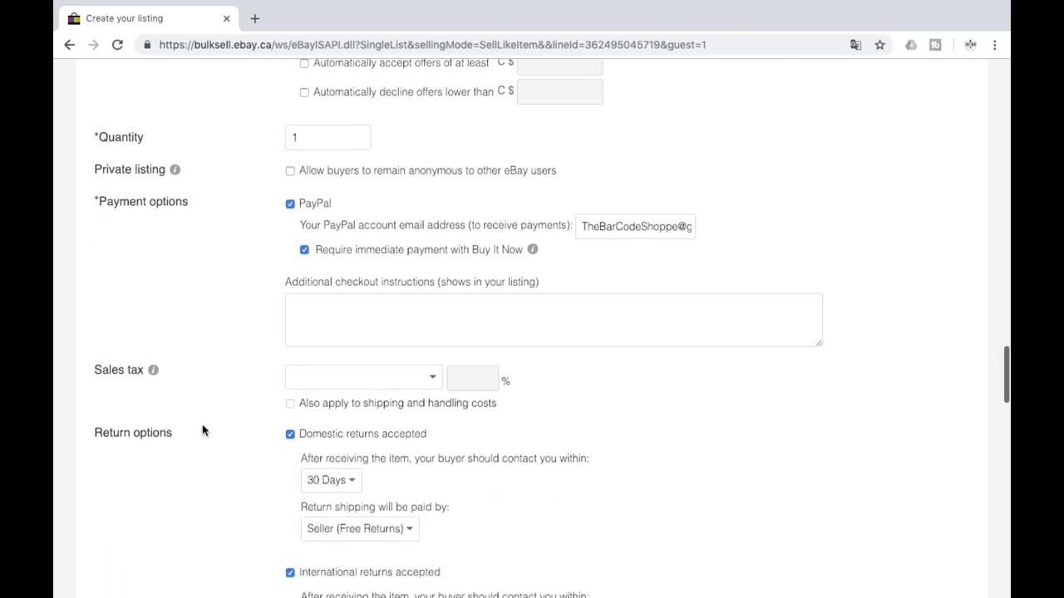
pyautogui.scroll(-1, 202, 429)
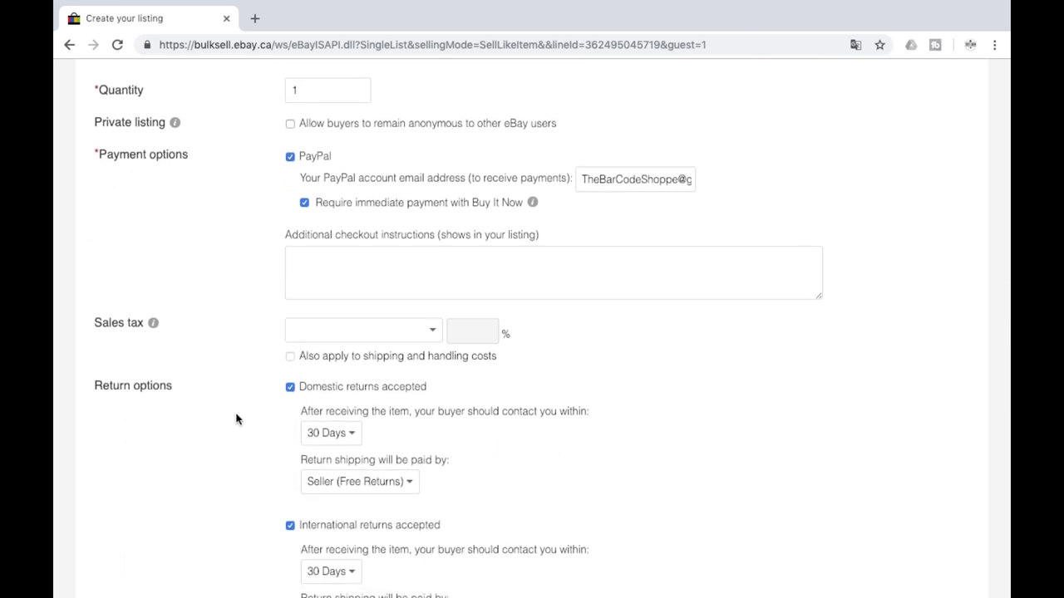
pyautogui.scroll(-1, 190, 451)
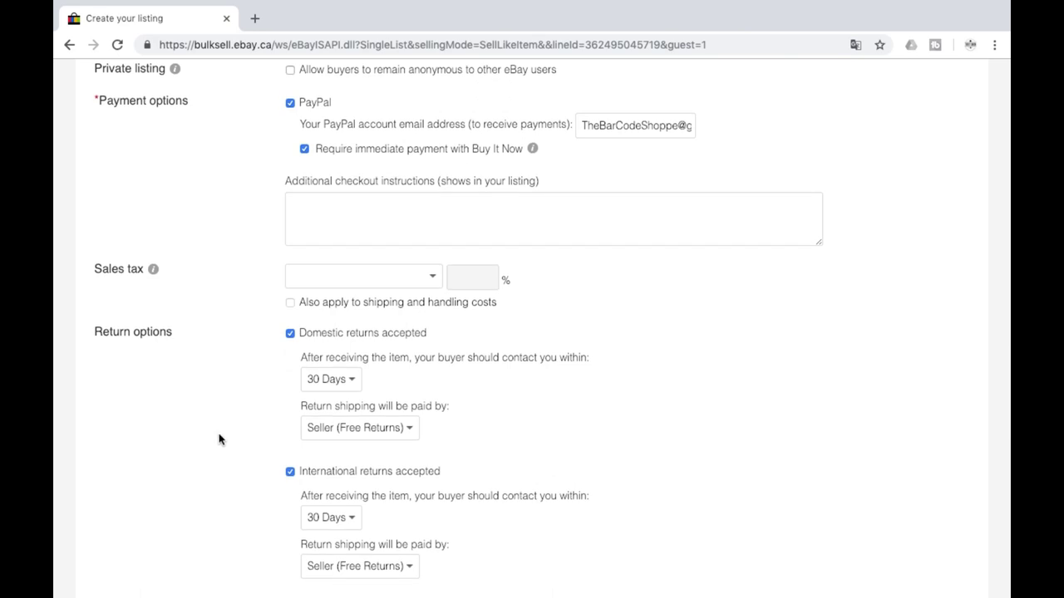
pyautogui.scroll(-3, 219, 440)
pyautogui.scroll(1, 220, 440)
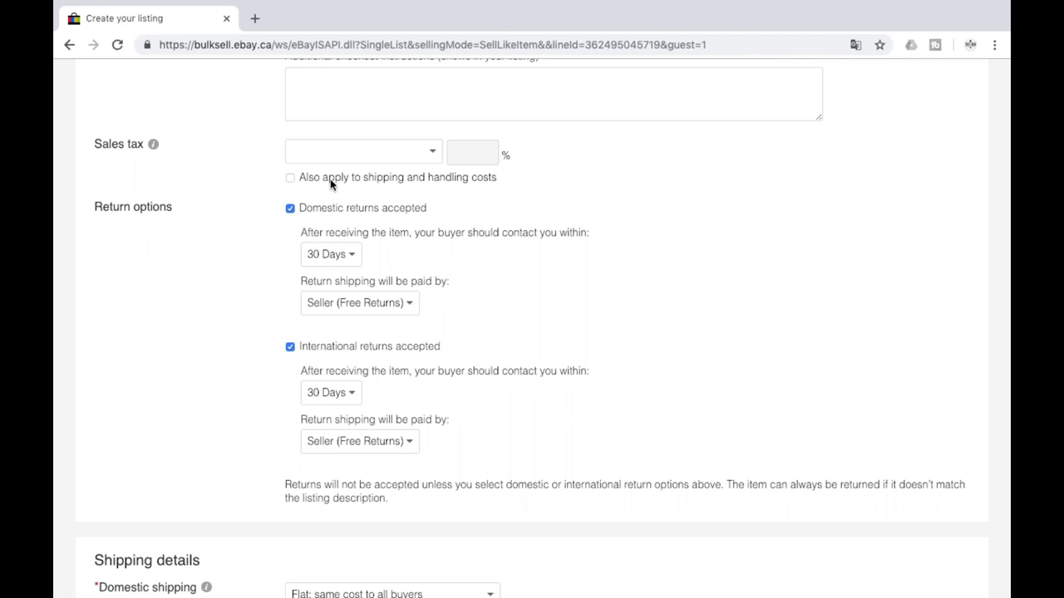
pyautogui.scroll(-4, 240, 349)
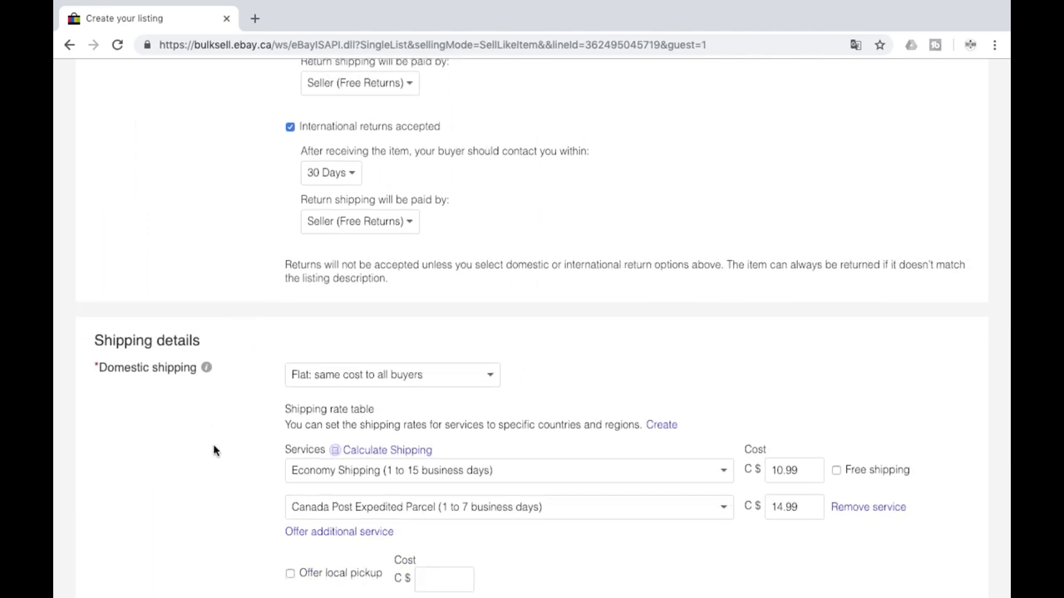
pyautogui.scroll(-1, 214, 450)
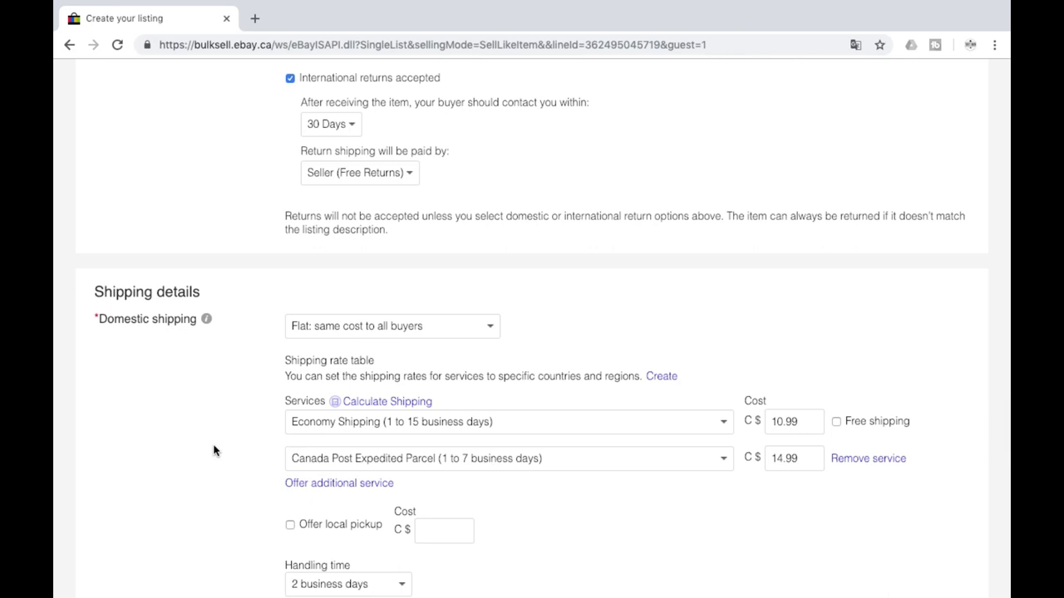
pyautogui.scroll(-1, 241, 388)
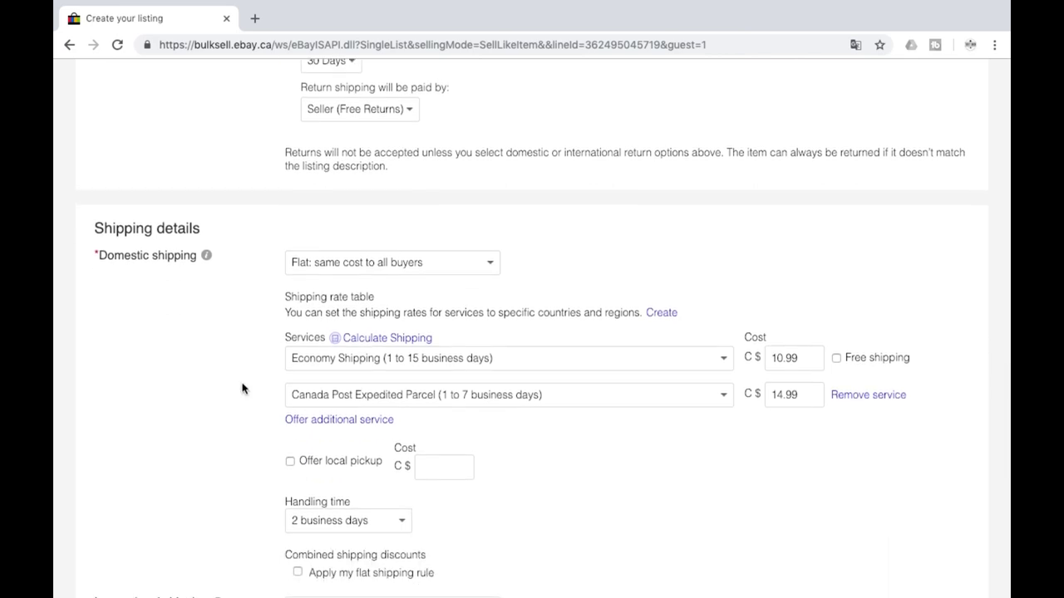
pyautogui.scroll(5, 242, 389)
pyautogui.scroll(-5, 242, 388)
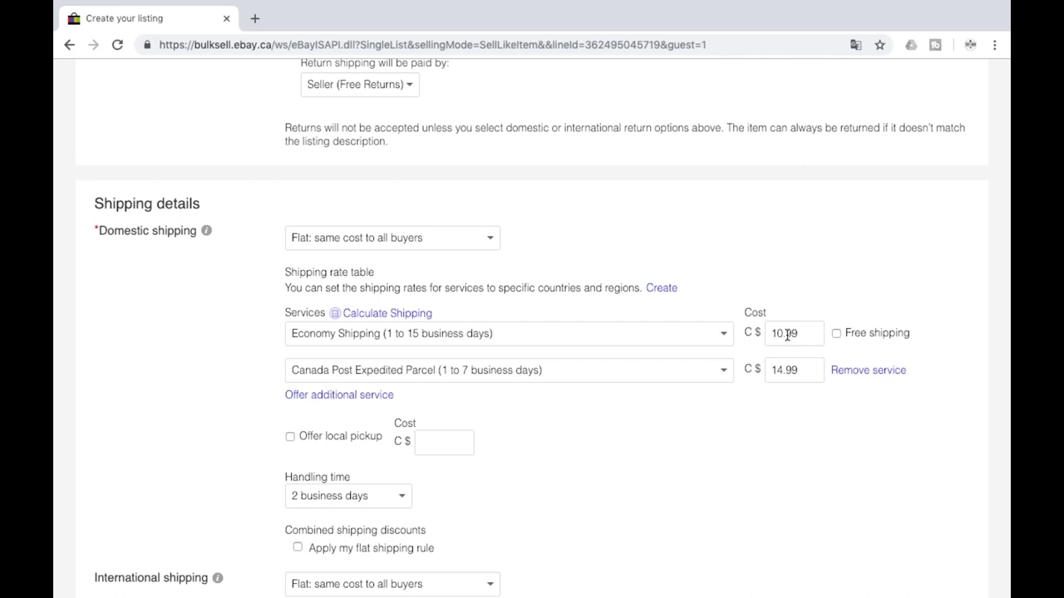
# Change the Canada Post Expedited Parcel cost to 12.99.
pyautogui.click(782, 370)
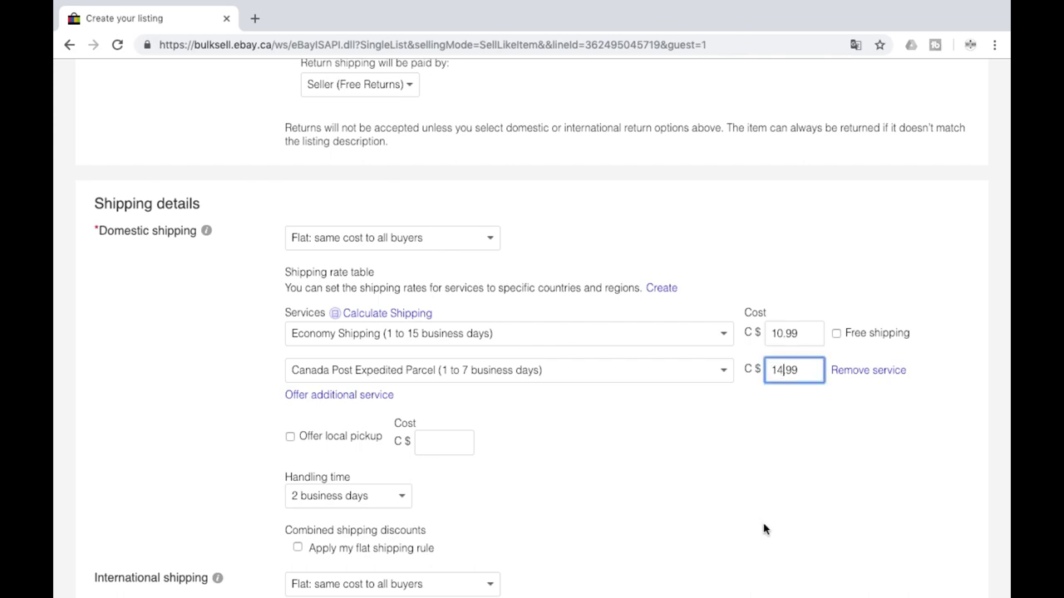
pyautogui.press('BackSpace')
pyautogui.write('2')
# Offer local pickup and apply the flat shipping rule to domestic shipping.
pyautogui.click(290, 436)
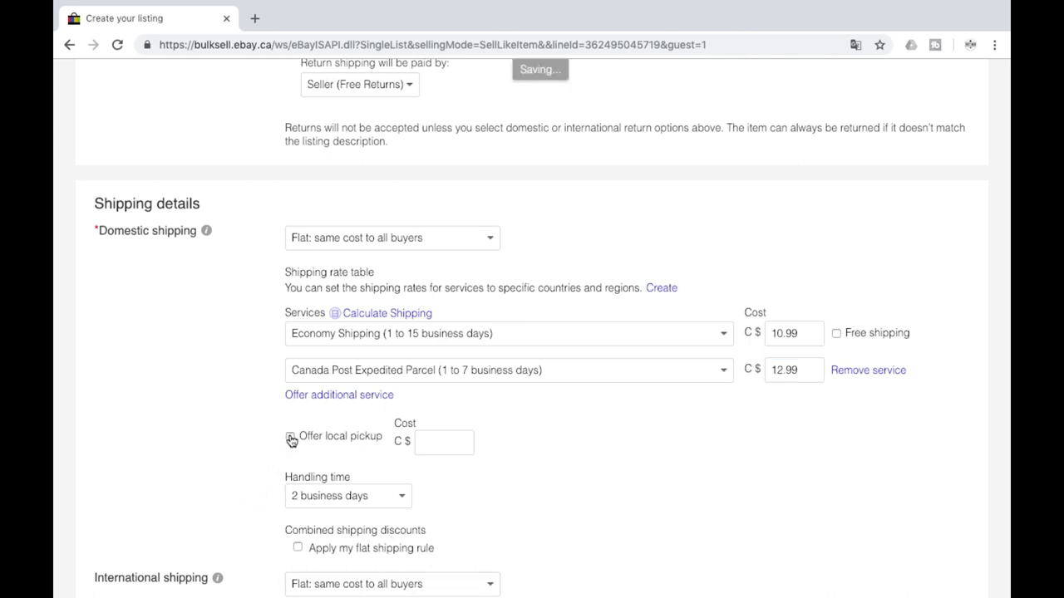
pyautogui.scroll(-3, 221, 494)
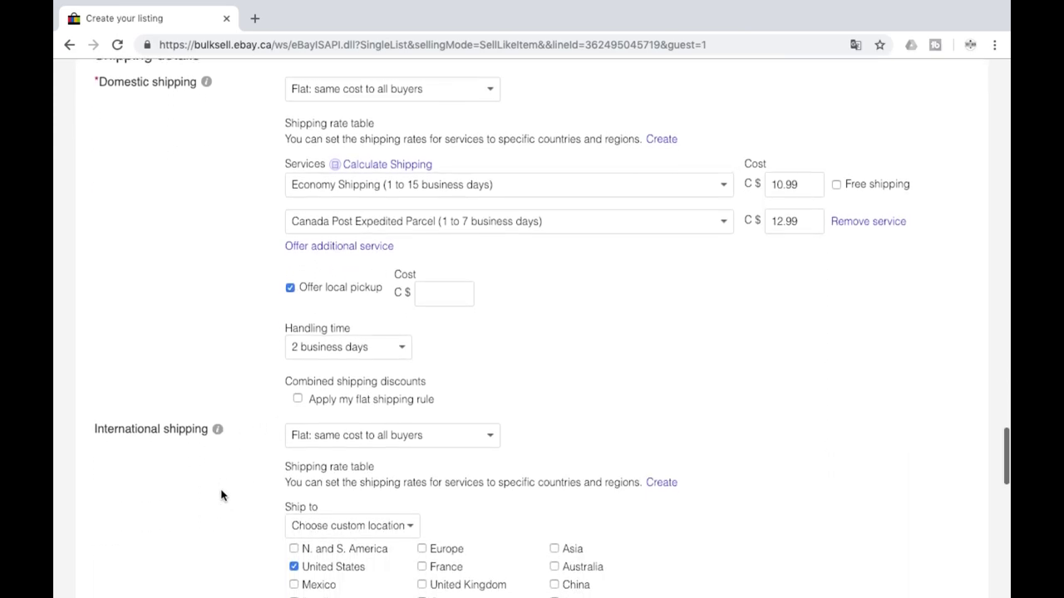
pyautogui.click(298, 398)
pyautogui.scroll(-2, 200, 274)
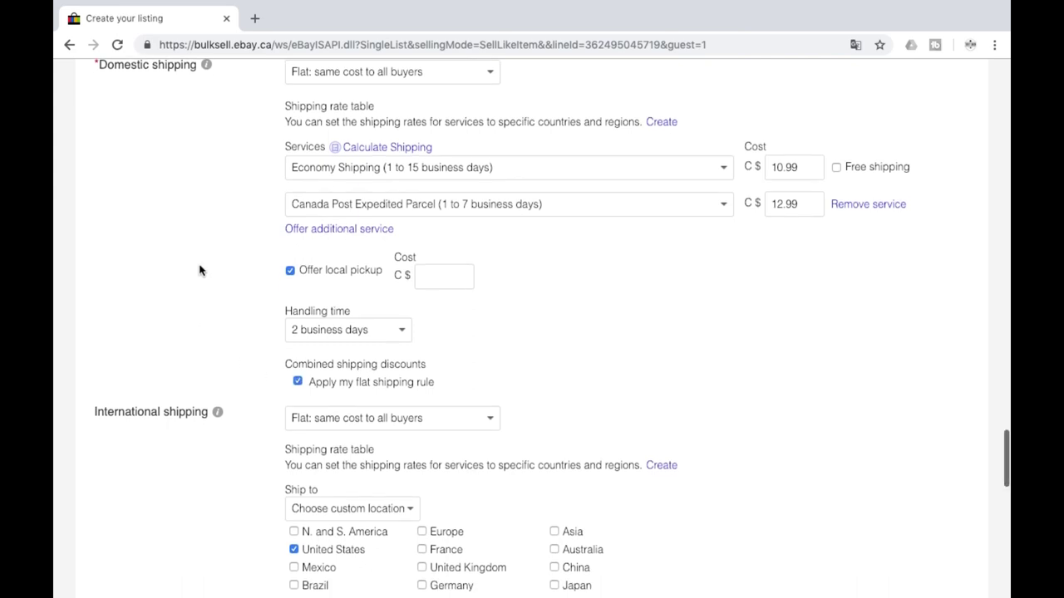
pyautogui.scroll(-2, 200, 270)
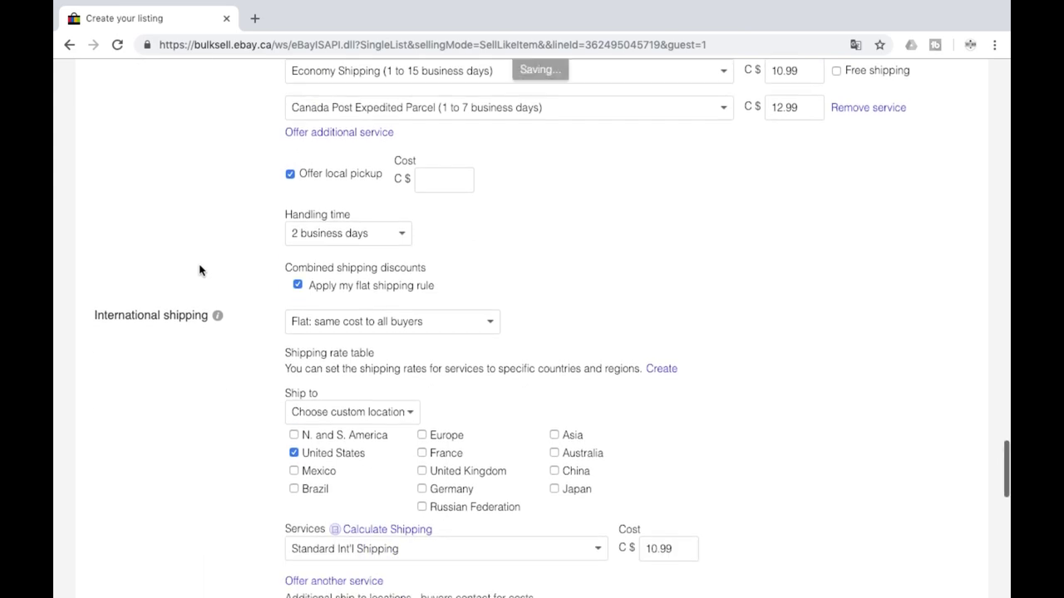
pyautogui.scroll(-1, 199, 270)
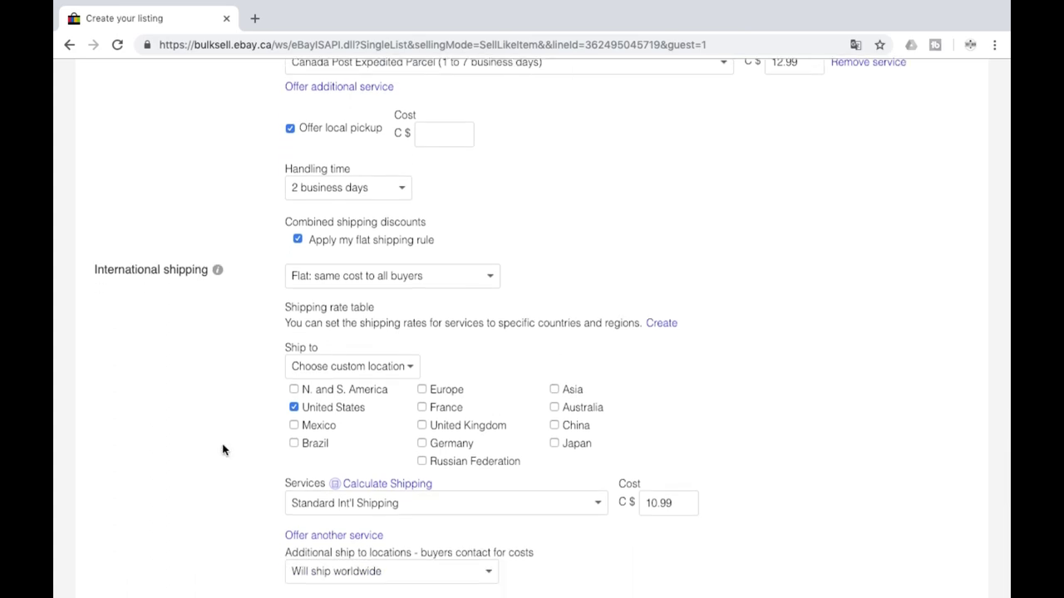
pyautogui.scroll(2, 222, 450)
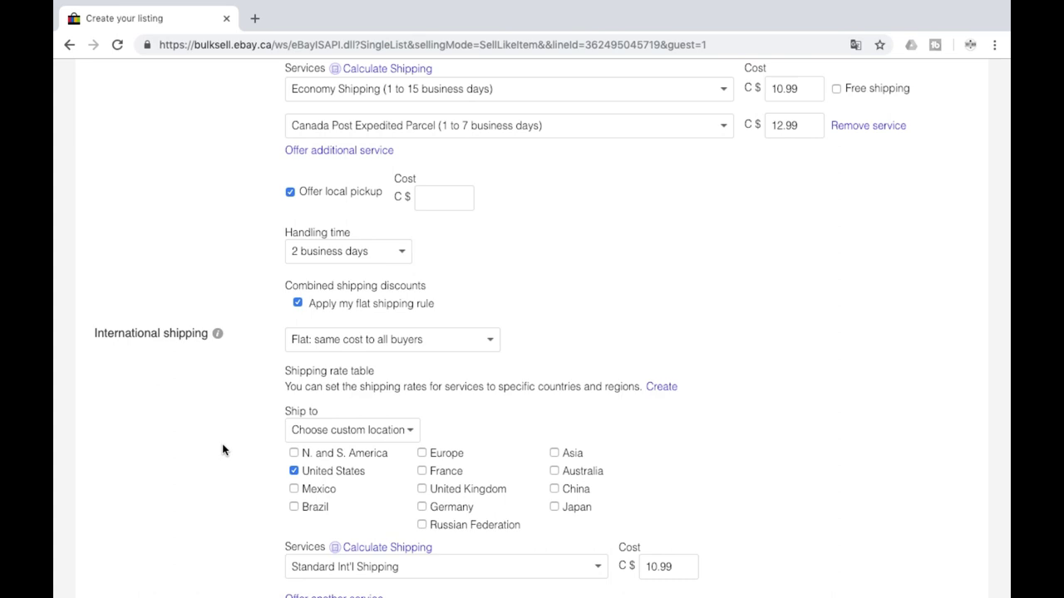
# Enable Apply my flat shipping rule under International shipping's combined shipping discounts.
pyautogui.scroll(-1, 223, 449)
pyautogui.scroll(2, 223, 449)
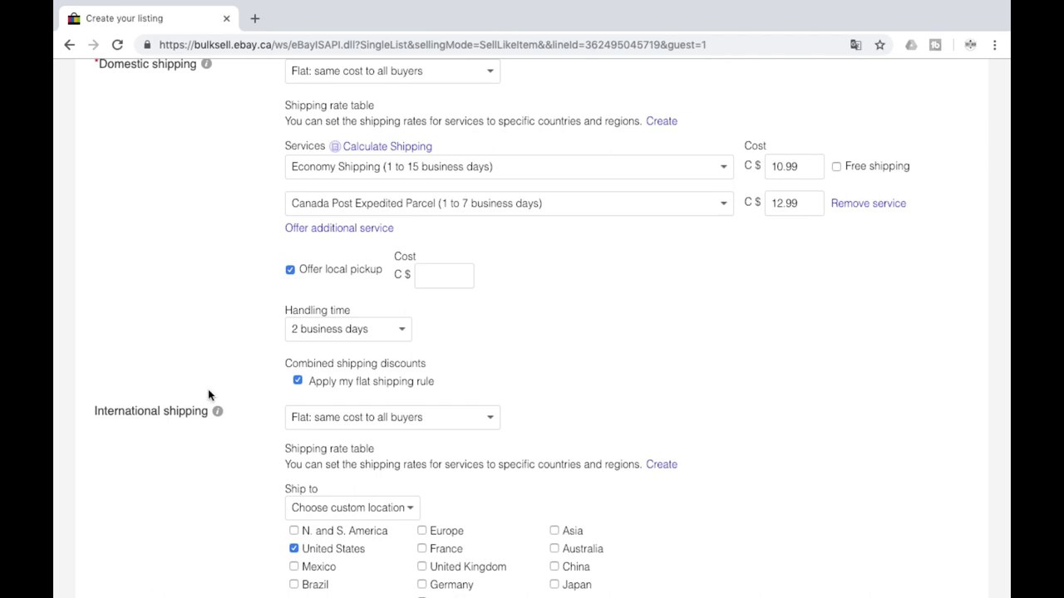
pyautogui.scroll(-1, 207, 353)
pyautogui.scroll(2, 207, 353)
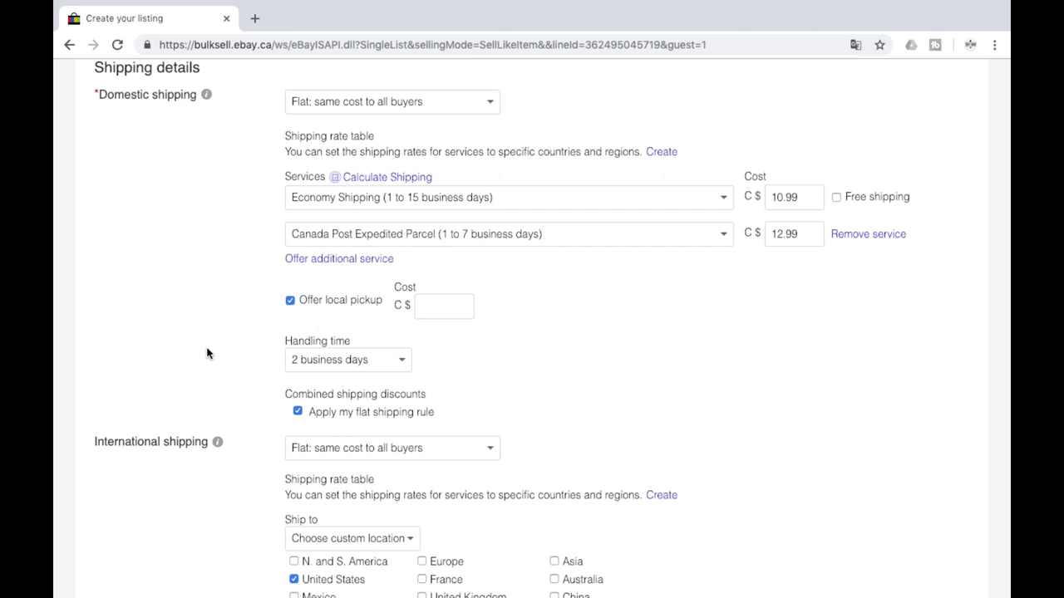
pyautogui.scroll(-1, 207, 353)
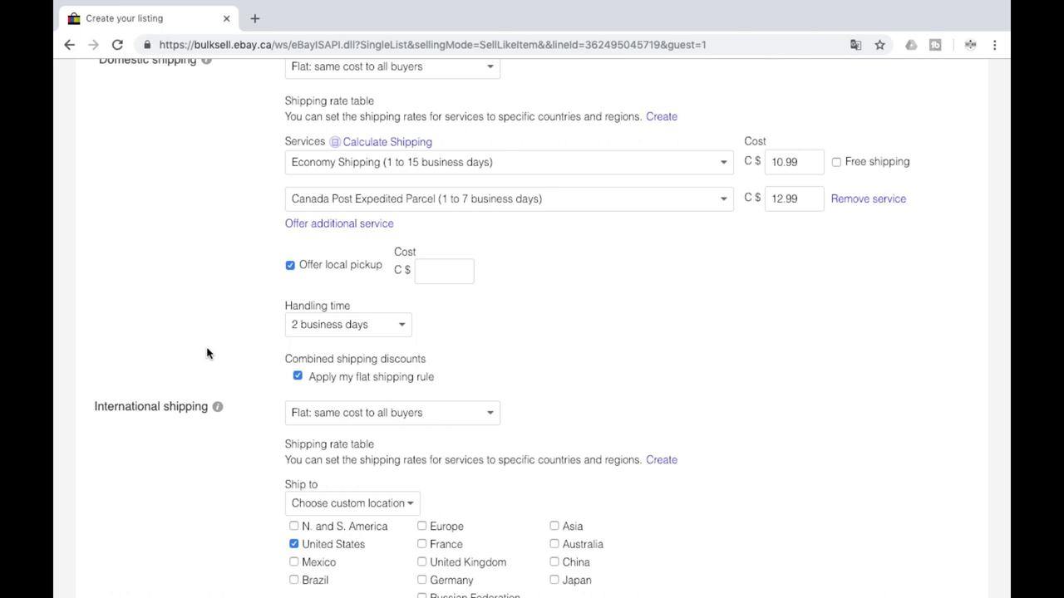
pyautogui.scroll(-5, 207, 354)
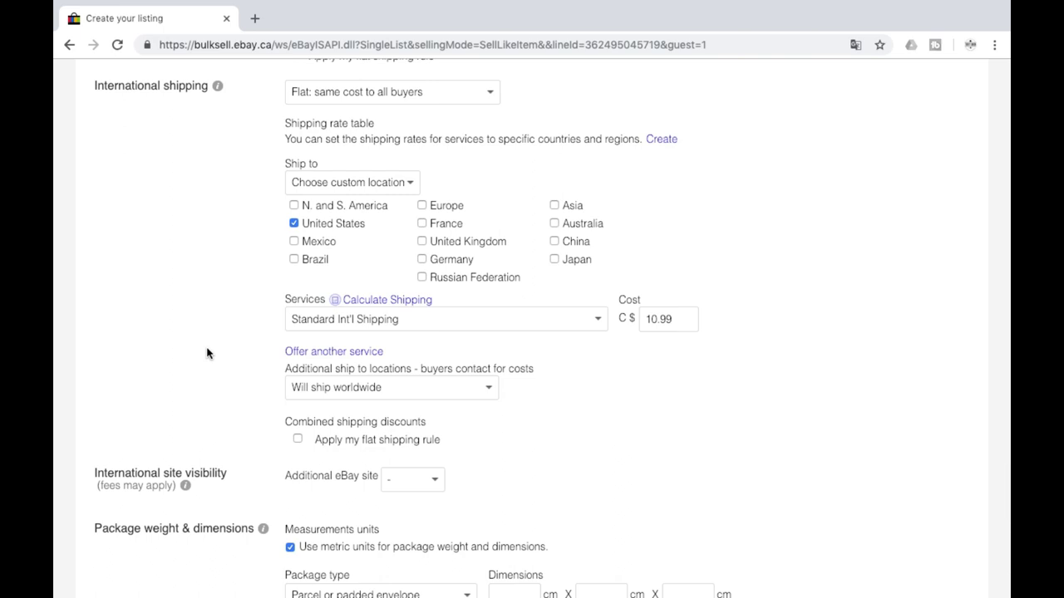
pyautogui.click(297, 442)
pyautogui.scroll(-1, 297, 449)
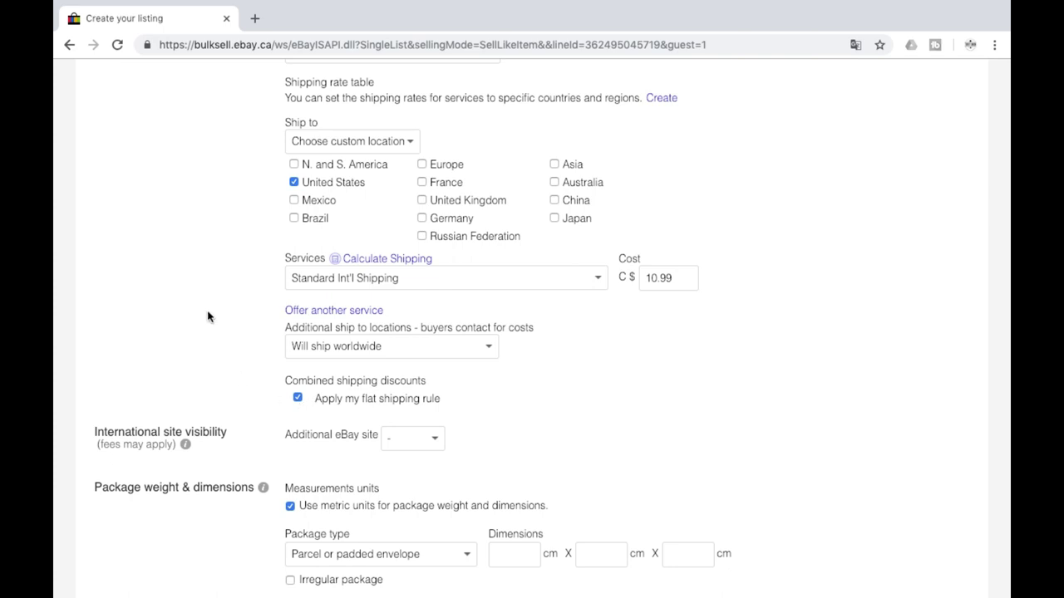
pyautogui.scroll(-2, 208, 316)
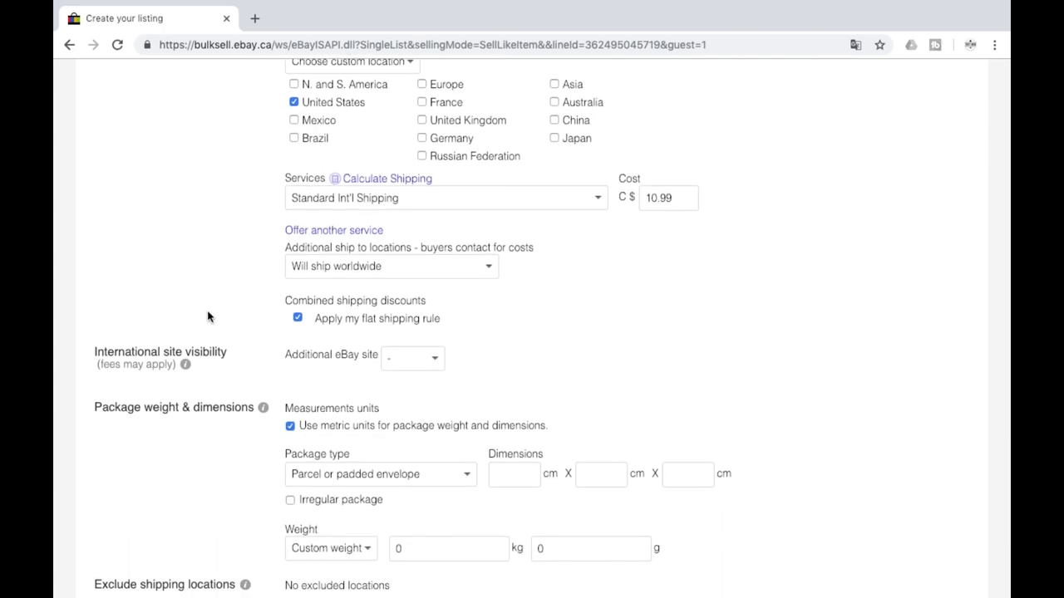
pyautogui.scroll(1, 207, 316)
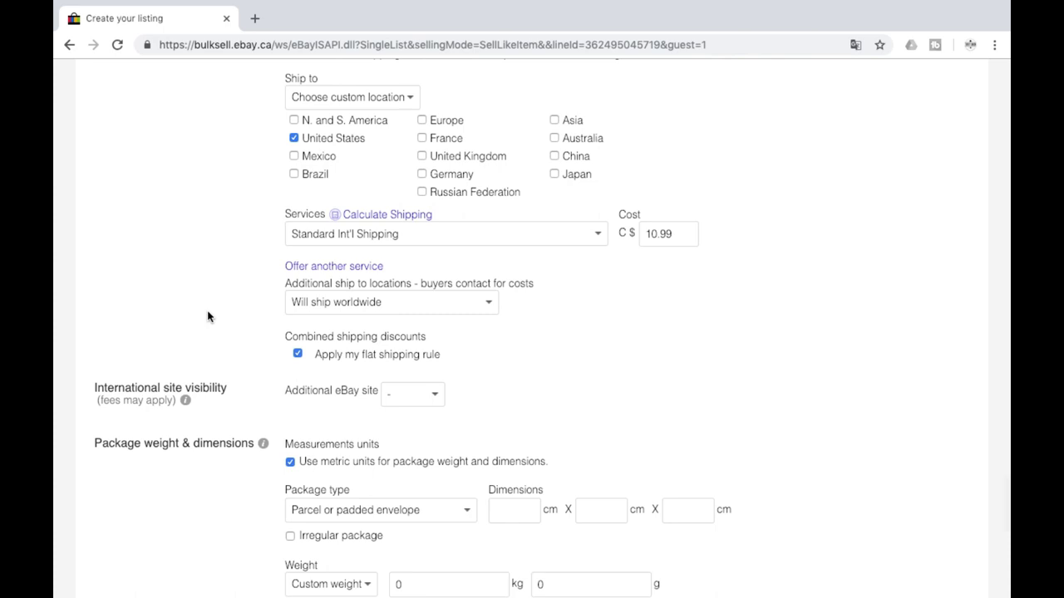
pyautogui.scroll(5, 208, 316)
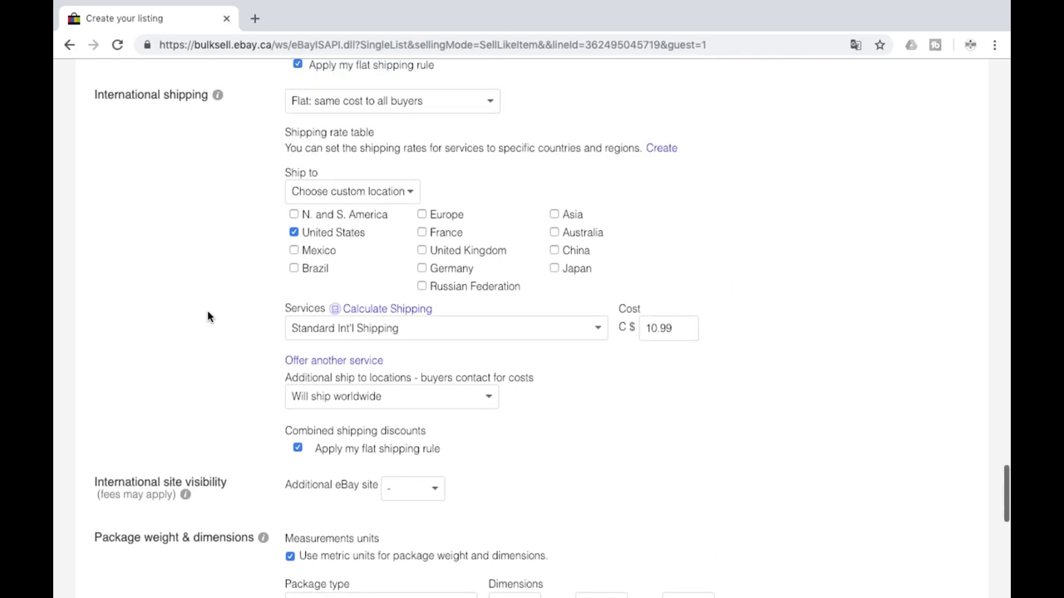
pyautogui.scroll(-2, 208, 316)
pyautogui.scroll(13, 208, 316)
pyautogui.scroll(16, 208, 316)
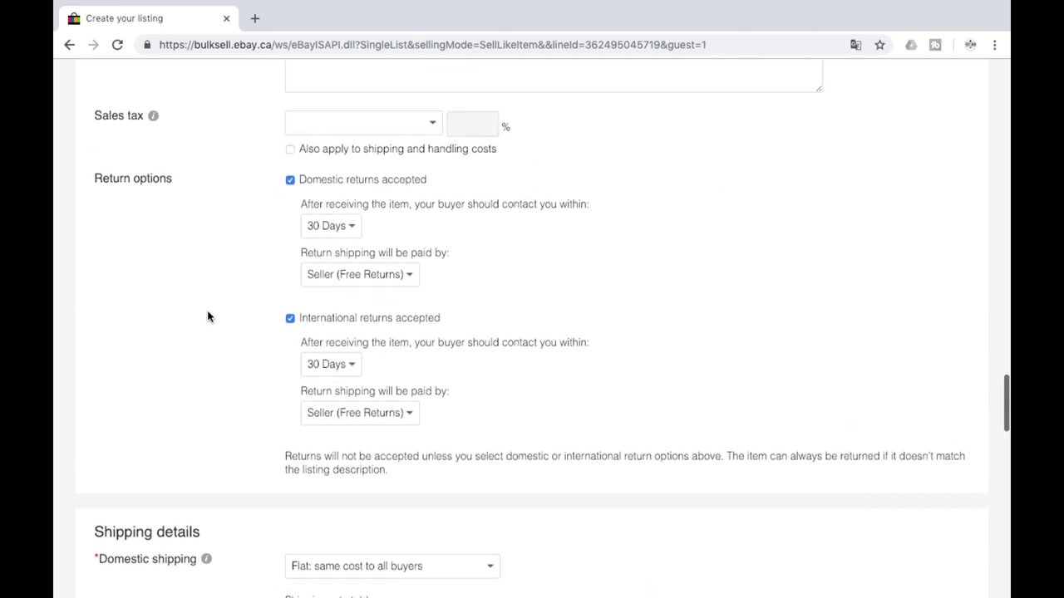
# Open the eBay Canada homepage in a new browser tab.
pyautogui.scroll(7, 208, 316)
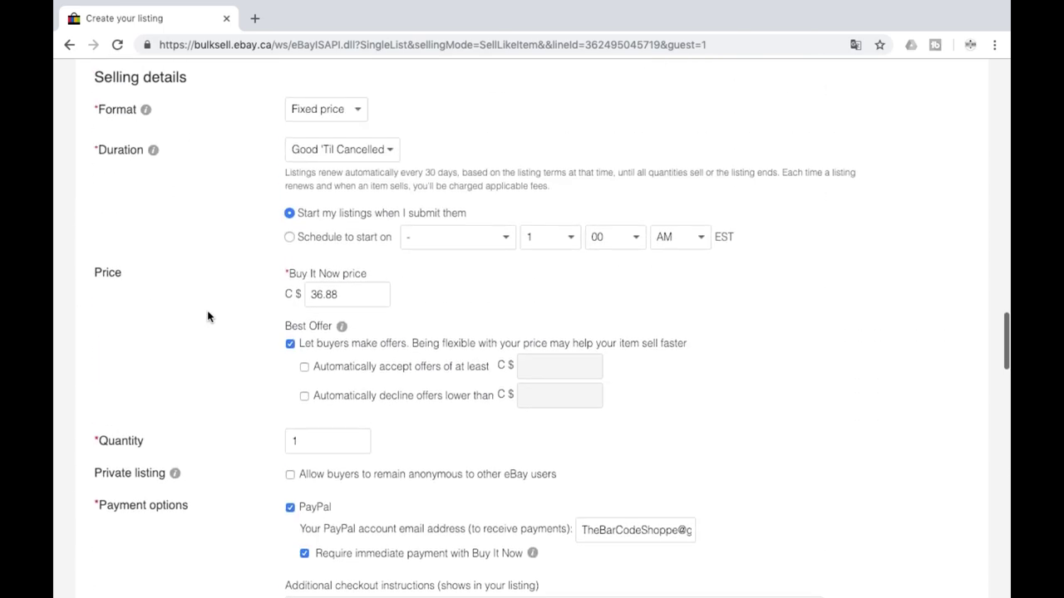
pyautogui.scroll(8, 208, 316)
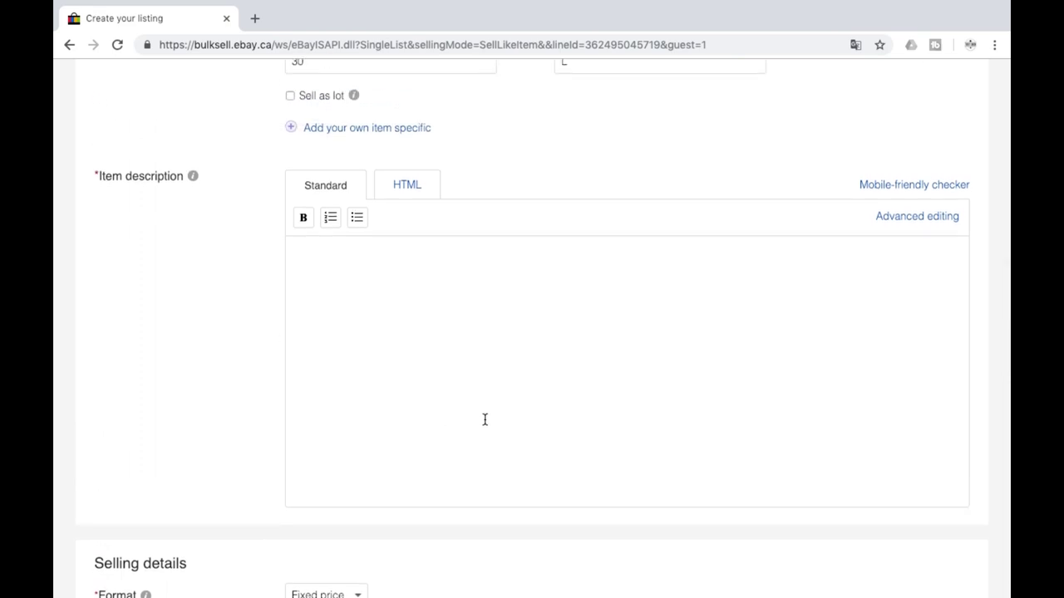
pyautogui.click(256, 18)
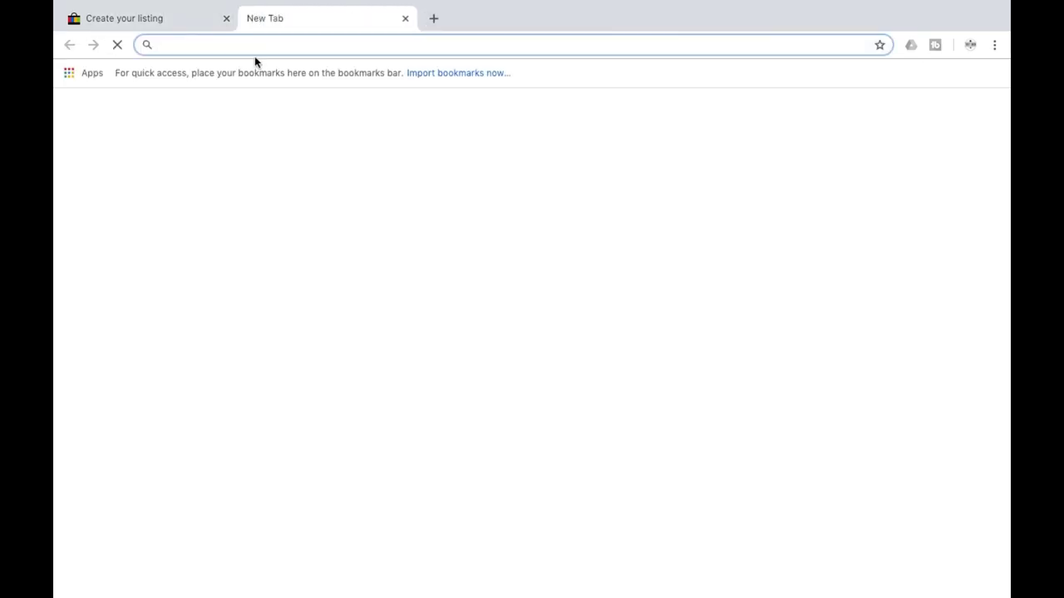
pyautogui.write('ebay')
pyautogui.press('Return')
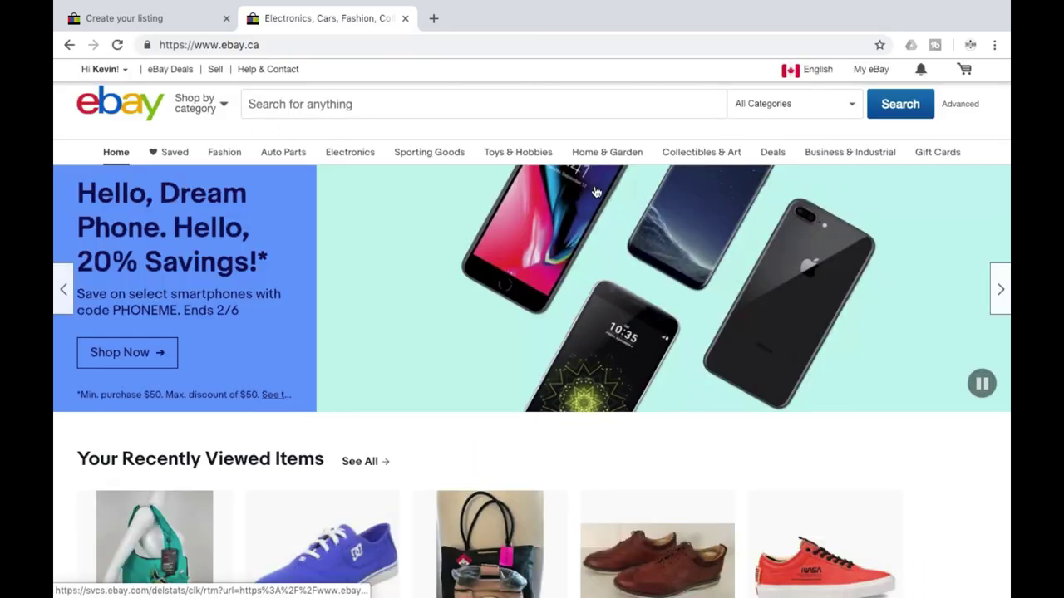
# From the active listings, open the Johnston & Murphy Tailored Fit XL shirt listing.
pyautogui.click(234, 182)
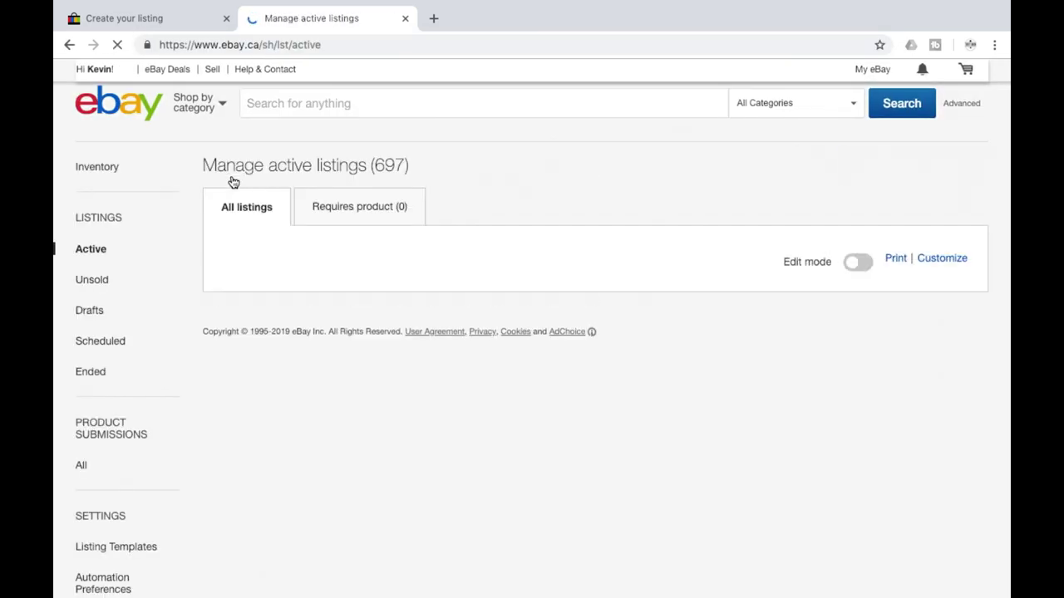
pyautogui.scroll(-5, 390, 462)
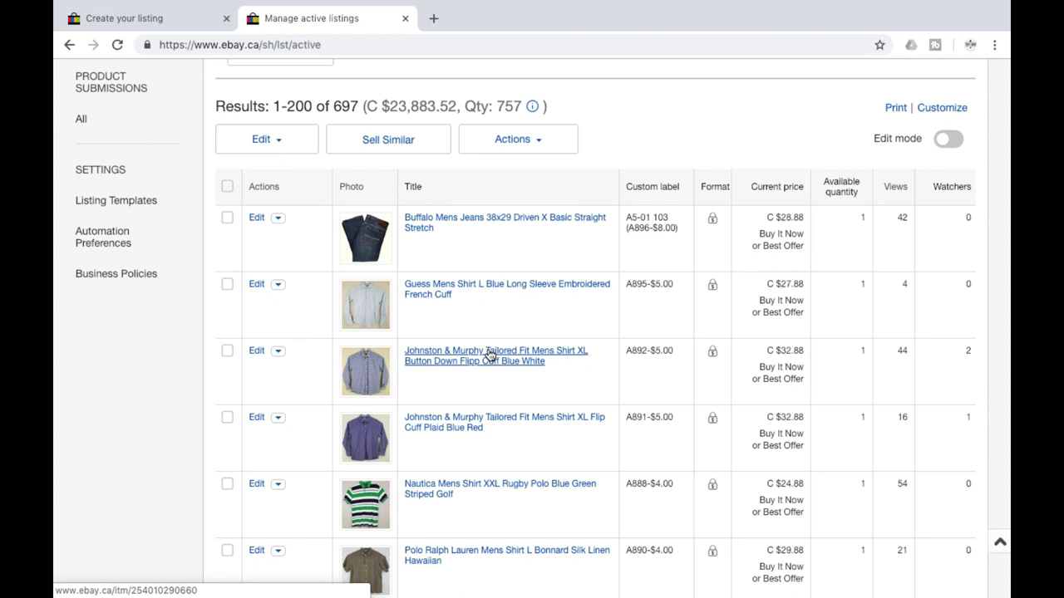
pyautogui.click(480, 368)
pyautogui.scroll(-10, 481, 362)
# Copy the Johnston & Murphy listing's description and paste it into the new Item description.
pyautogui.scroll(-5, 480, 359)
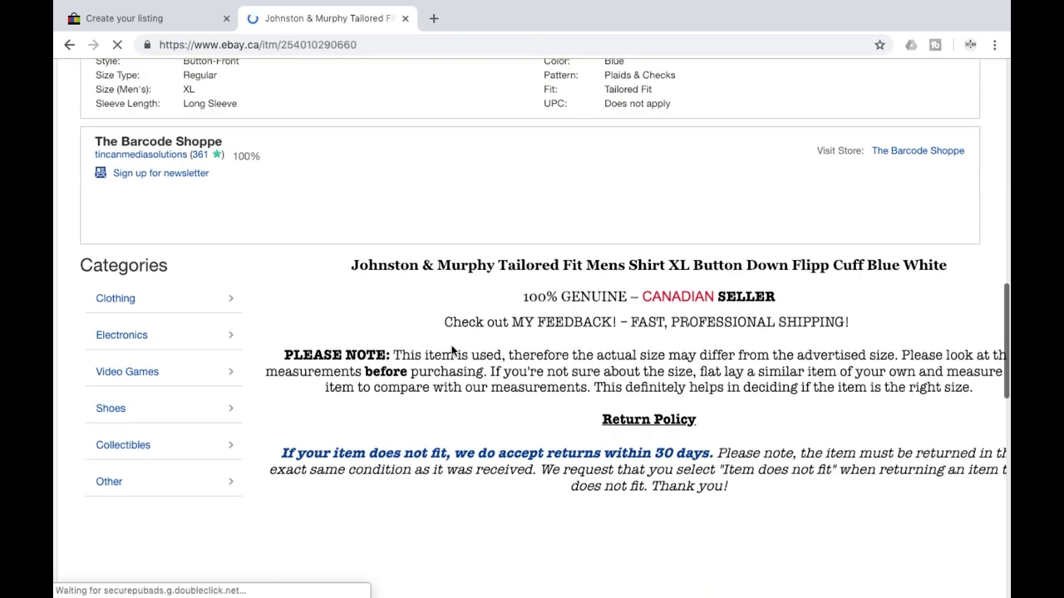
pyautogui.moveTo(356, 262); pyautogui.dragTo(749, 492)
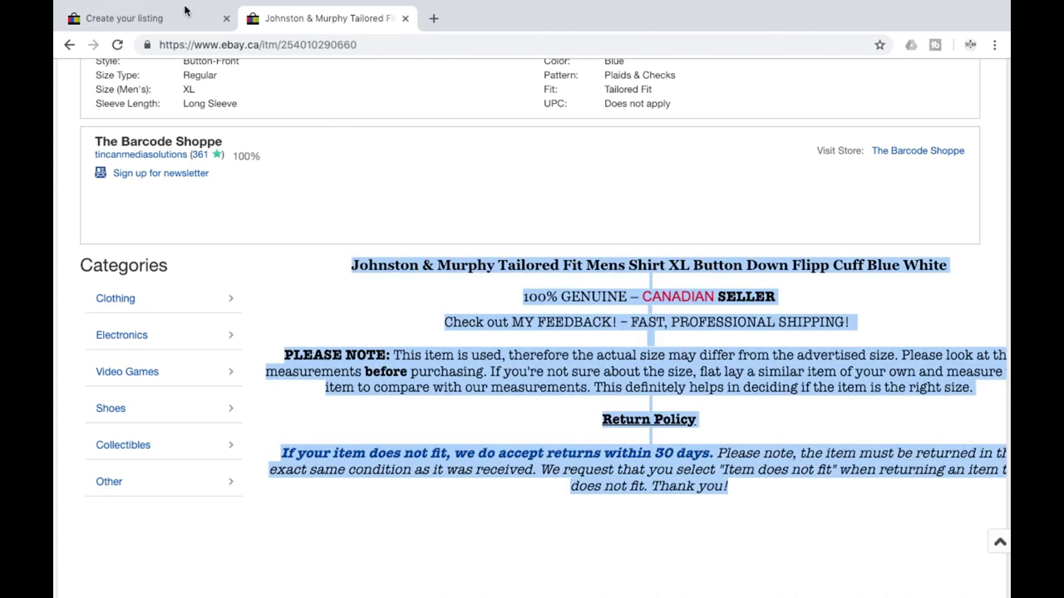
pyautogui.click(133, 28)
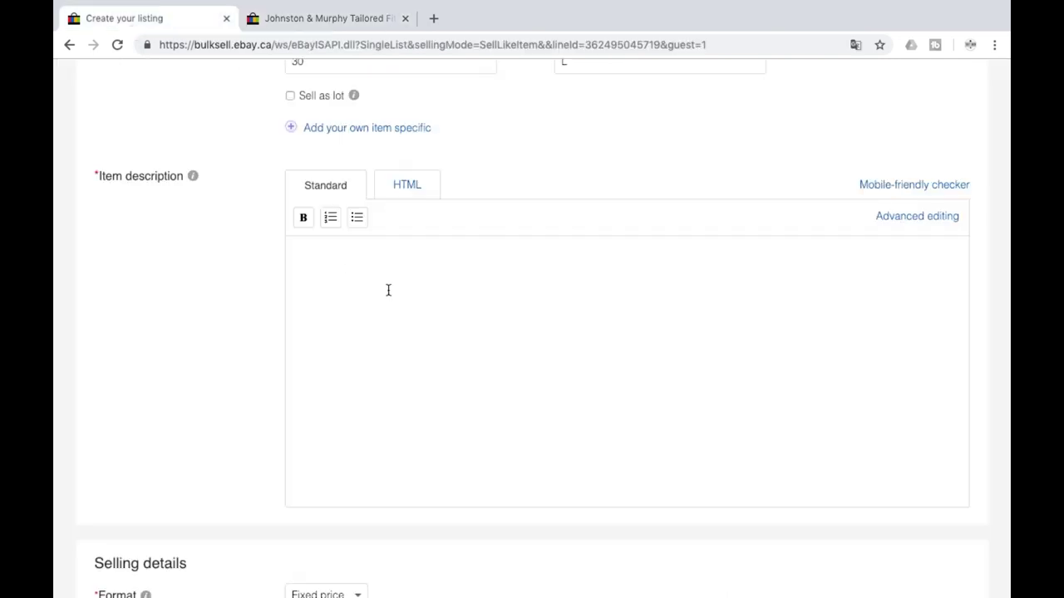
pyautogui.click(428, 319)
pyautogui.click(350, 24)
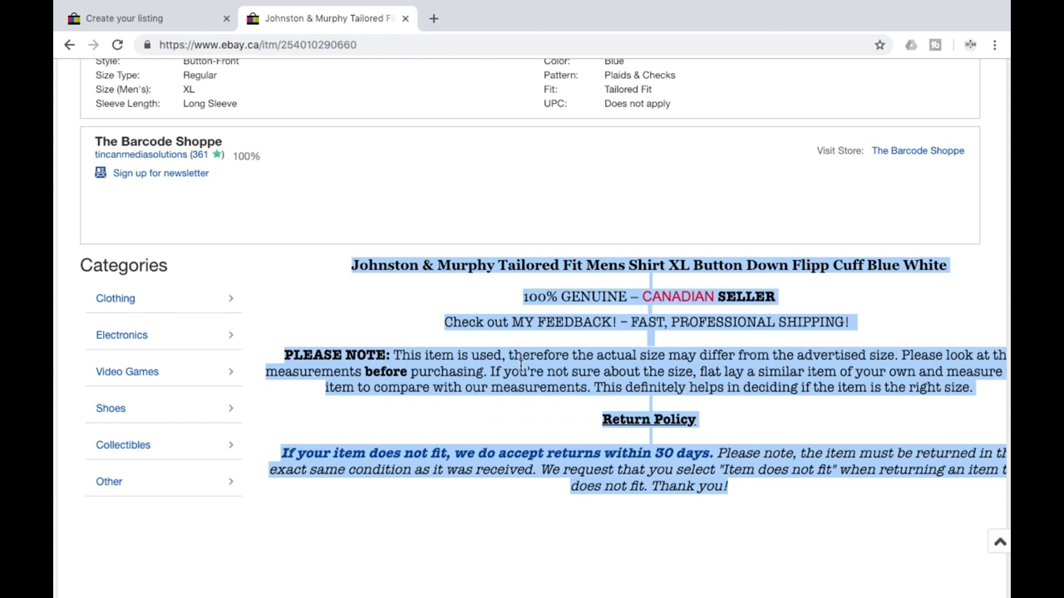
pyautogui.rightClick(521, 367)
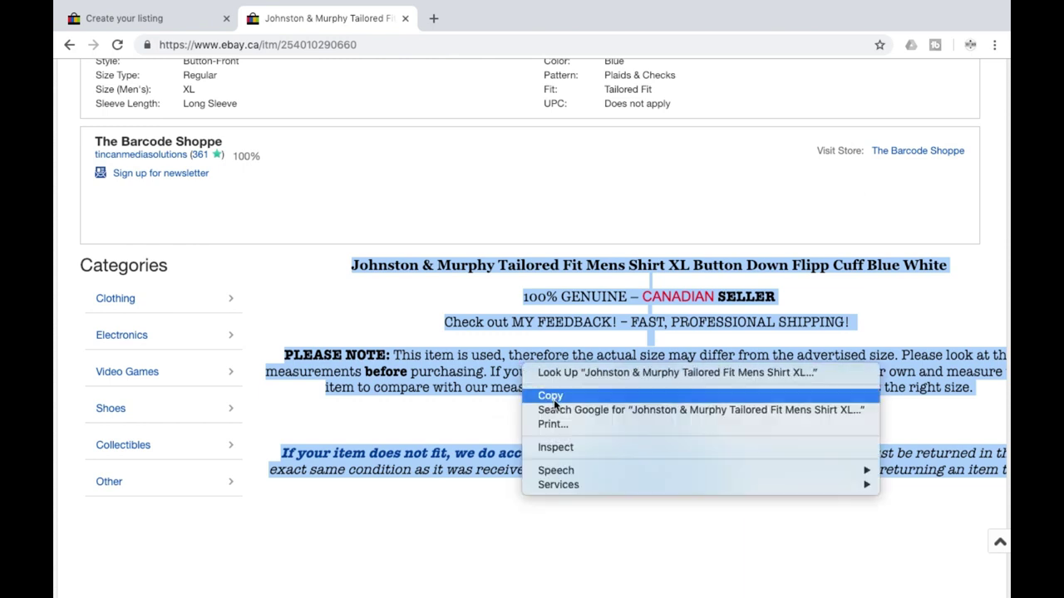
pyautogui.click(545, 397)
pyautogui.click(147, 17)
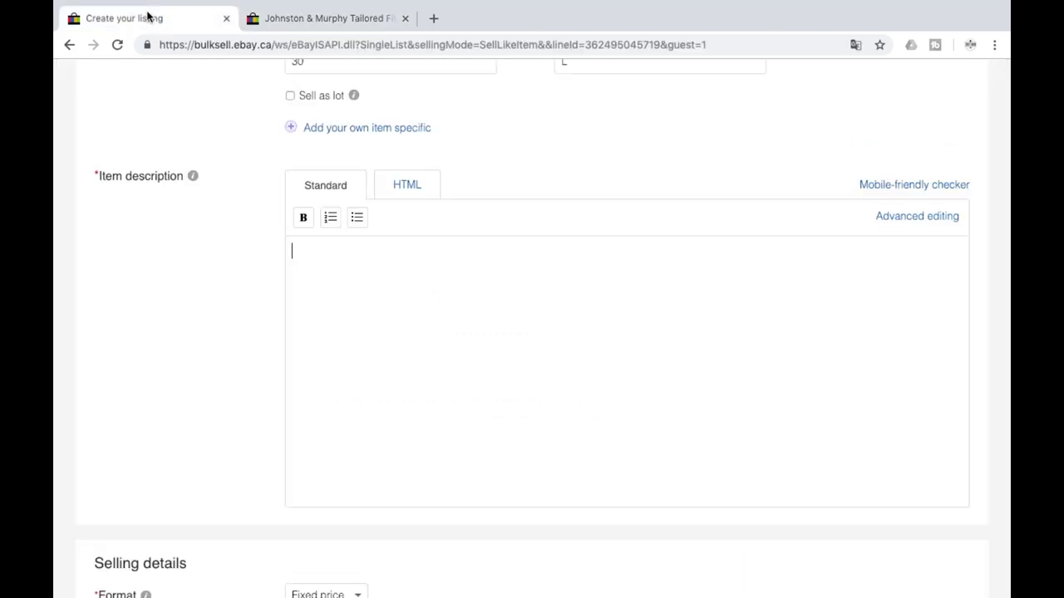
pyautogui.rightClick(394, 317)
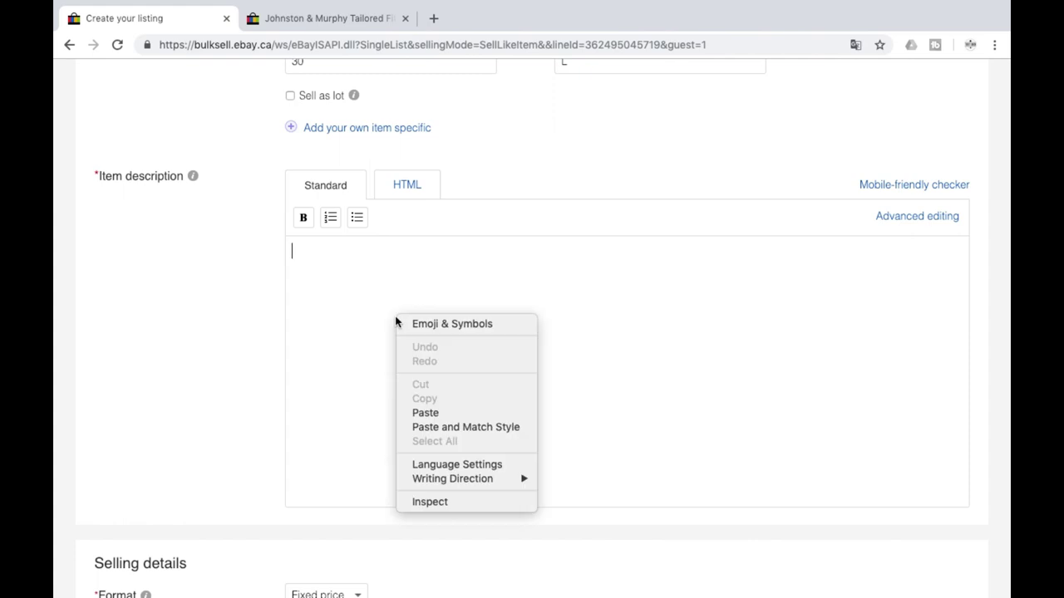
pyautogui.click(433, 412)
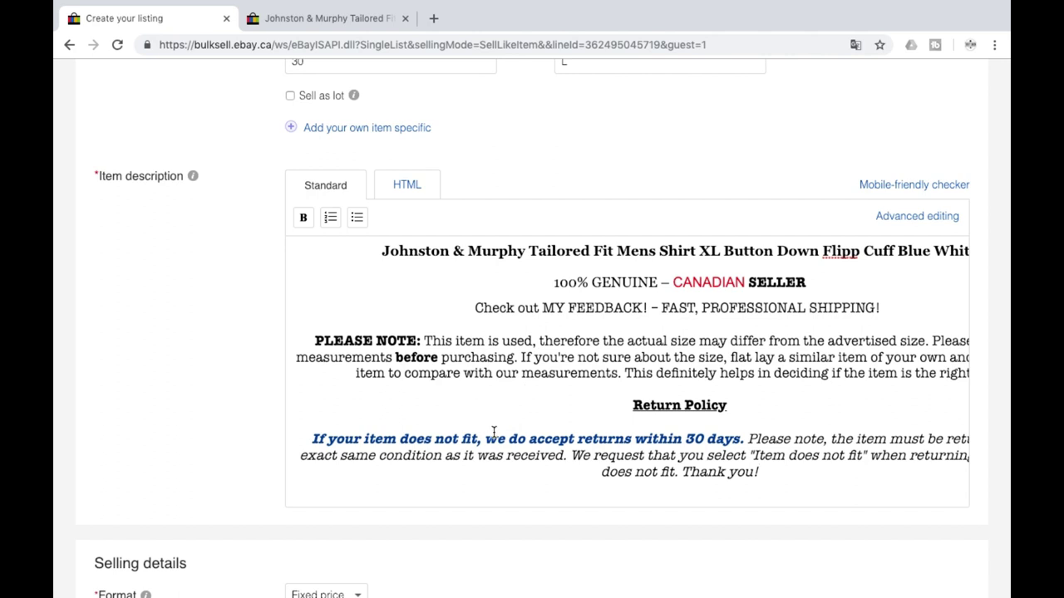
# Select and copy the listing title 'Ralph Lauren Mens Size Large Yellow Plaid Shirt Long Sleeve'.
pyautogui.scroll(-1, 648, 408)
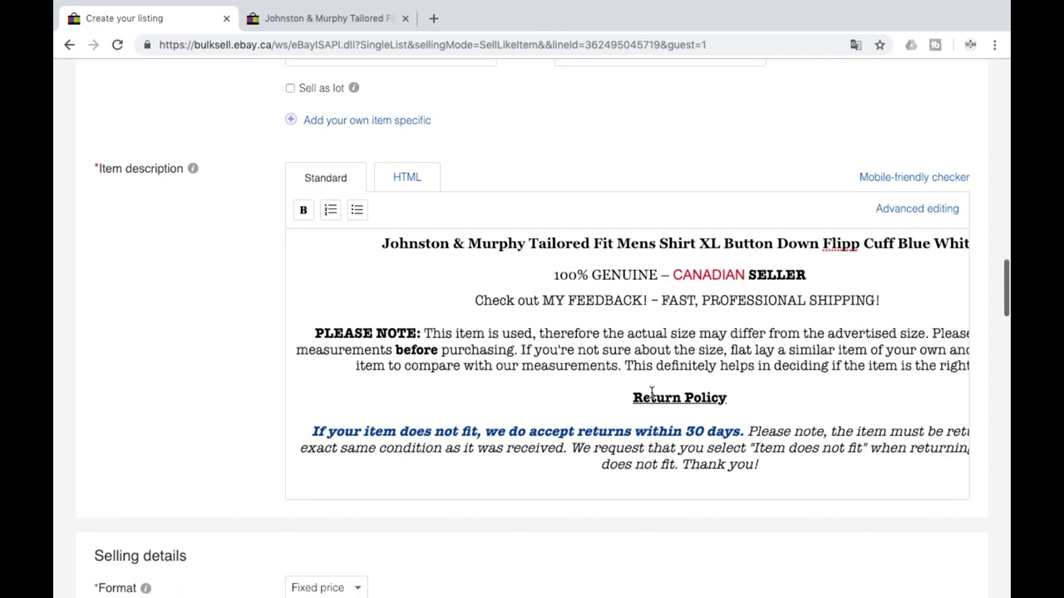
pyautogui.scroll(1, 651, 392)
pyautogui.scroll(15, 652, 390)
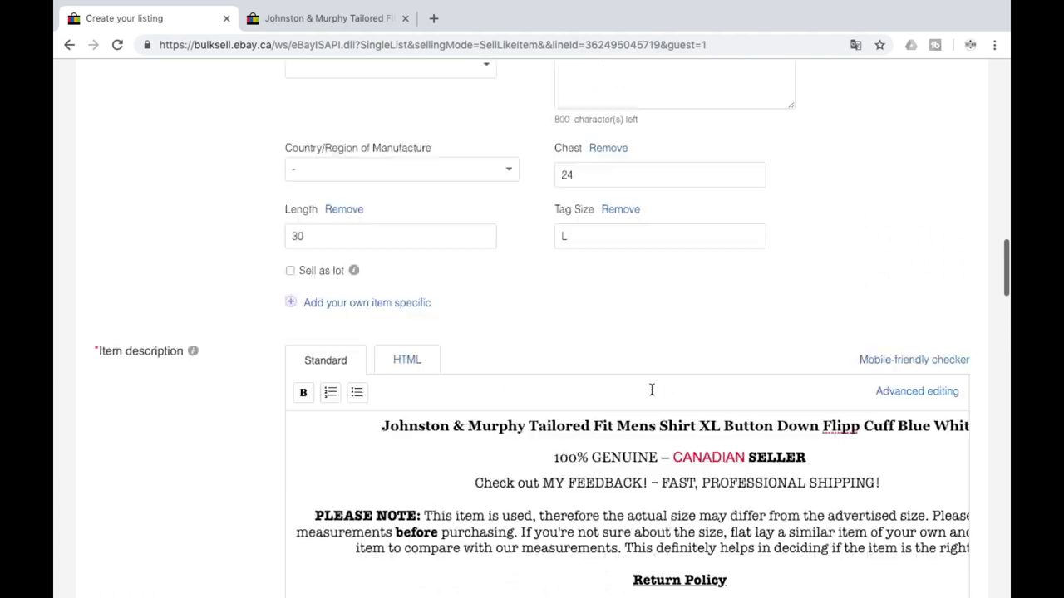
pyautogui.tripleClick(589, 213)
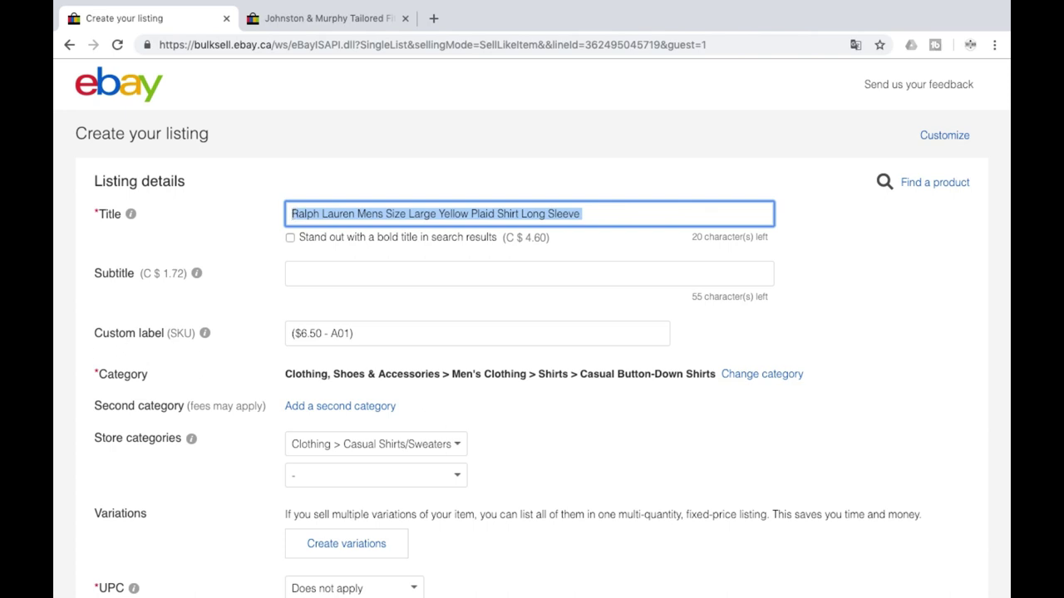
pyautogui.click(359, 212)
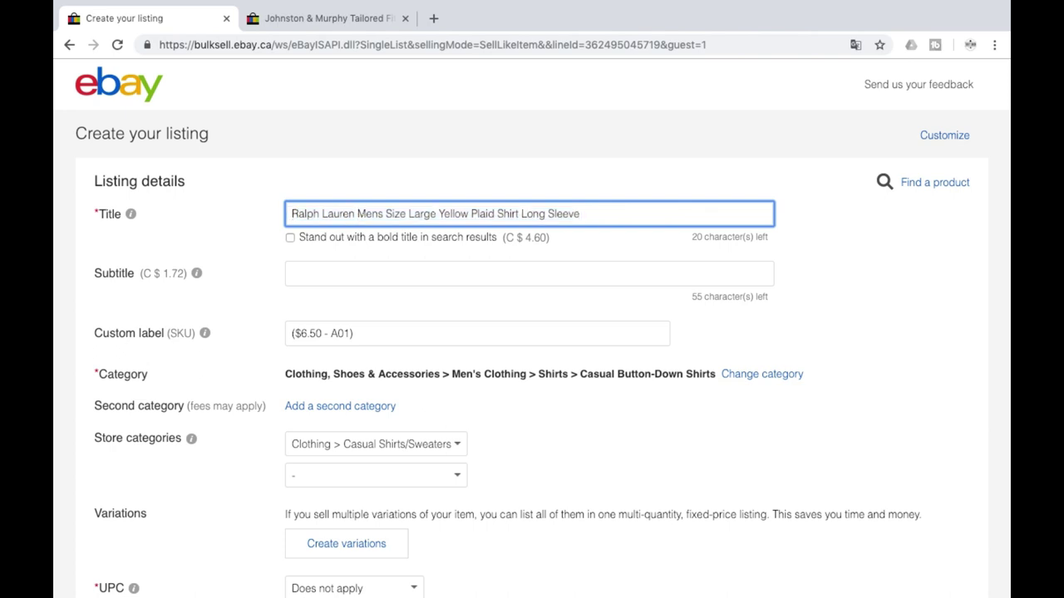
pyautogui.hotkey('ctrl', 'a')
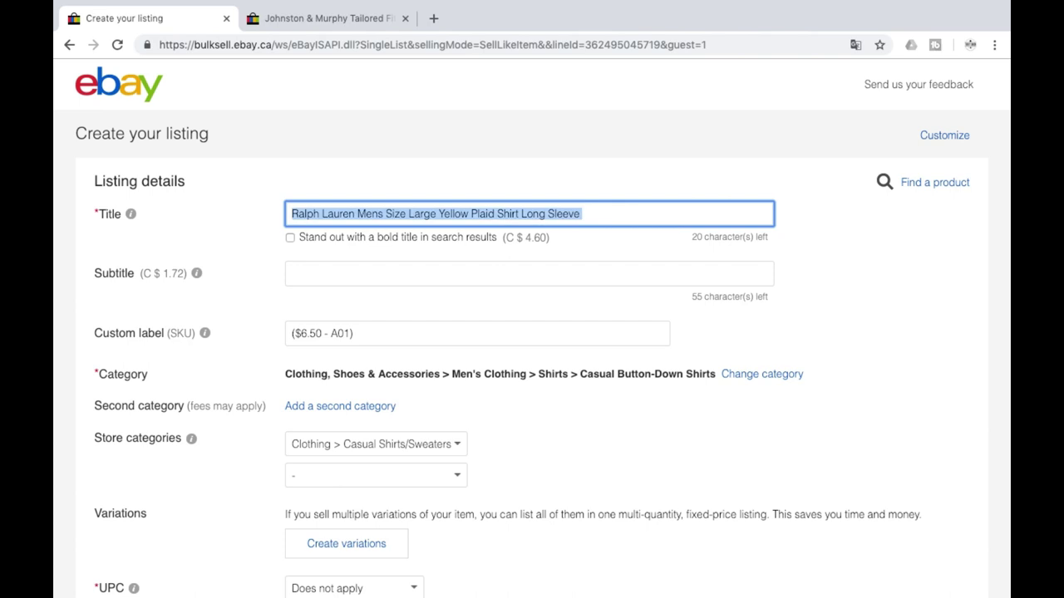
# Replace the old Johnston & Murphy description heading with the pasted title, removing the stray 'J'.
pyautogui.scroll(-5, 464, 422)
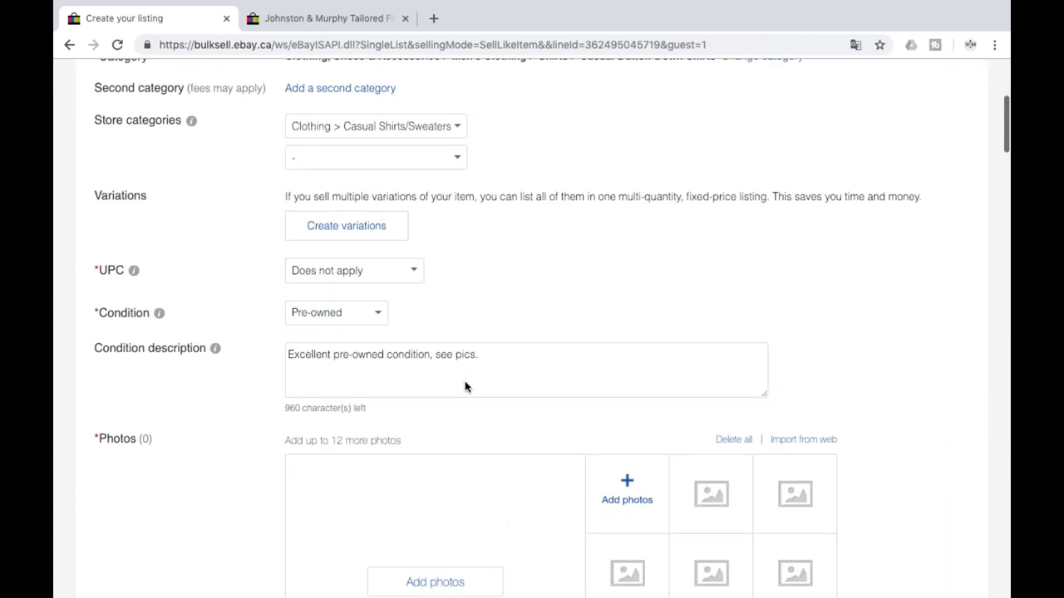
pyautogui.scroll(-3, 464, 384)
pyautogui.scroll(-5, 465, 387)
pyautogui.scroll(-2, 779, 454)
pyautogui.scroll(-3, 779, 455)
pyautogui.scroll(-1, 846, 547)
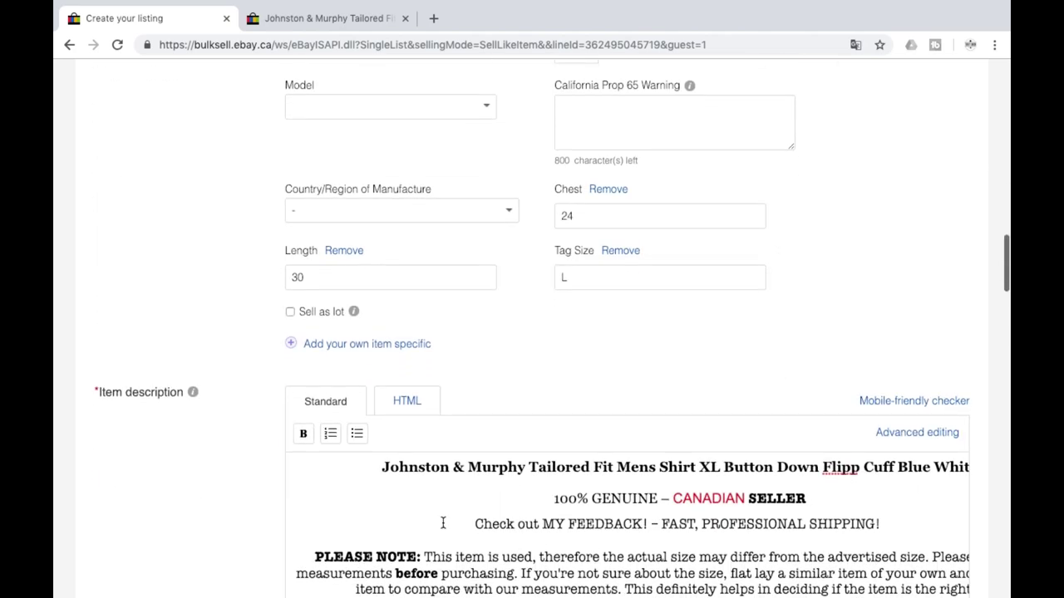
pyautogui.moveTo(382, 467); pyautogui.dragTo(881, 467)
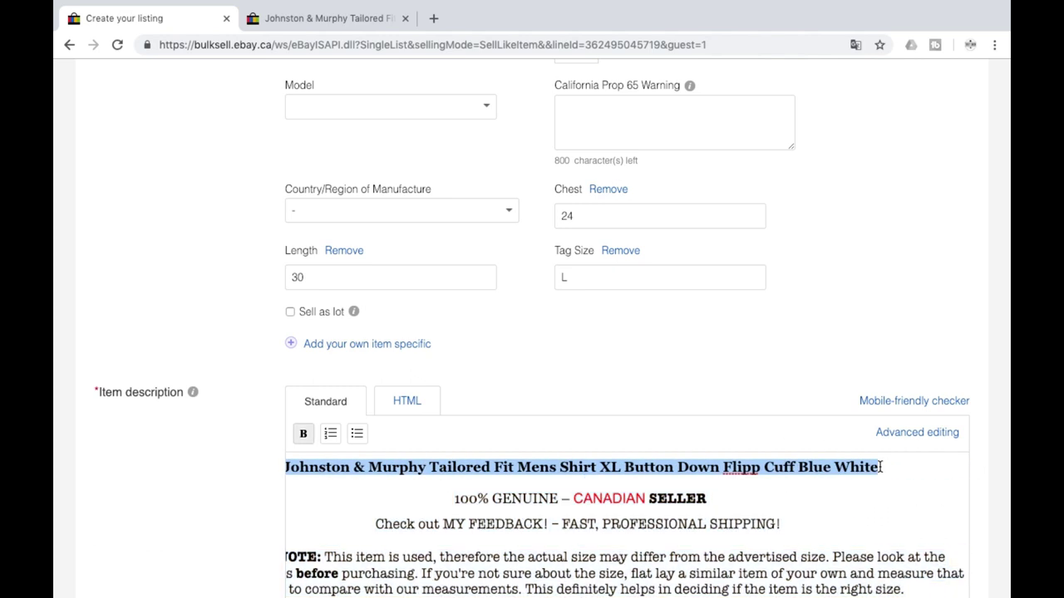
pyautogui.scroll(-4, 881, 467)
pyautogui.click(661, 329)
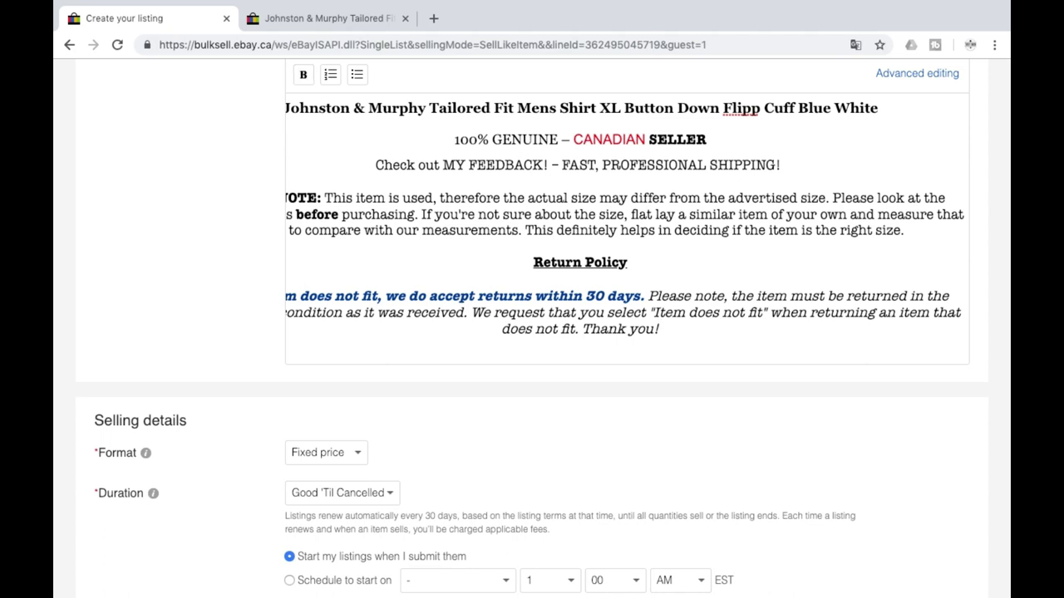
pyautogui.click(815, 267)
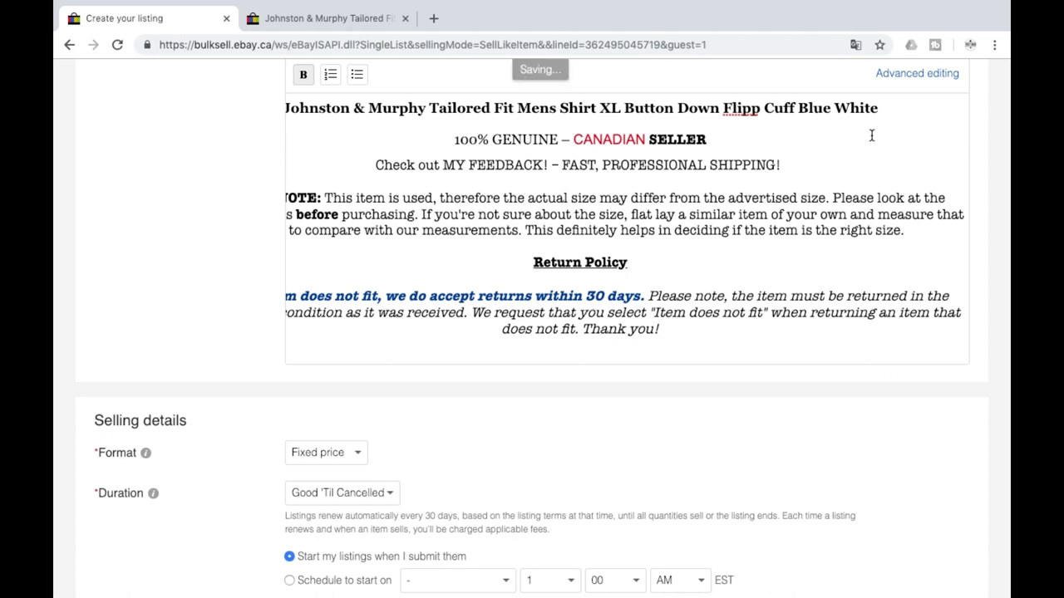
pyautogui.moveTo(879, 126); pyautogui.dragTo(394, 109)
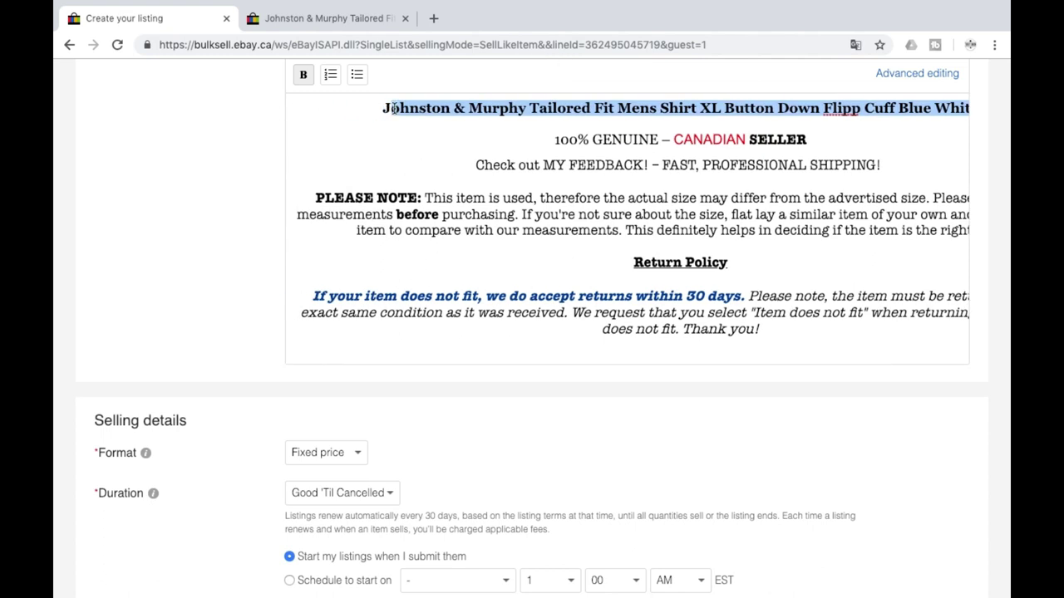
pyautogui.press('BackSpace')
pyautogui.hotkey('ctrl', 'v')
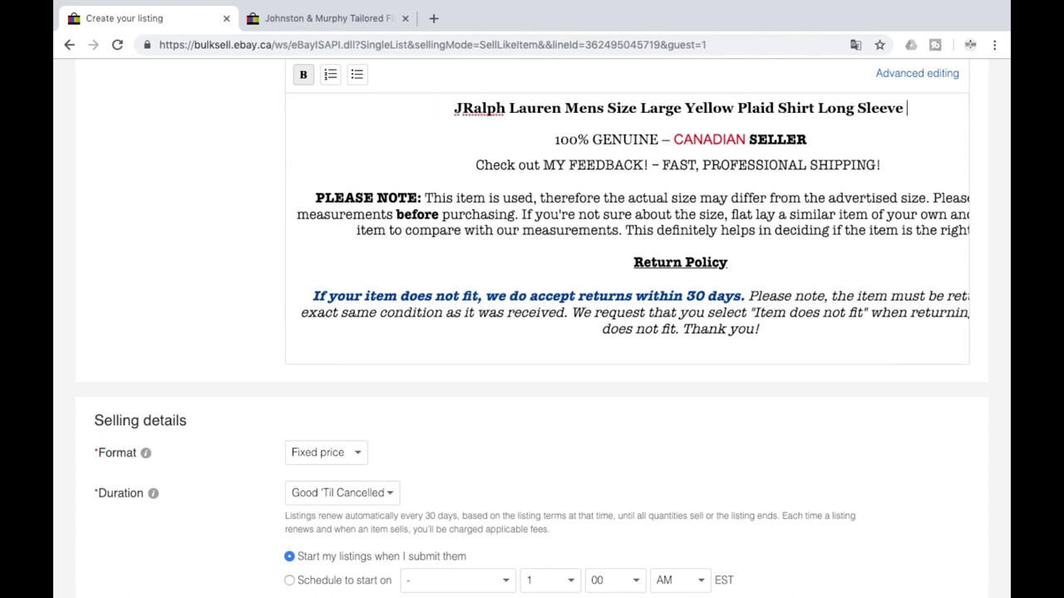
pyautogui.click(459, 108)
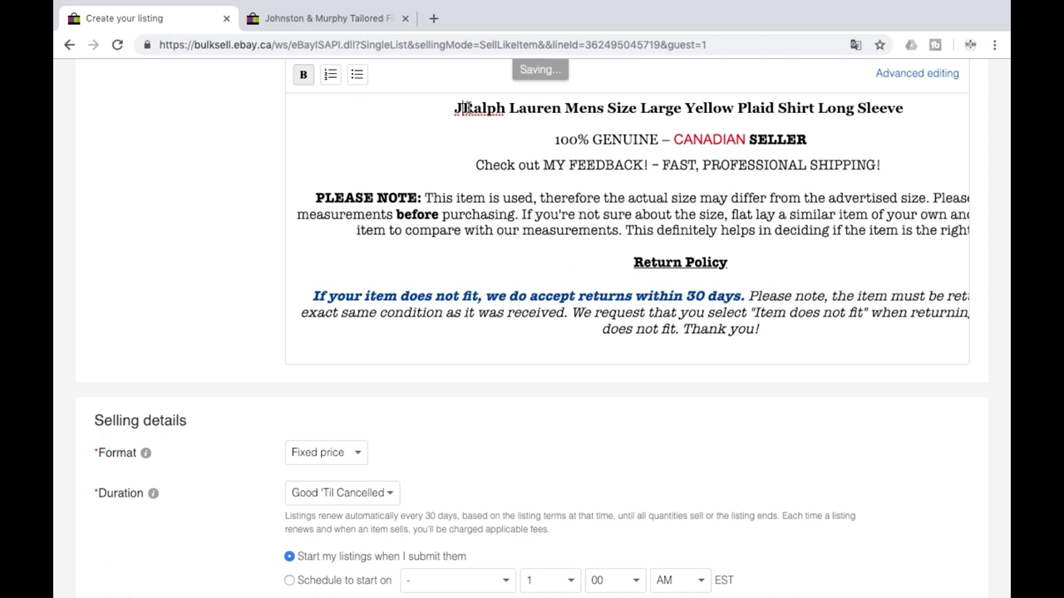
pyautogui.press('BackSpace')
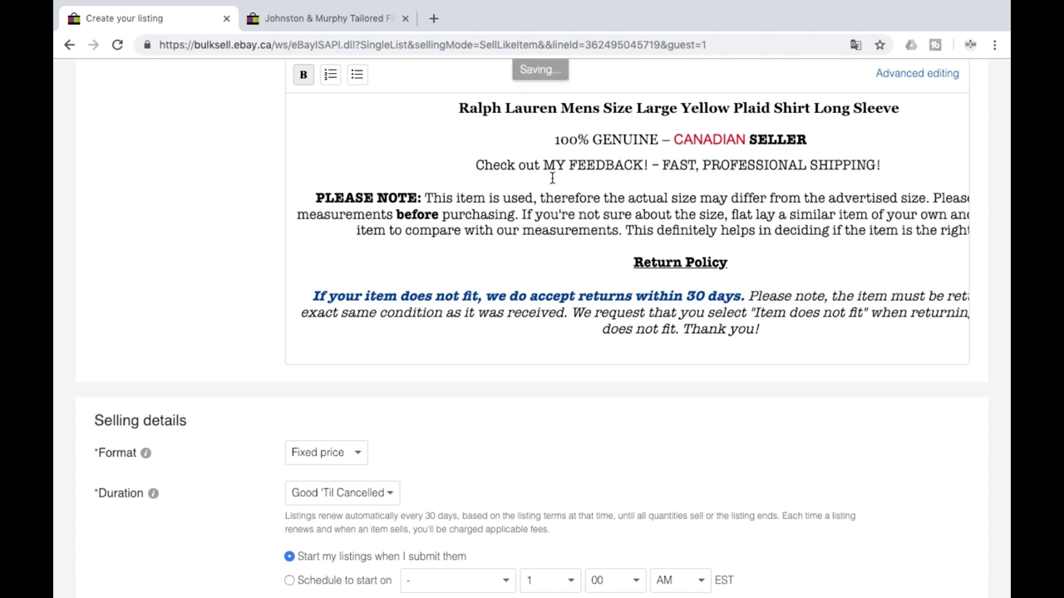
pyautogui.scroll(6, 552, 179)
pyautogui.scroll(4, 552, 182)
pyautogui.scroll(10, 552, 182)
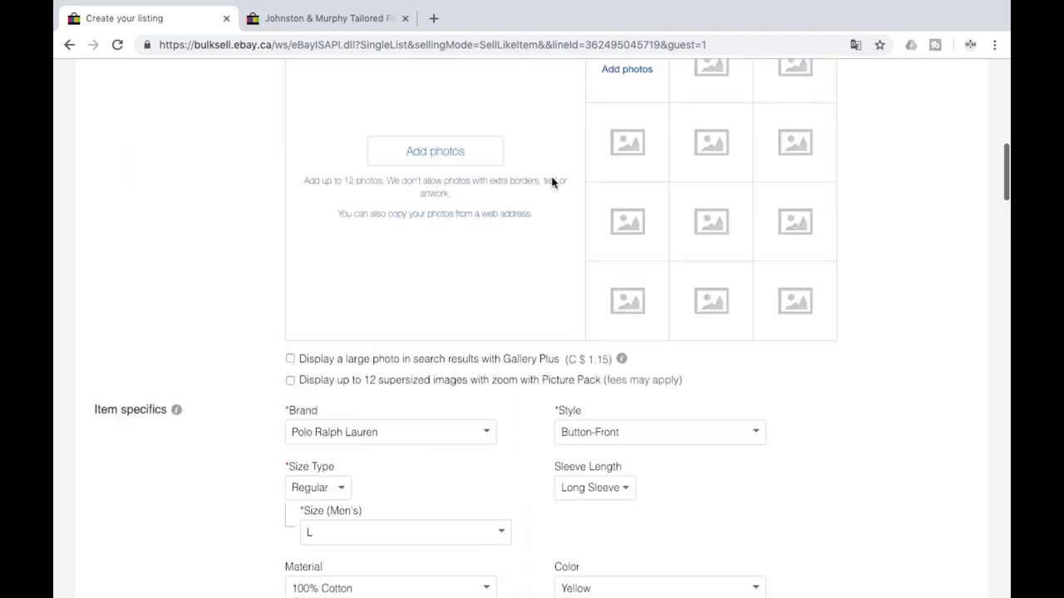
pyautogui.scroll(-1, 554, 175)
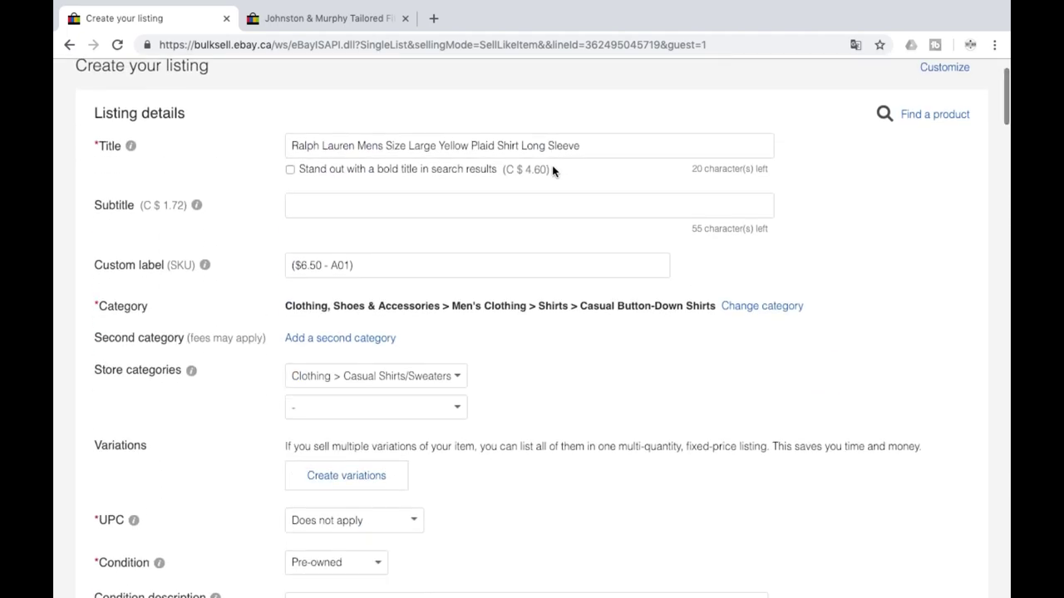
pyautogui.scroll(-3, 550, 168)
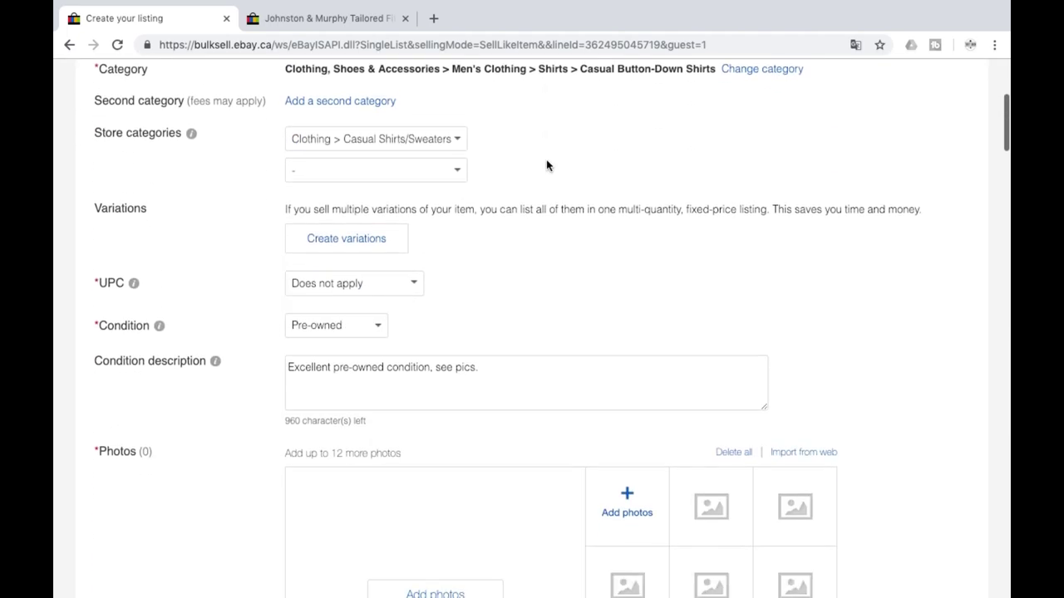
pyautogui.scroll(-15, 547, 166)
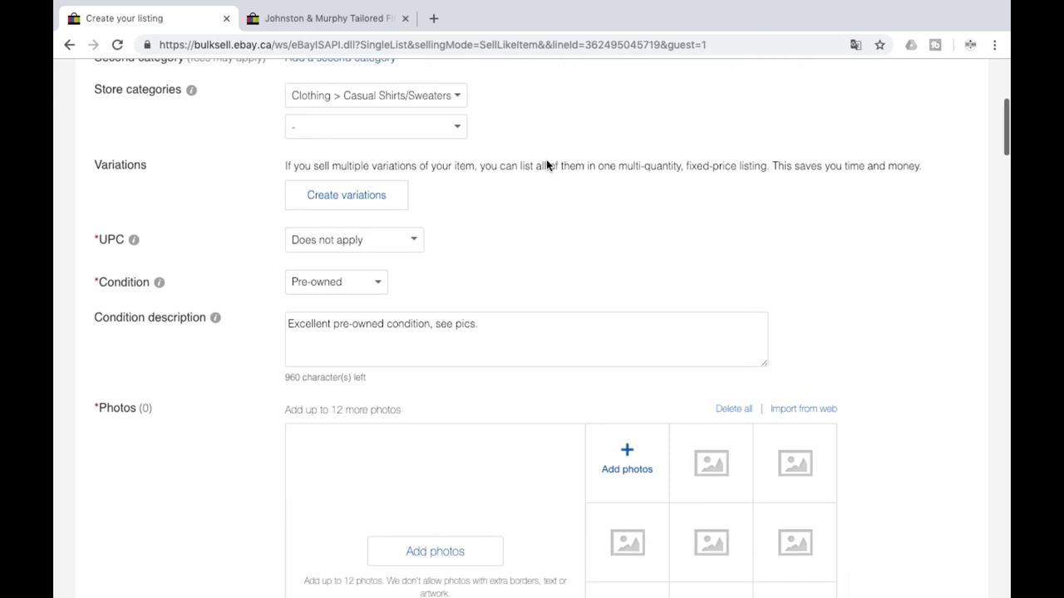
pyautogui.scroll(-15, 546, 167)
# Save the Ralph Lauren shirt listing as a draft from the bottom of the form.
pyautogui.scroll(-7, 499, 474)
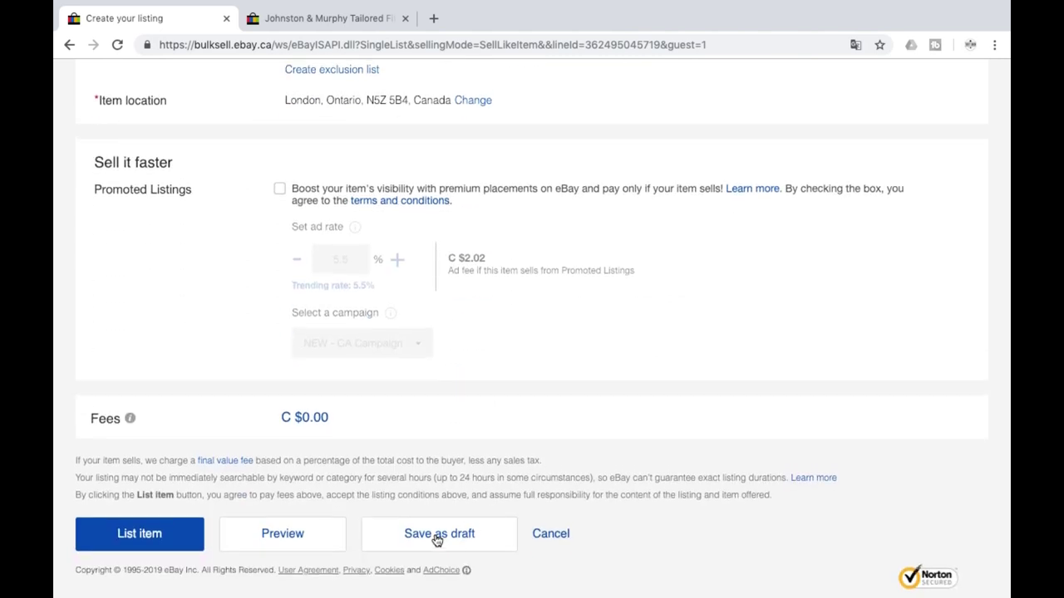
pyautogui.click(436, 536)
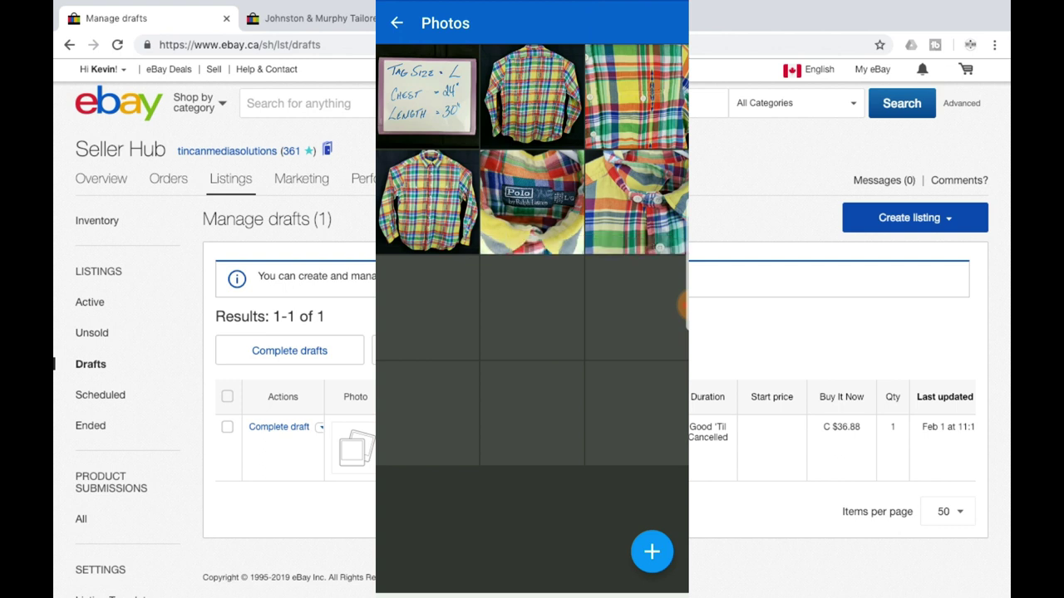
# Back on the phone's Listing Summary, save the six-photo listing for later.
pyautogui.press('Escape')
pyautogui.scroll(-15, 532, 318)
pyautogui.click(532, 162)
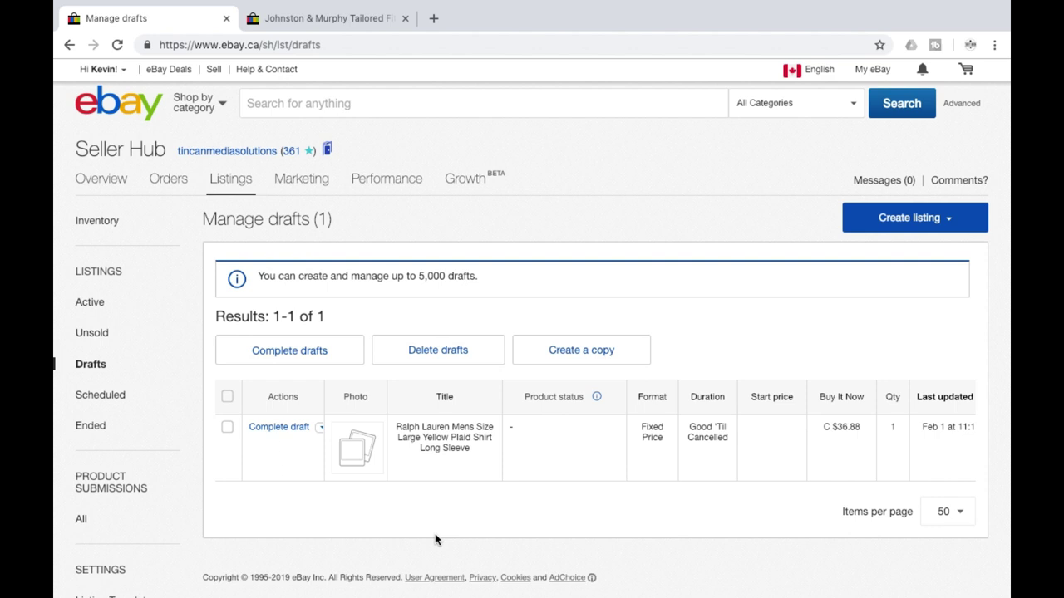
# Reopen the saved draft and reorder photos: shirt front first, shirt back second, plaid close-up up.
pyautogui.click(274, 428)
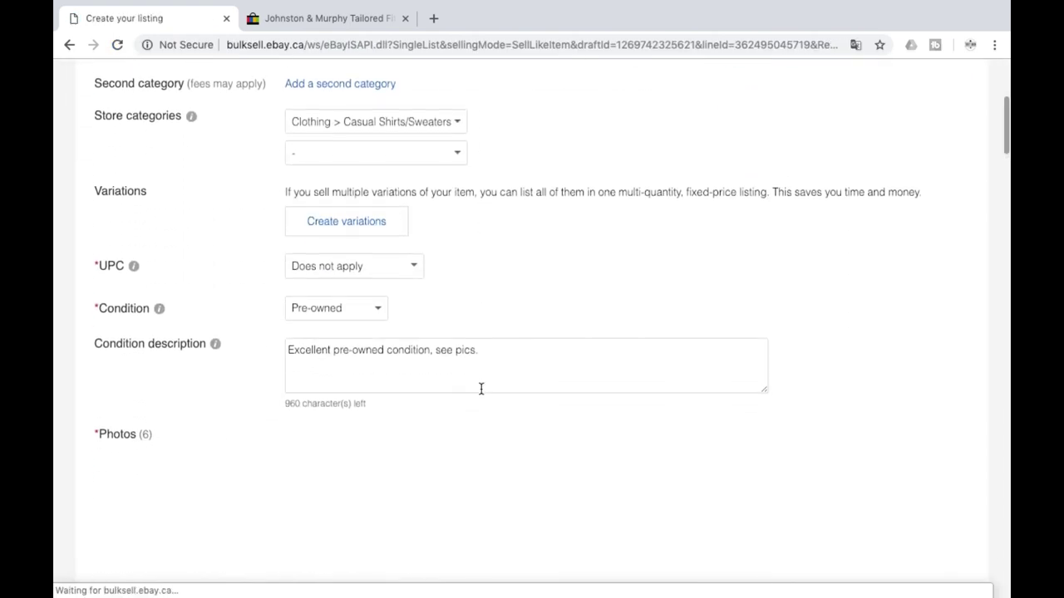
pyautogui.scroll(-2, 480, 389)
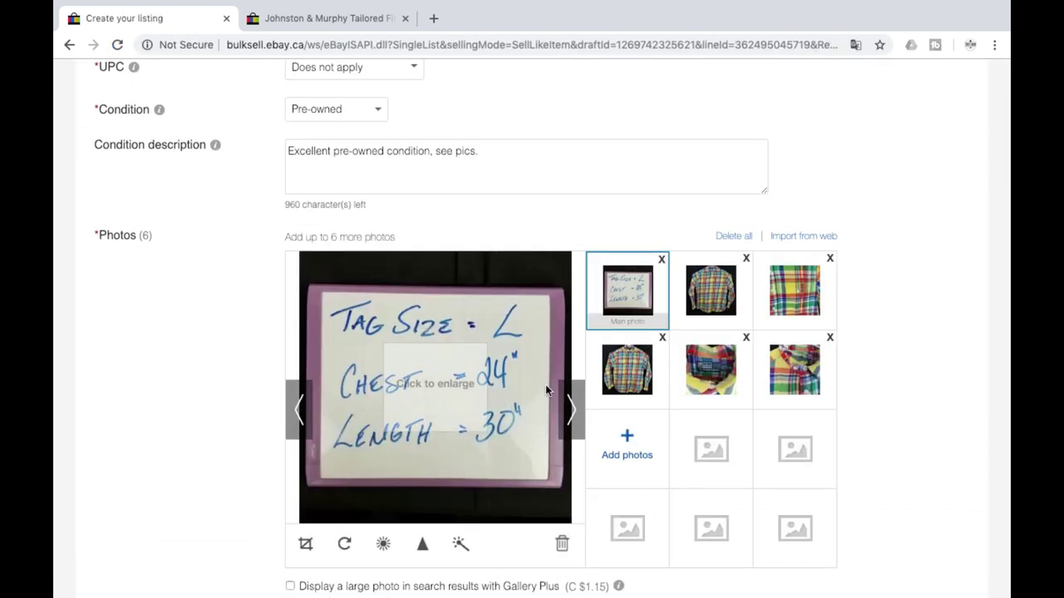
pyautogui.moveTo(635, 380); pyautogui.dragTo(698, 307)
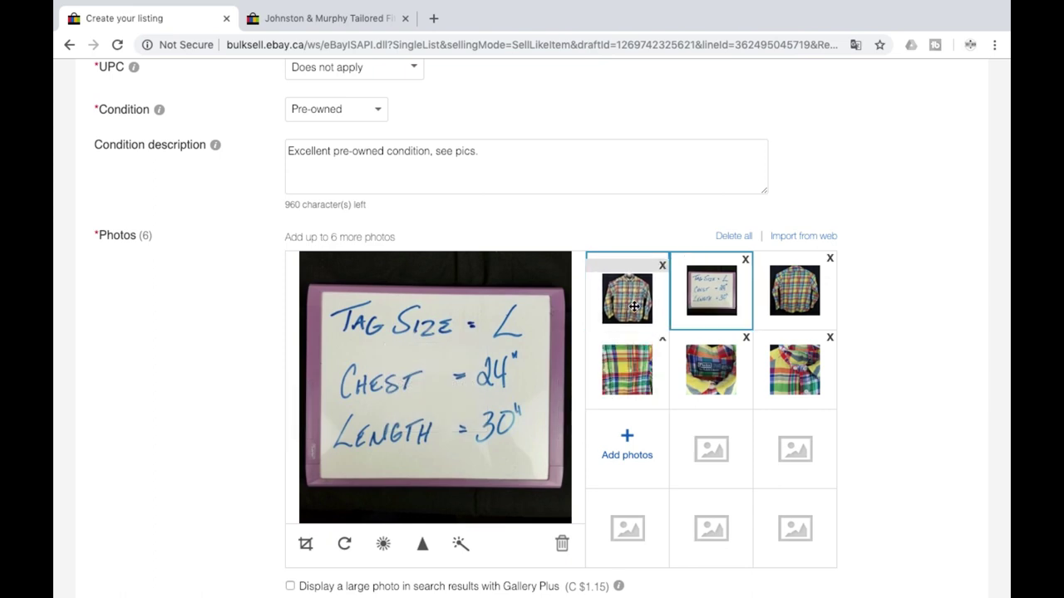
pyautogui.moveTo(771, 310); pyautogui.dragTo(705, 304)
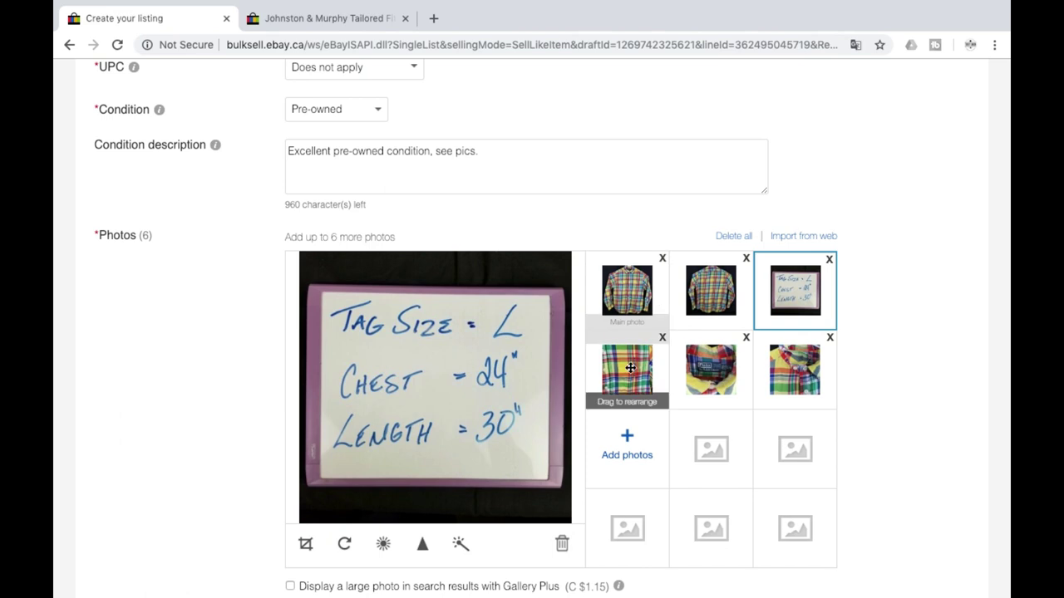
pyautogui.moveTo(630, 366); pyautogui.dragTo(791, 292)
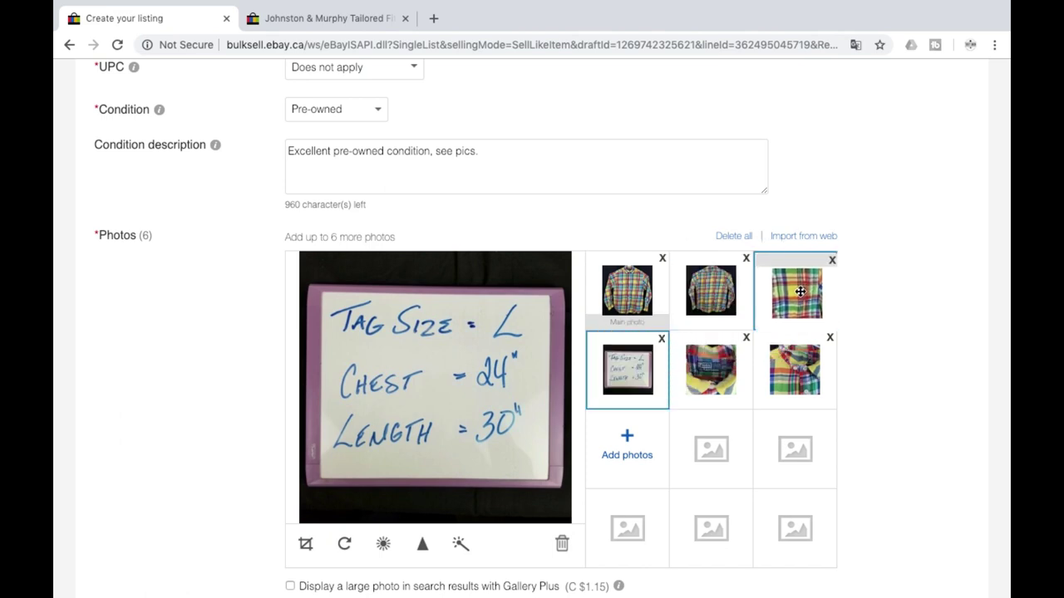
pyautogui.click(629, 288)
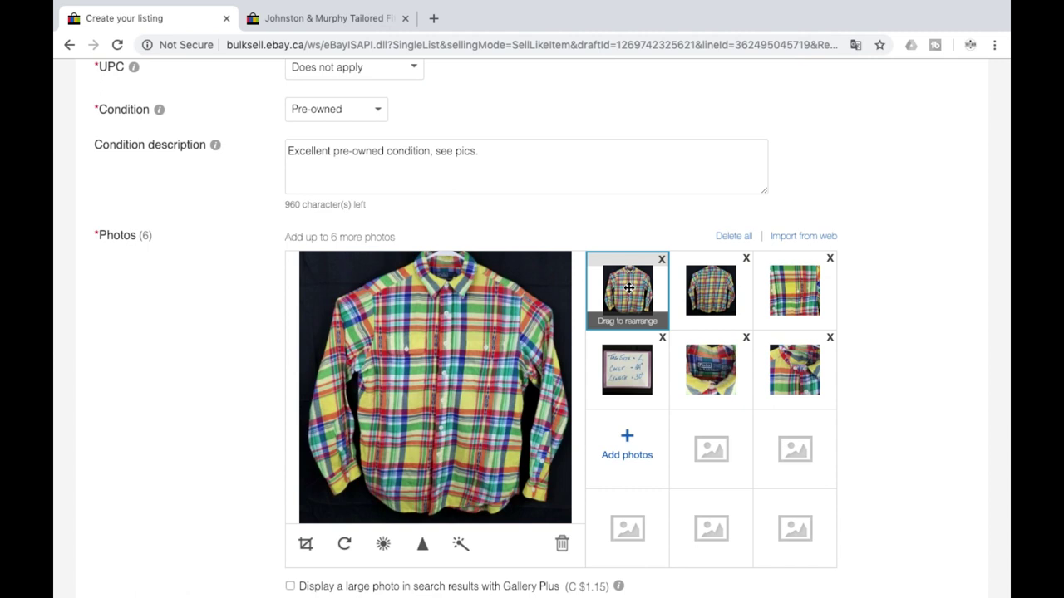
pyautogui.click(711, 290)
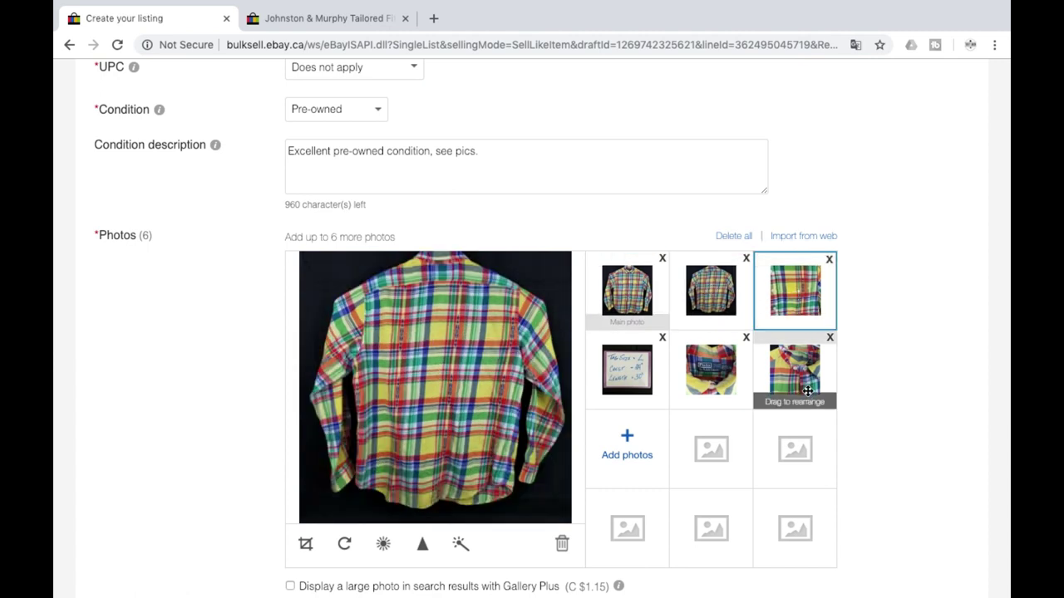
# Move the last photo up to third, then the collar logo to fifth, leaving the size card last.
pyautogui.moveTo(806, 387); pyautogui.dragTo(803, 309)
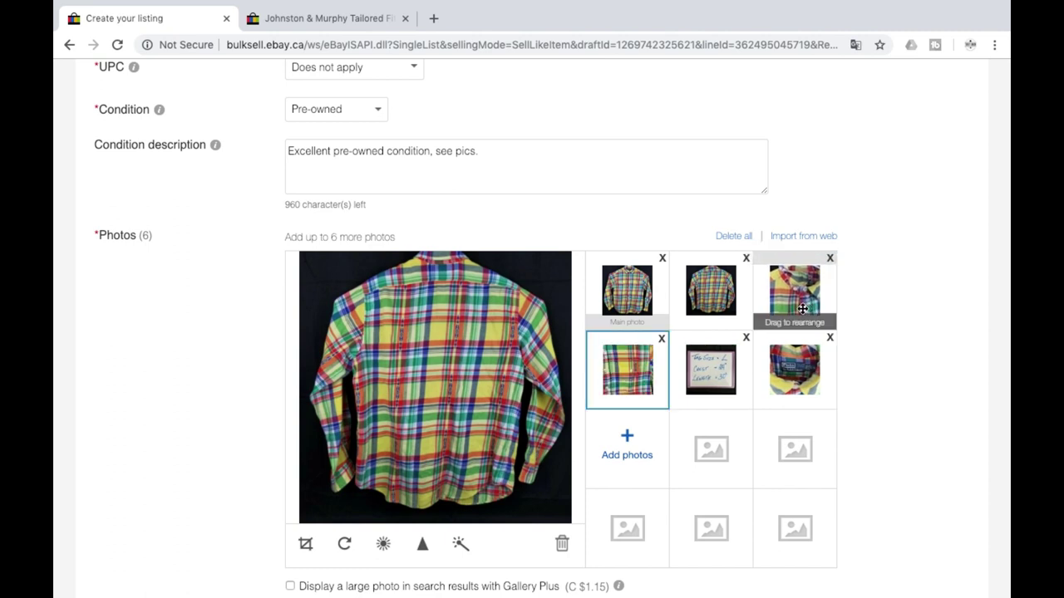
pyautogui.click(635, 369)
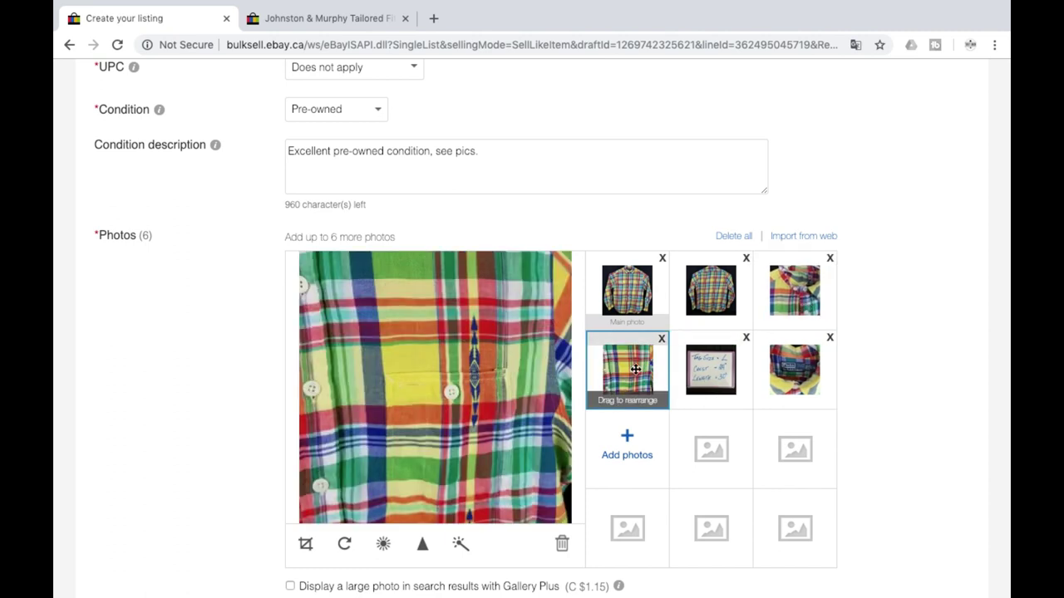
pyautogui.click(806, 295)
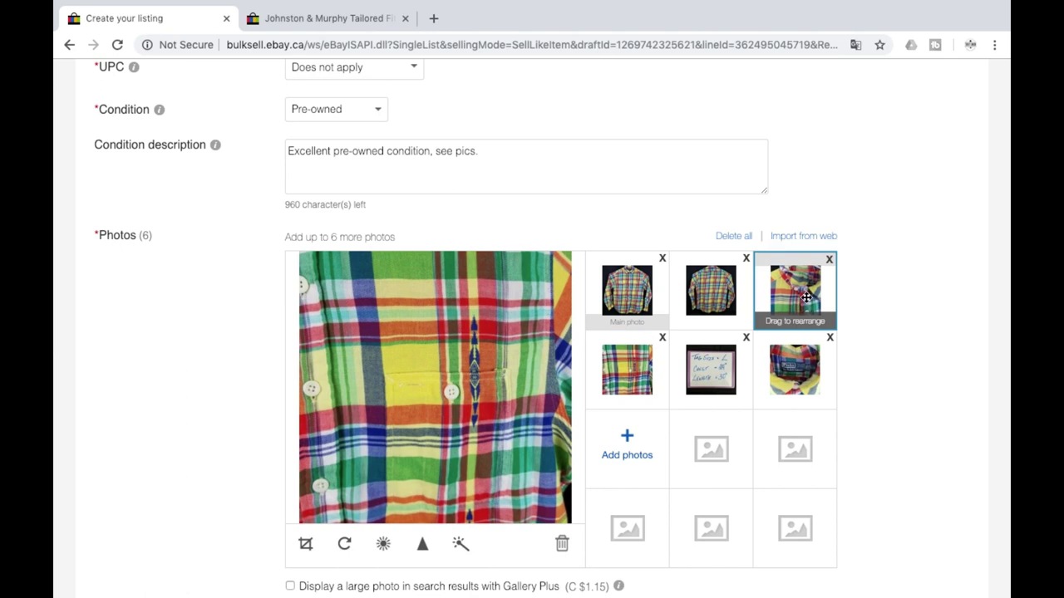
pyautogui.click(636, 368)
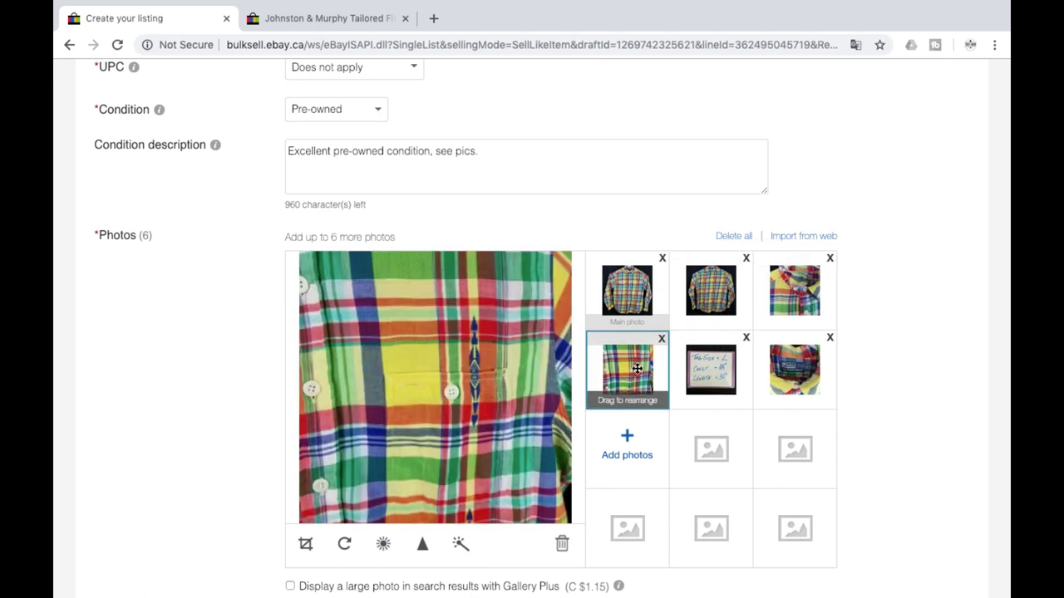
pyautogui.moveTo(474, 431)
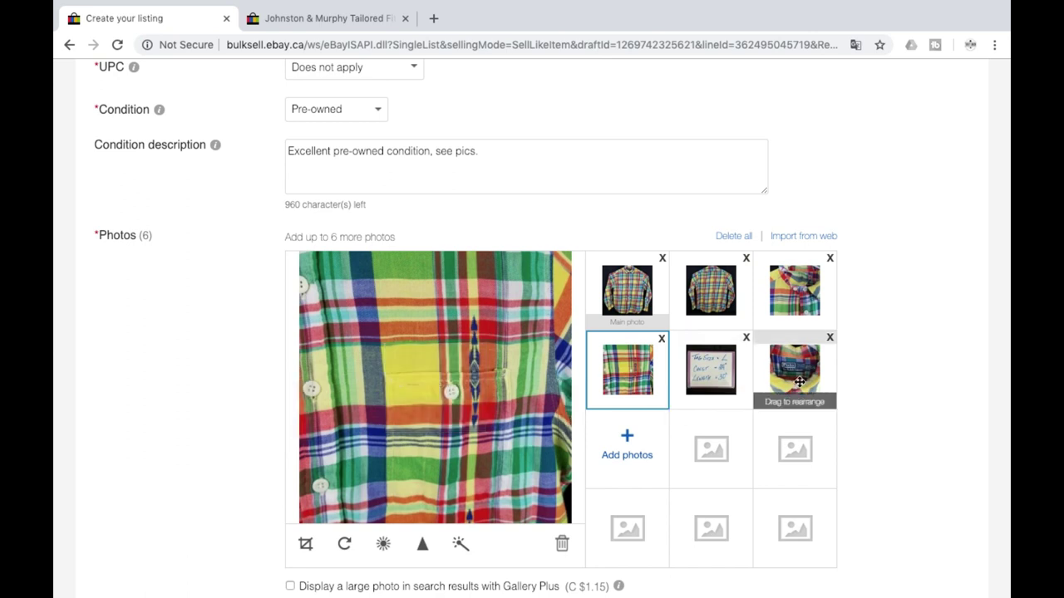
pyautogui.moveTo(803, 380); pyautogui.dragTo(725, 385)
pyautogui.click(724, 384)
pyautogui.click(788, 379)
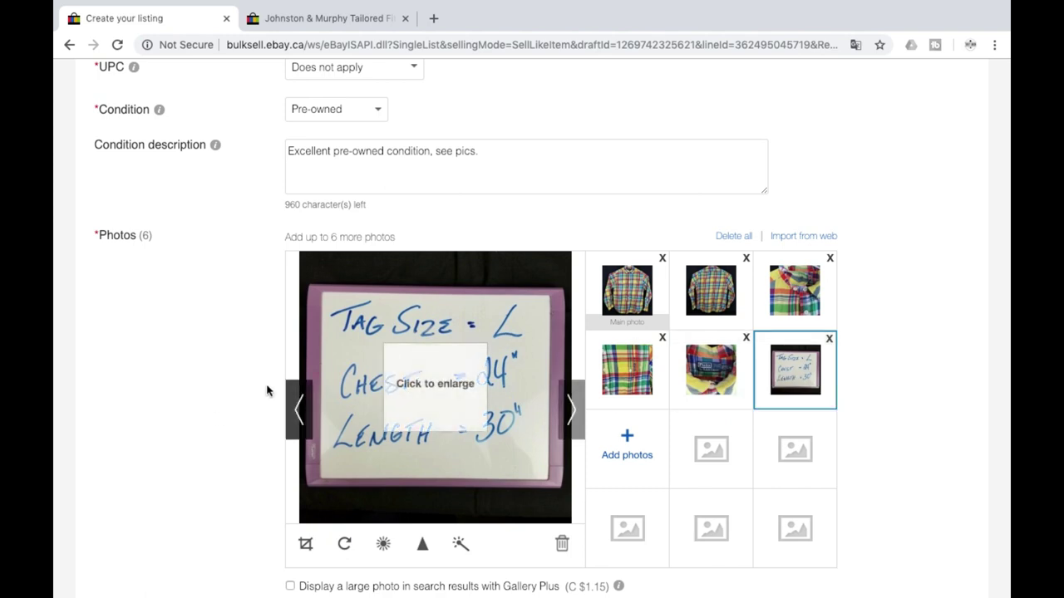
pyautogui.scroll(-1, 221, 394)
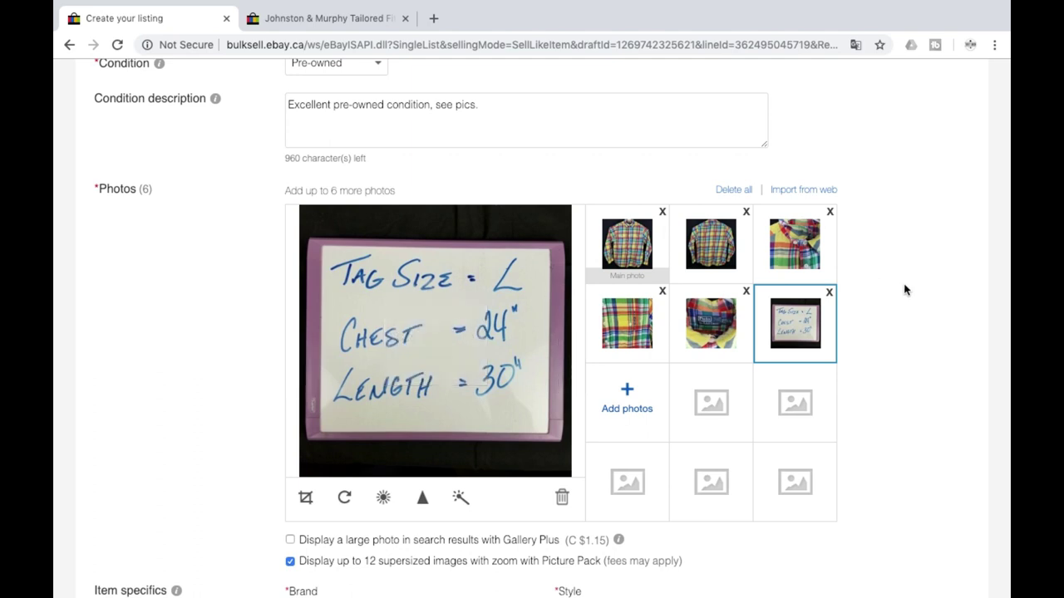
pyautogui.scroll(-1, 258, 354)
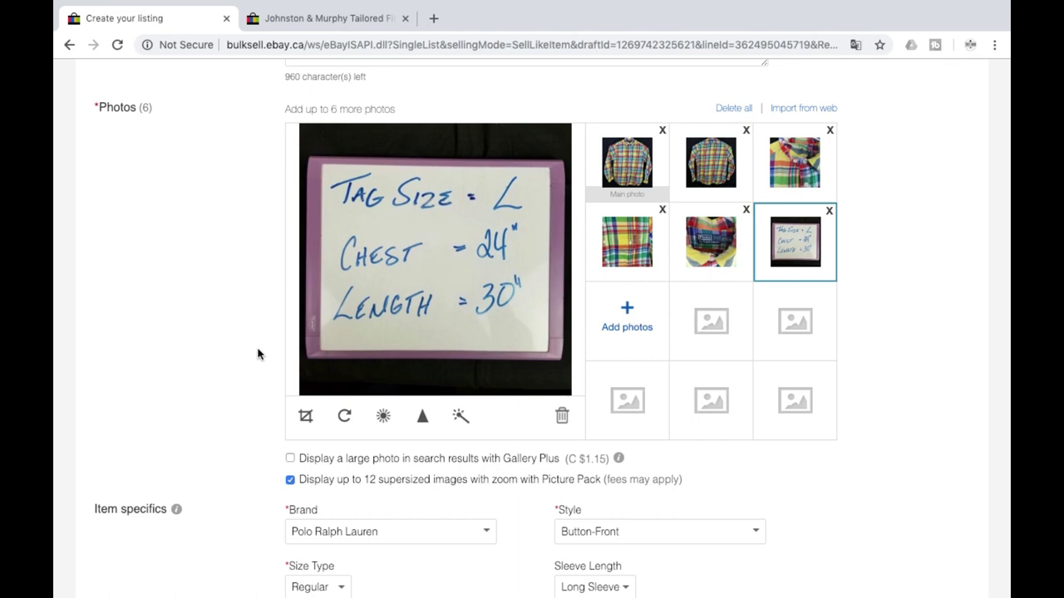
pyautogui.scroll(-4, 114, 399)
pyautogui.scroll(-3, 114, 399)
pyautogui.scroll(20, 192, 372)
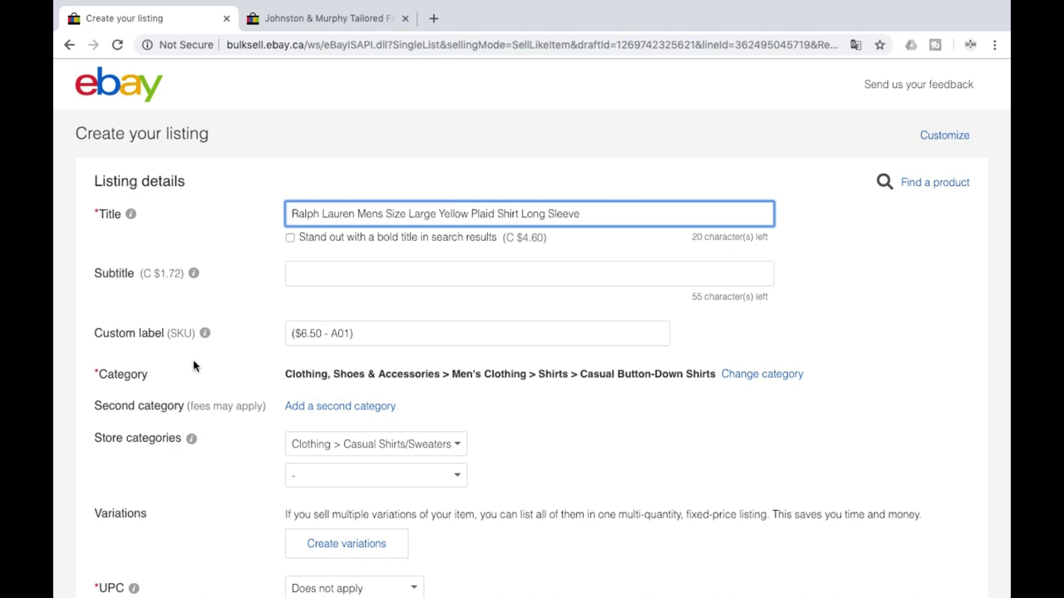
pyautogui.scroll(-4, 192, 372)
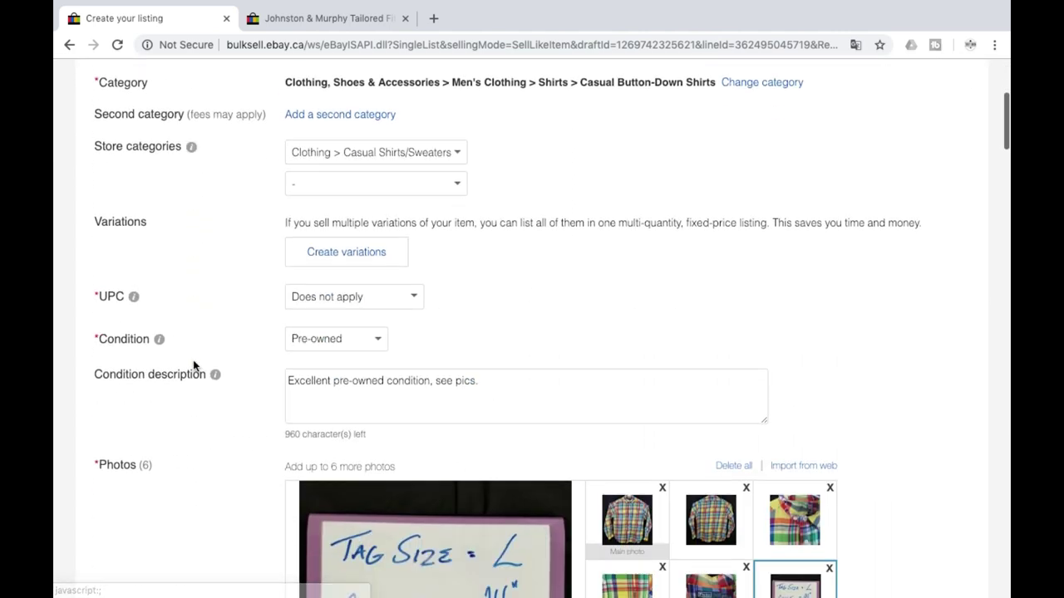
pyautogui.scroll(4, 194, 367)
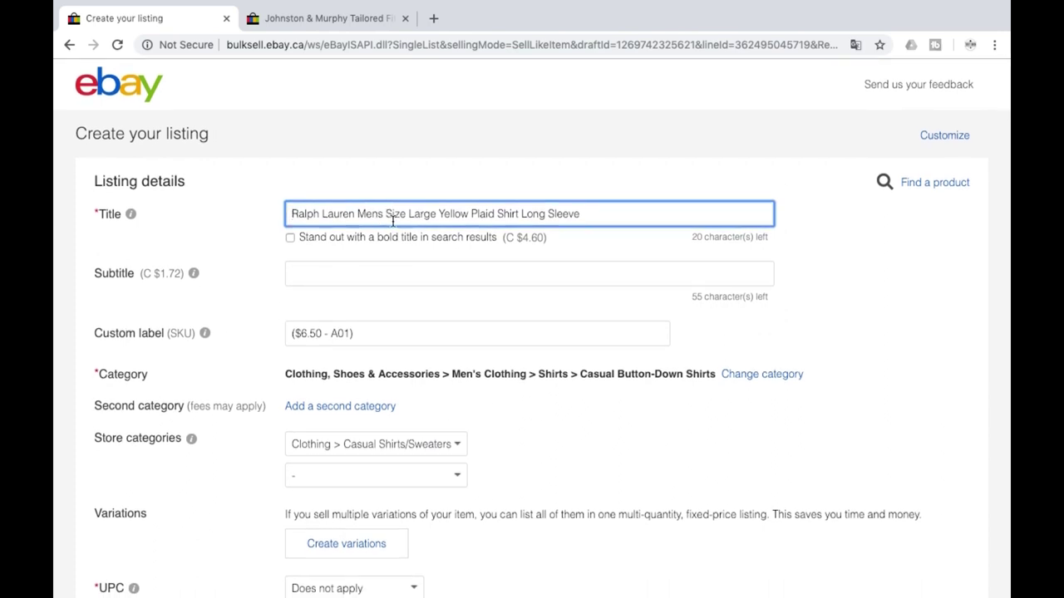
pyautogui.click(584, 210)
pyautogui.scroll(-3, 515, 294)
pyautogui.scroll(-4, 515, 292)
pyautogui.scroll(7, 514, 288)
pyautogui.click(604, 217)
pyautogui.scroll(-1, 612, 210)
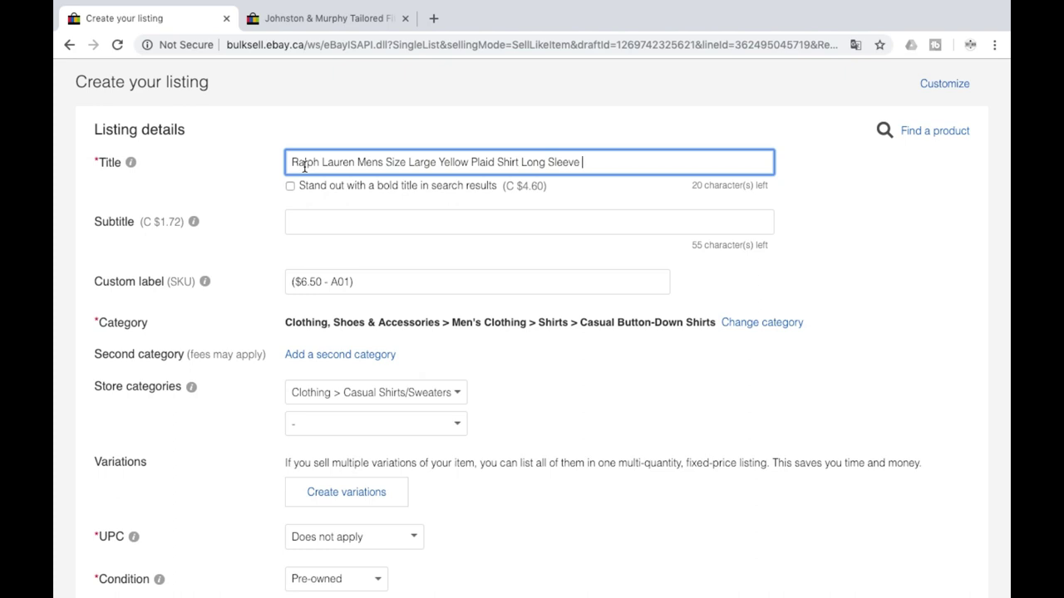
pyautogui.scroll(-1, 267, 354)
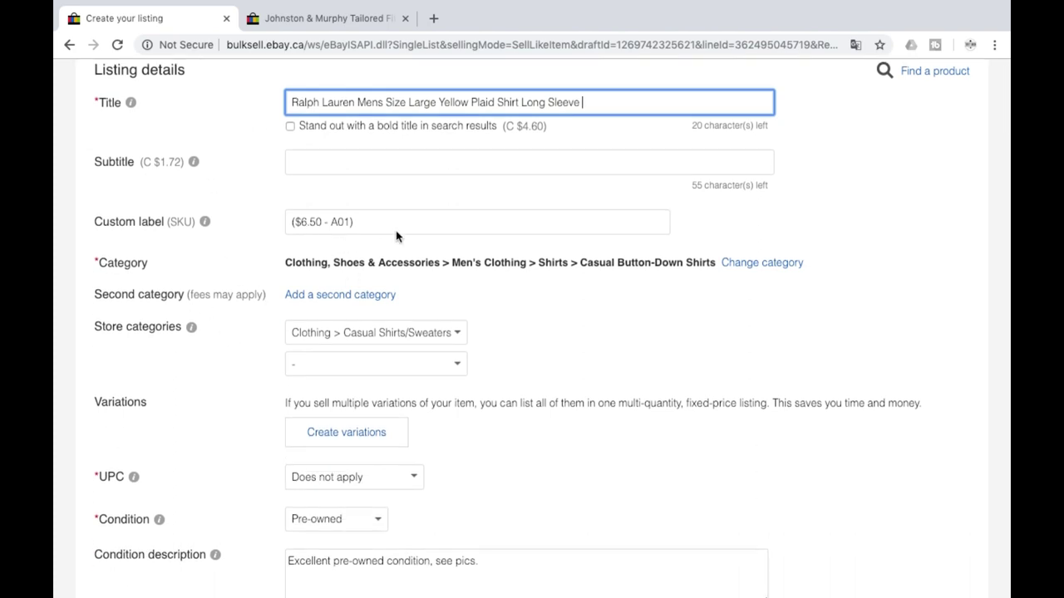
pyautogui.scroll(-4, 370, 228)
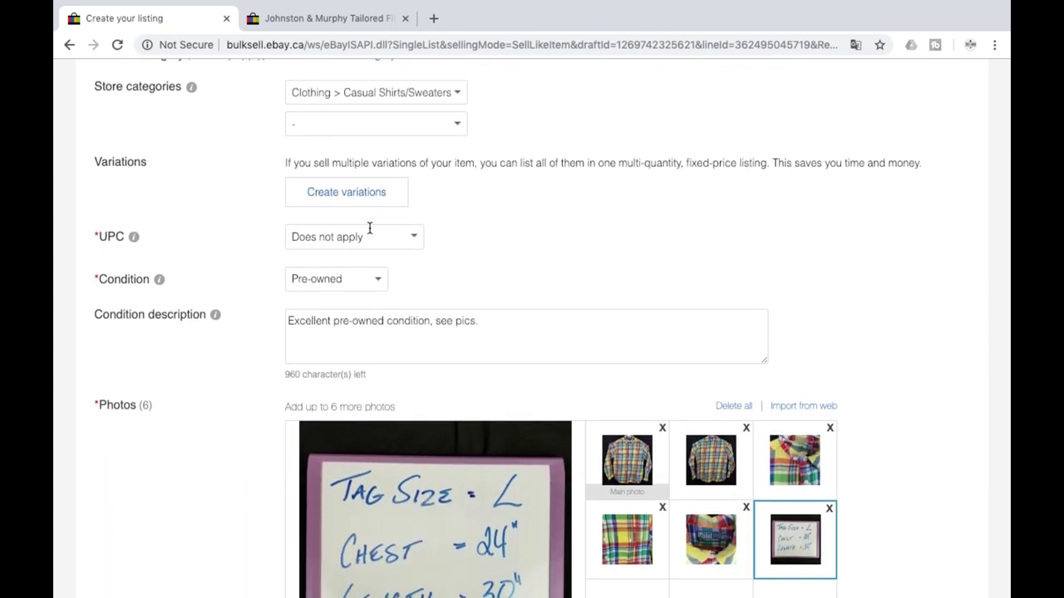
pyautogui.scroll(-1, 370, 228)
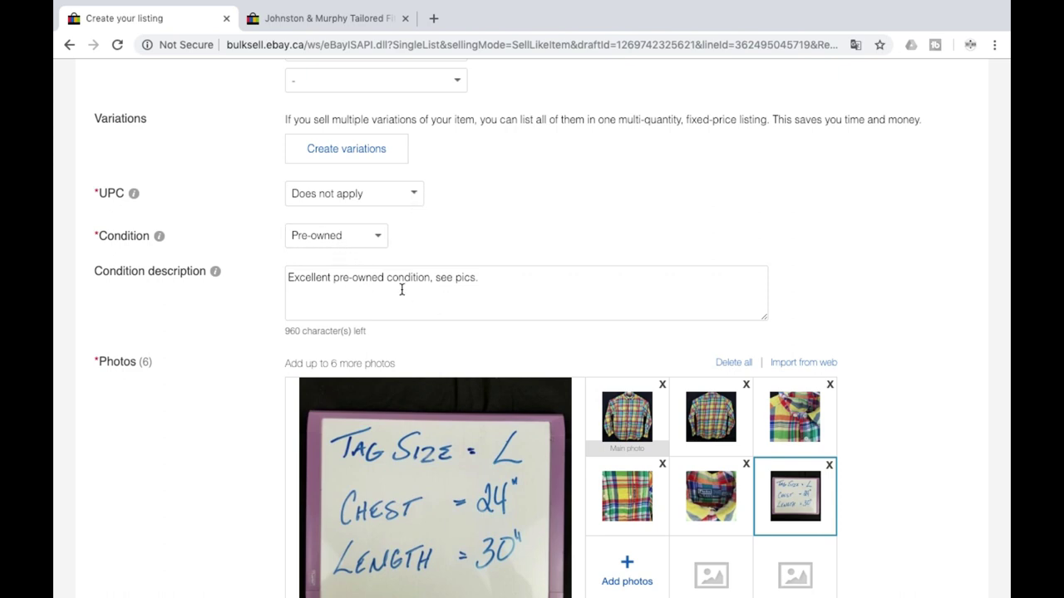
pyautogui.scroll(-2, 267, 324)
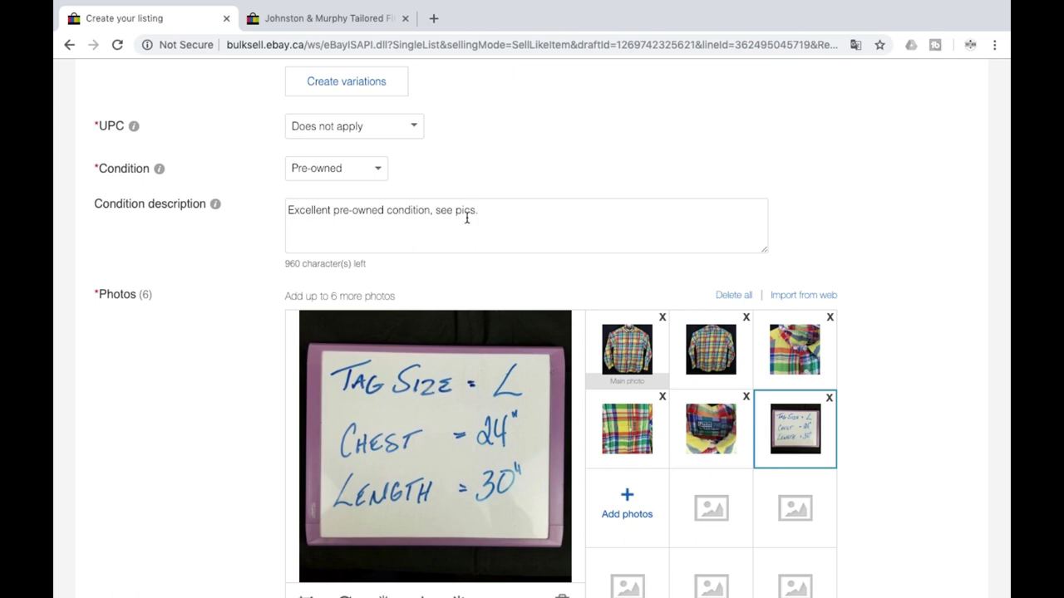
pyautogui.scroll(-10, 251, 321)
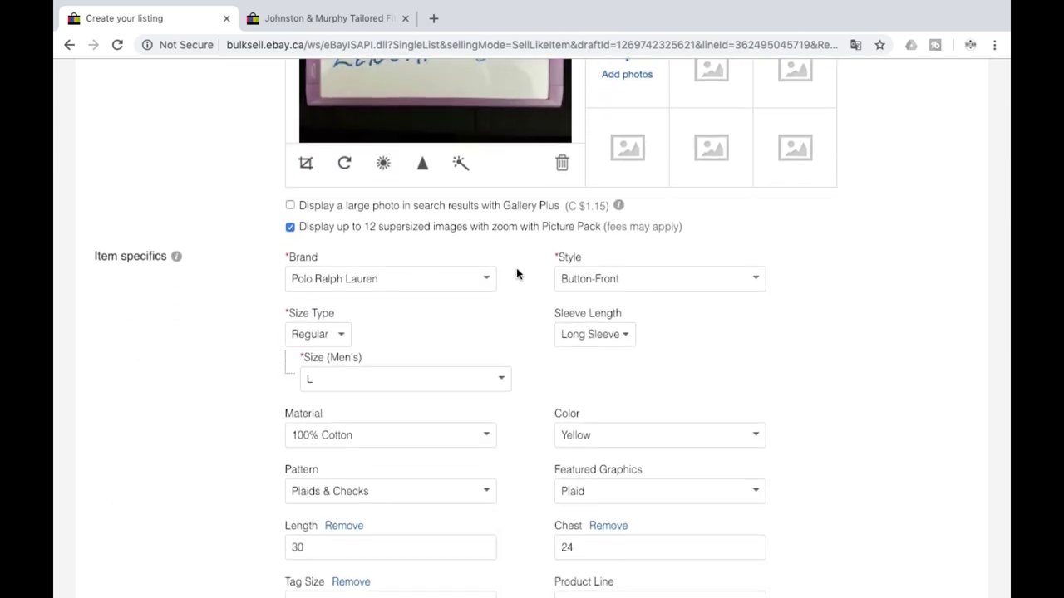
pyautogui.scroll(-2, 609, 369)
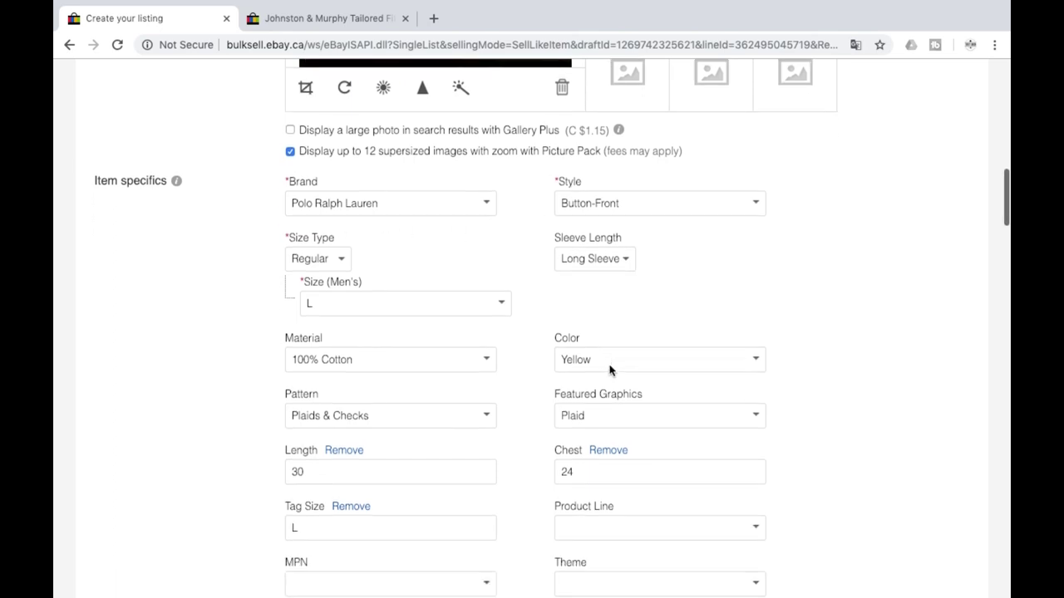
pyautogui.scroll(-2, 609, 365)
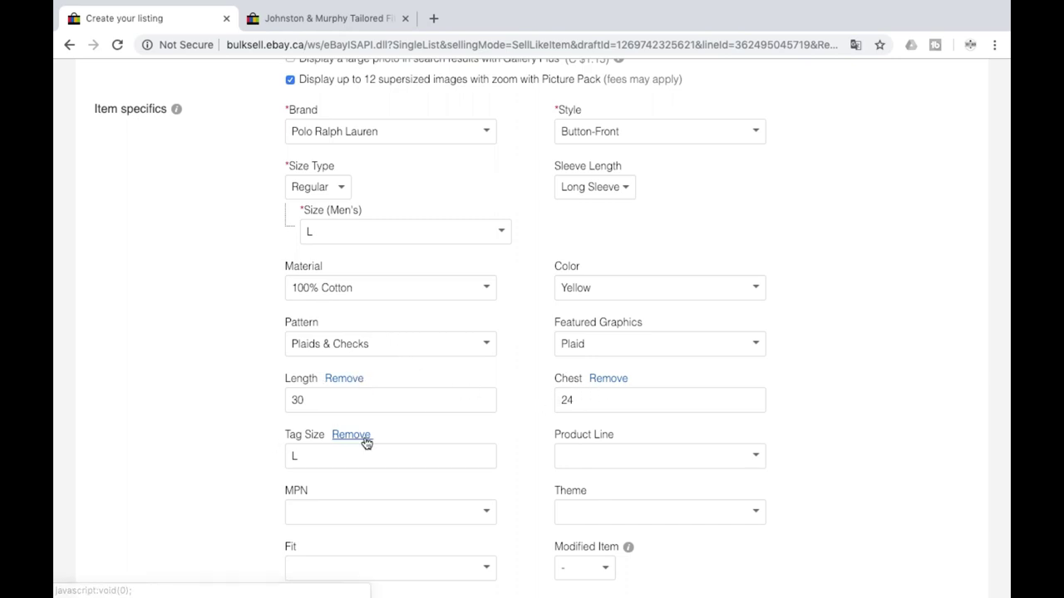
pyautogui.scroll(-8, 190, 419)
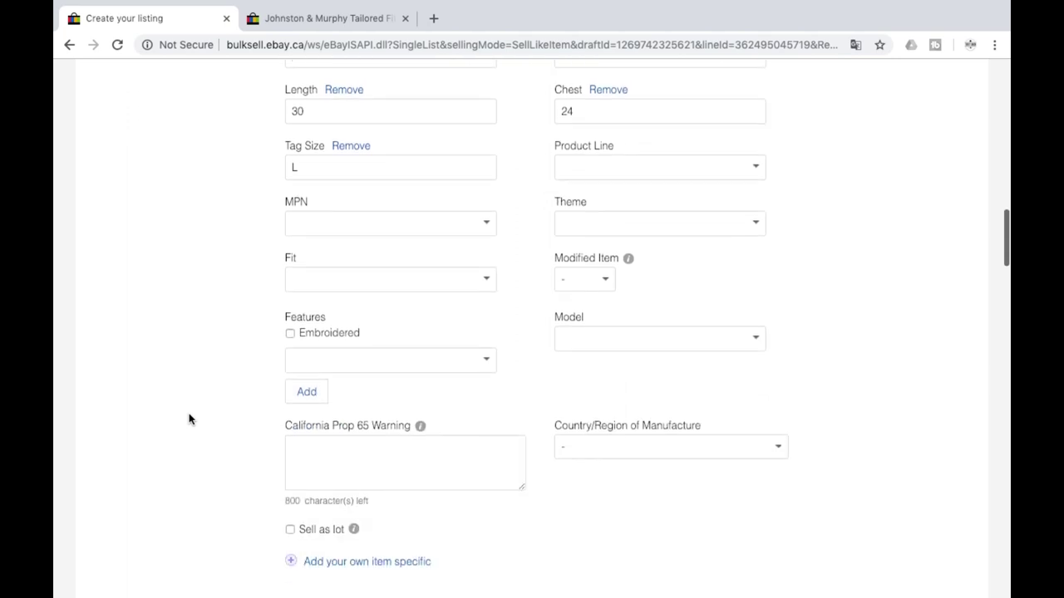
pyautogui.scroll(-2, 190, 420)
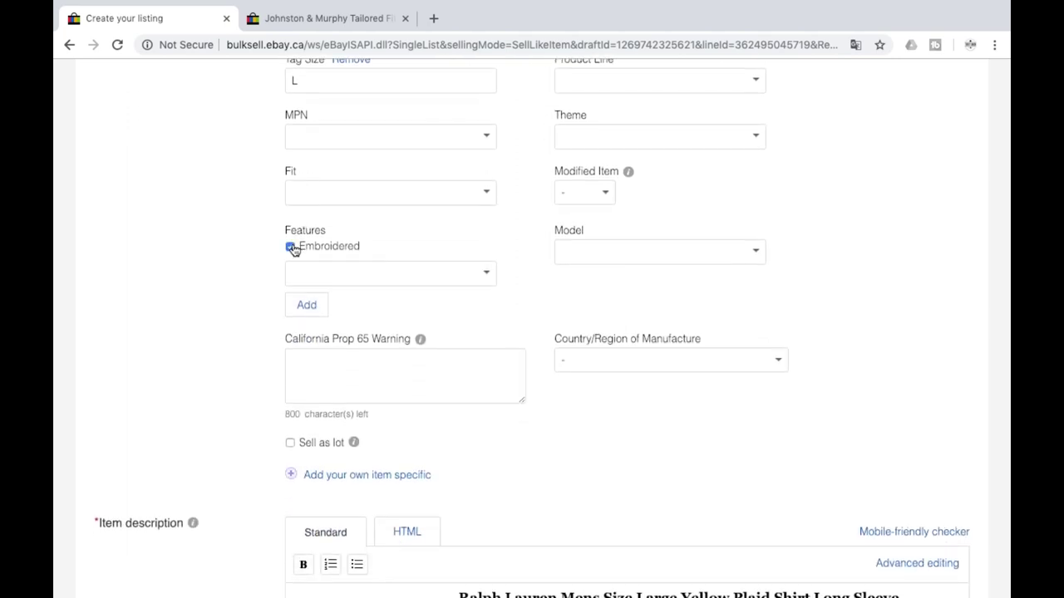
pyautogui.scroll(-9, 225, 390)
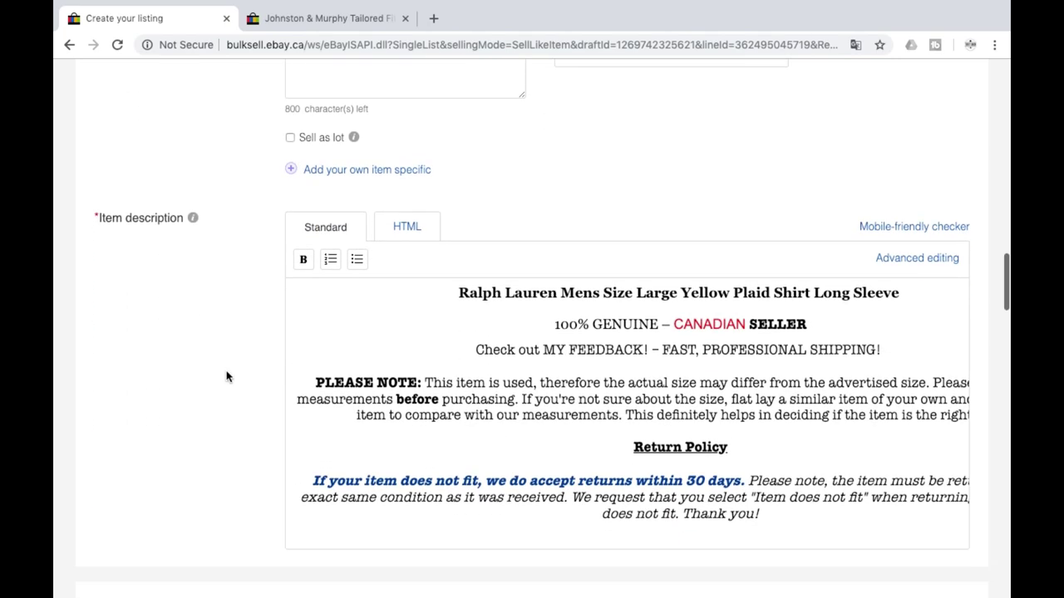
pyautogui.scroll(-2, 226, 375)
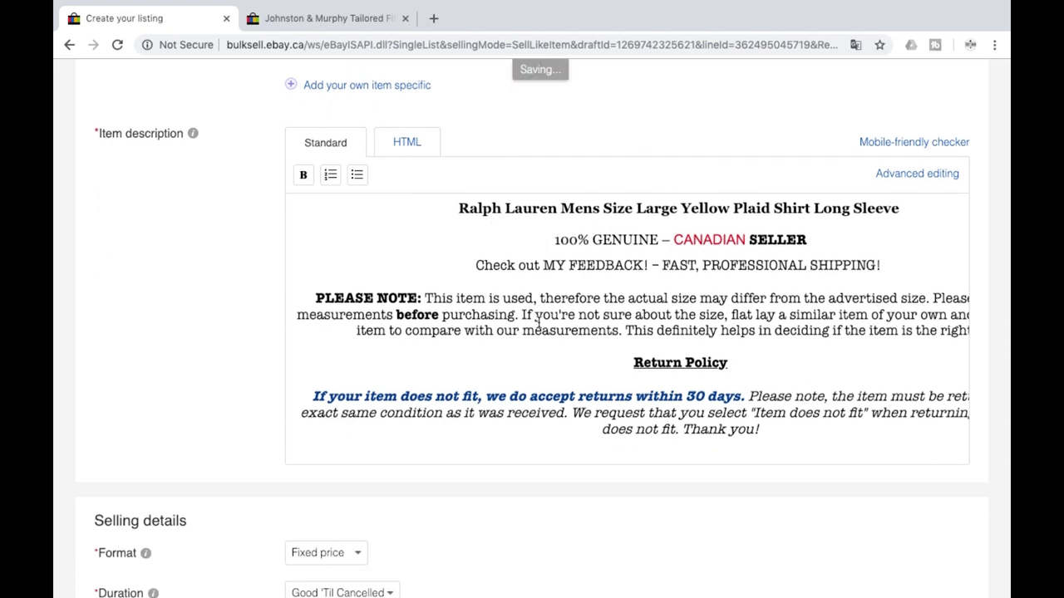
pyautogui.scroll(-2, 537, 322)
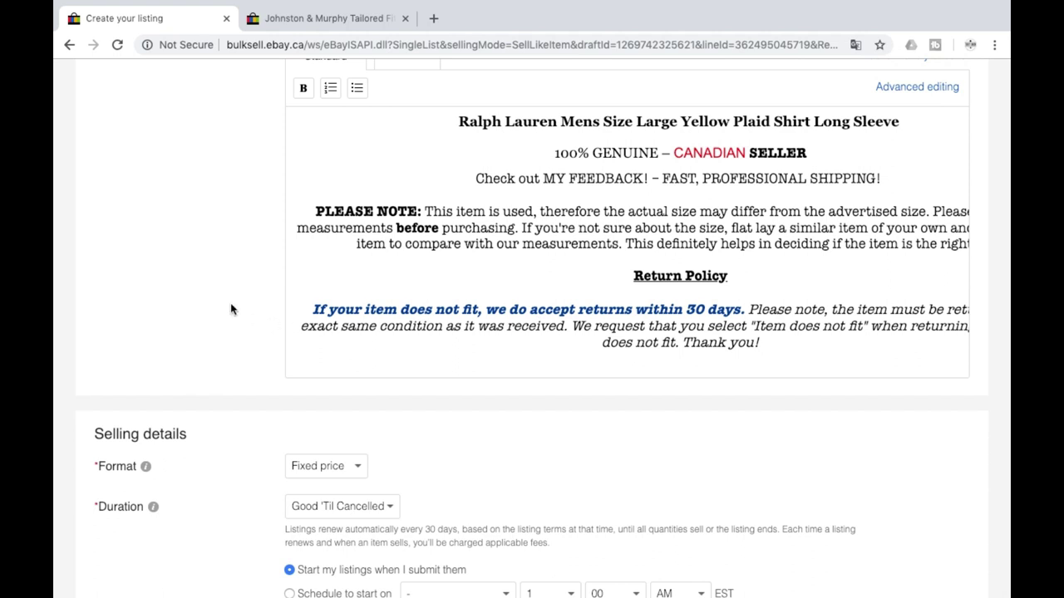
pyautogui.scroll(-10, 231, 309)
pyautogui.scroll(3, 235, 360)
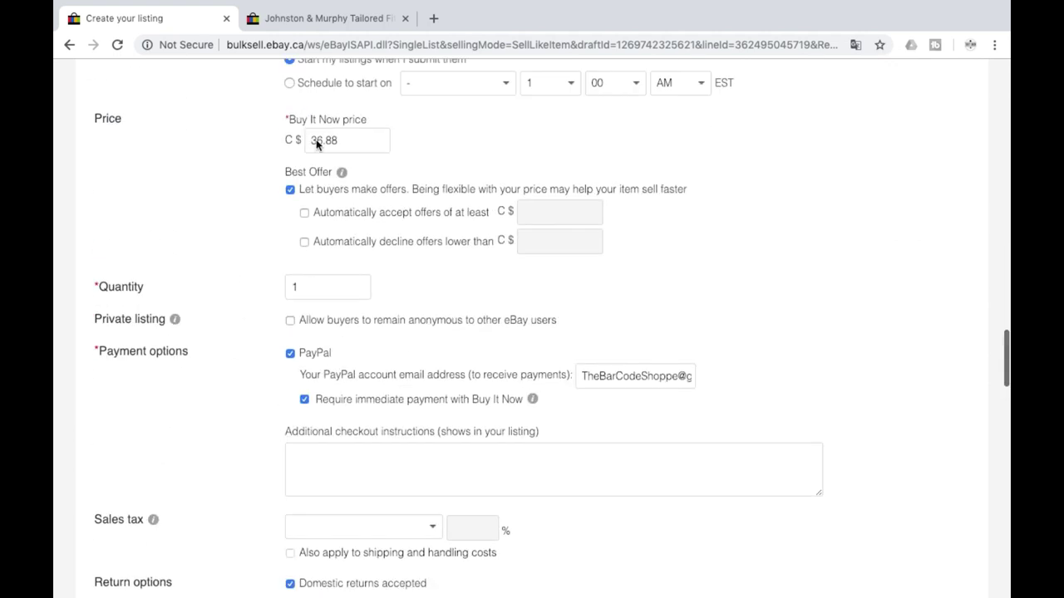
pyautogui.scroll(-1, 252, 385)
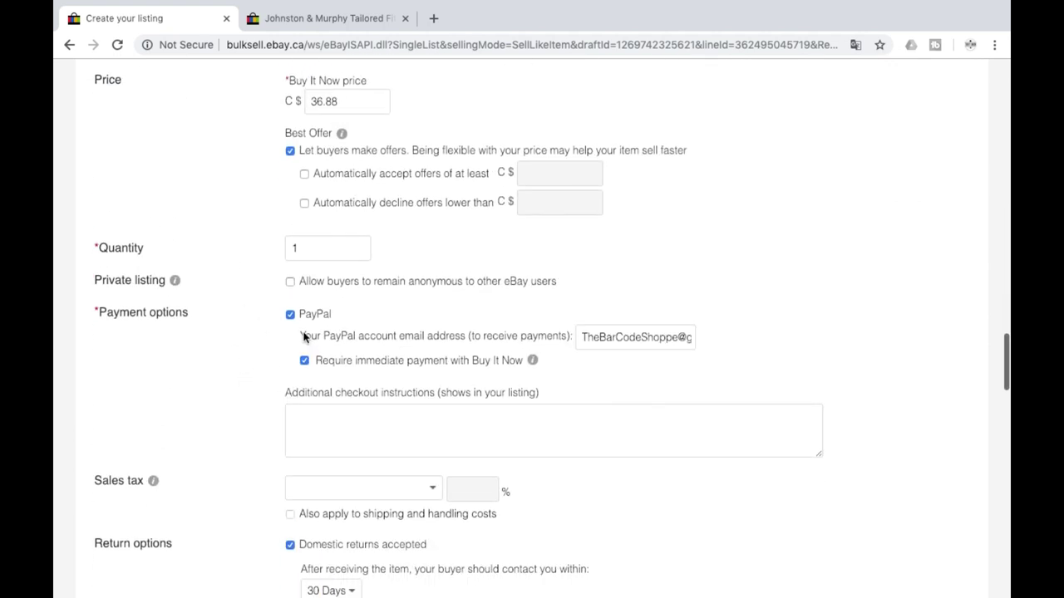
pyautogui.scroll(-6, 200, 410)
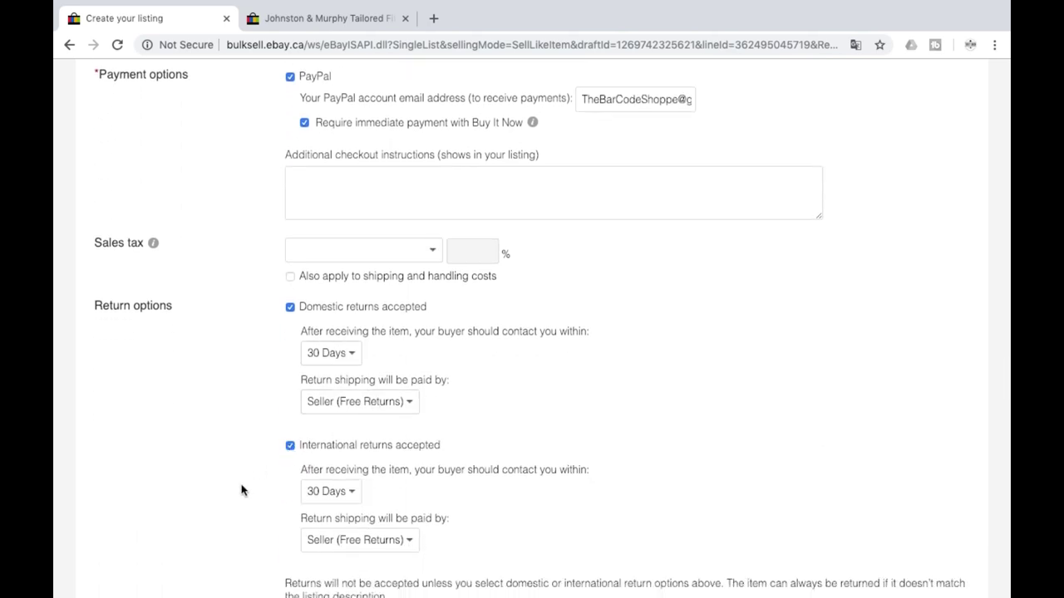
pyautogui.scroll(-5, 241, 491)
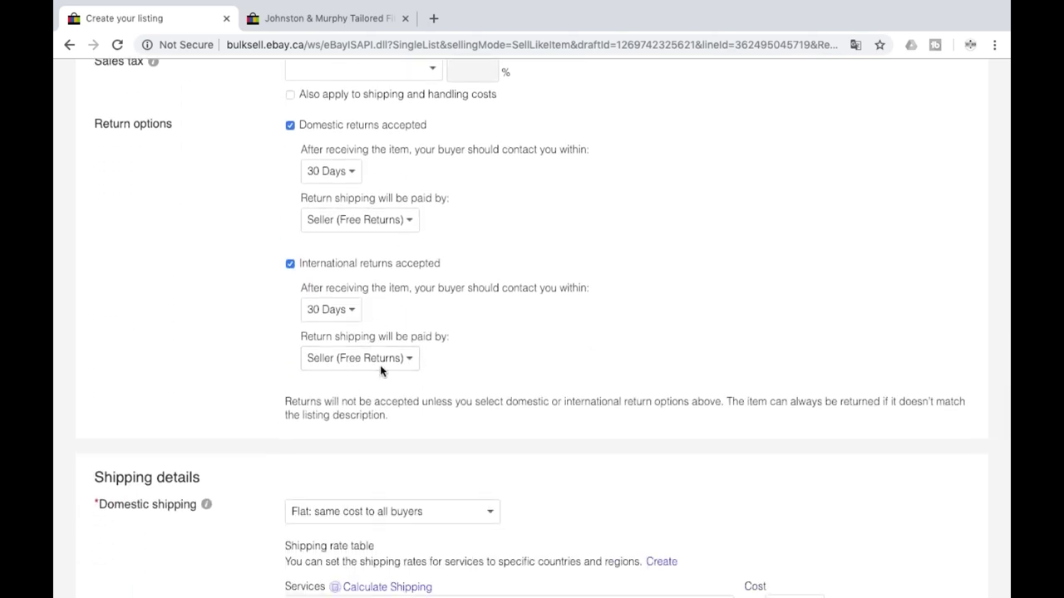
pyautogui.scroll(-7, 379, 365)
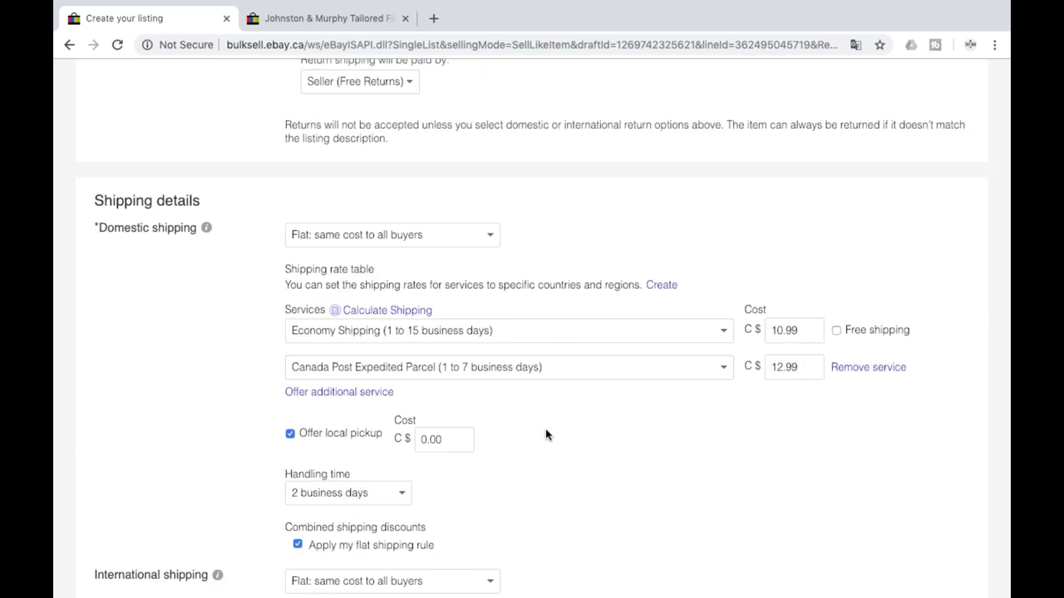
pyautogui.scroll(-16, 546, 435)
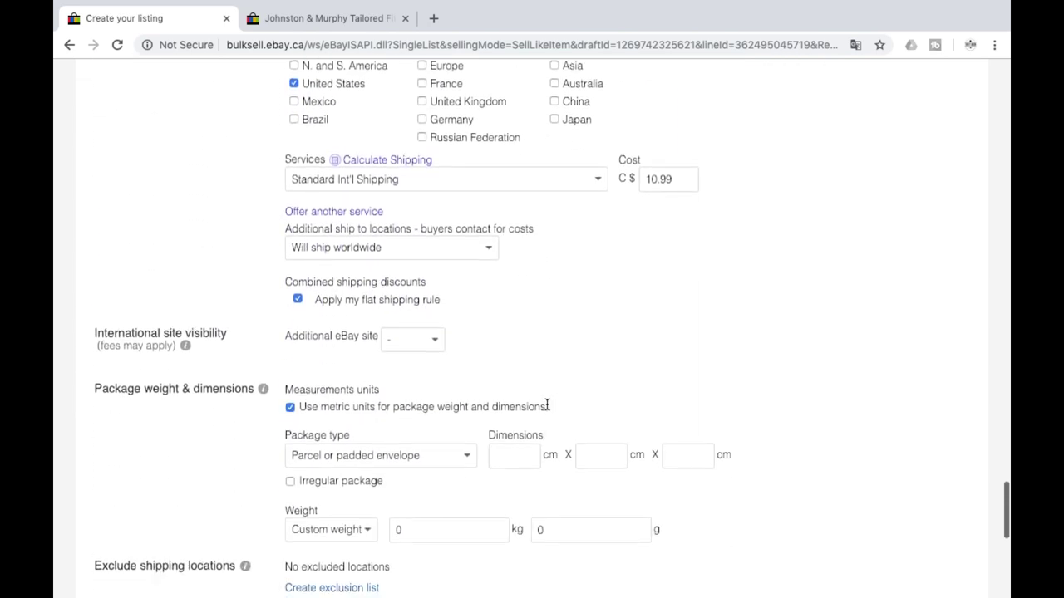
pyautogui.scroll(-12, 546, 403)
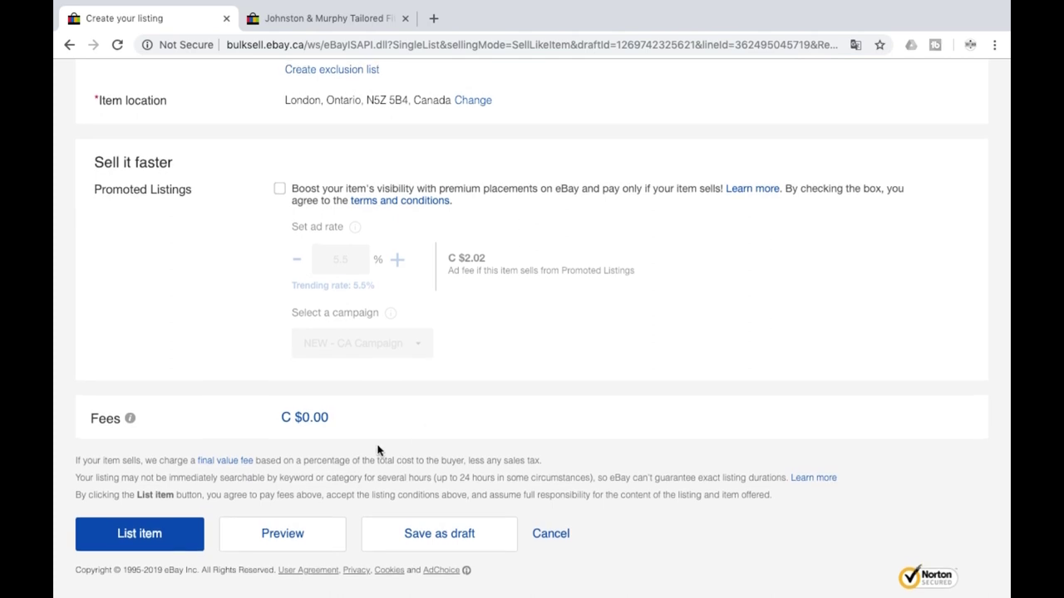
# Publish the Ralph Lauren yellow plaid shirt listing with C$0.00 listing fees.
pyautogui.click(137, 533)
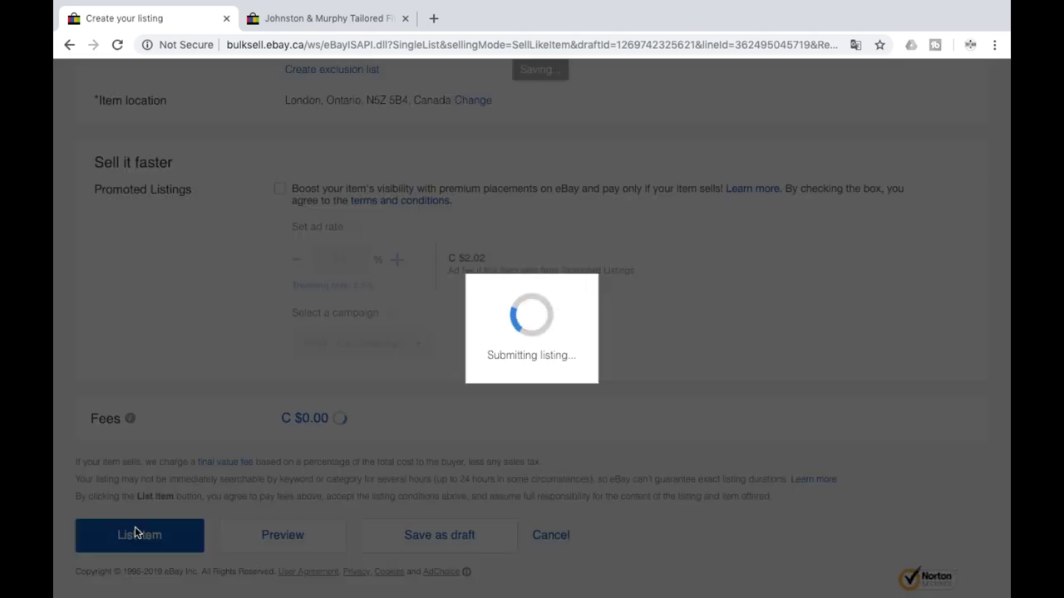